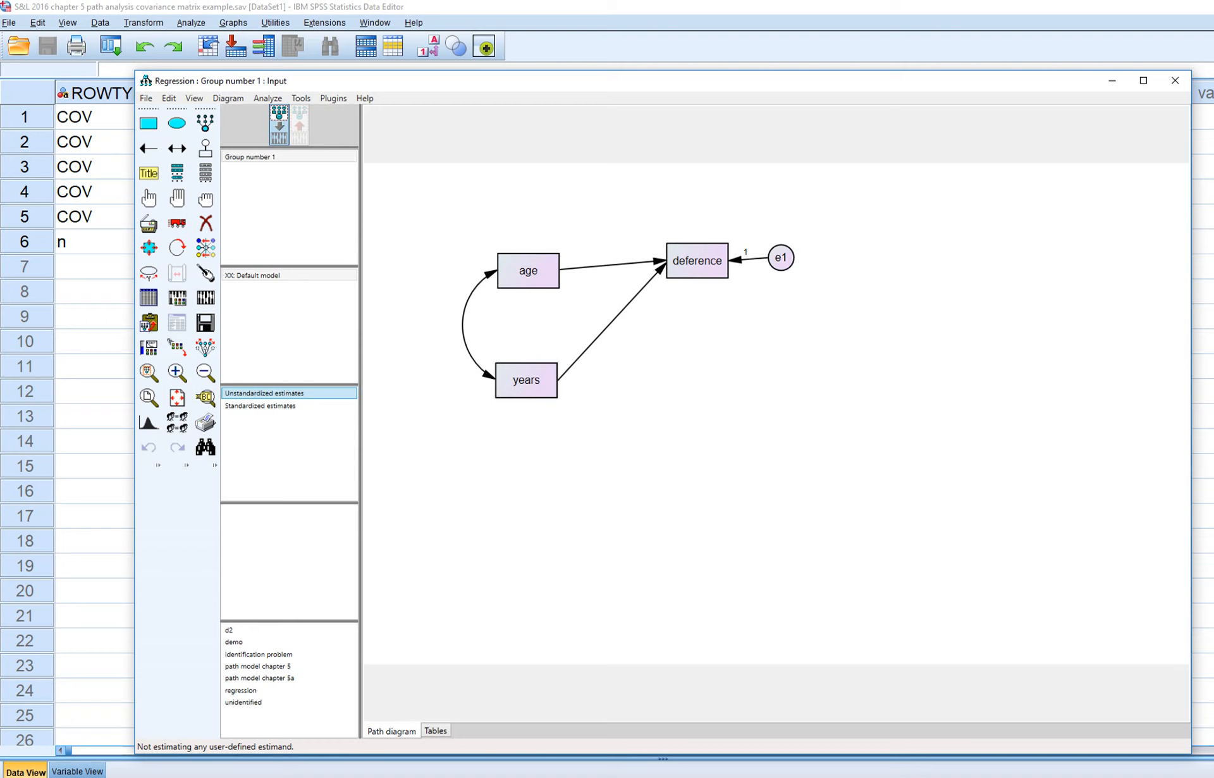
# Name the variance parameter of the error term e1 "error variance" in its object properties.
pyautogui.rightClick(697, 259)
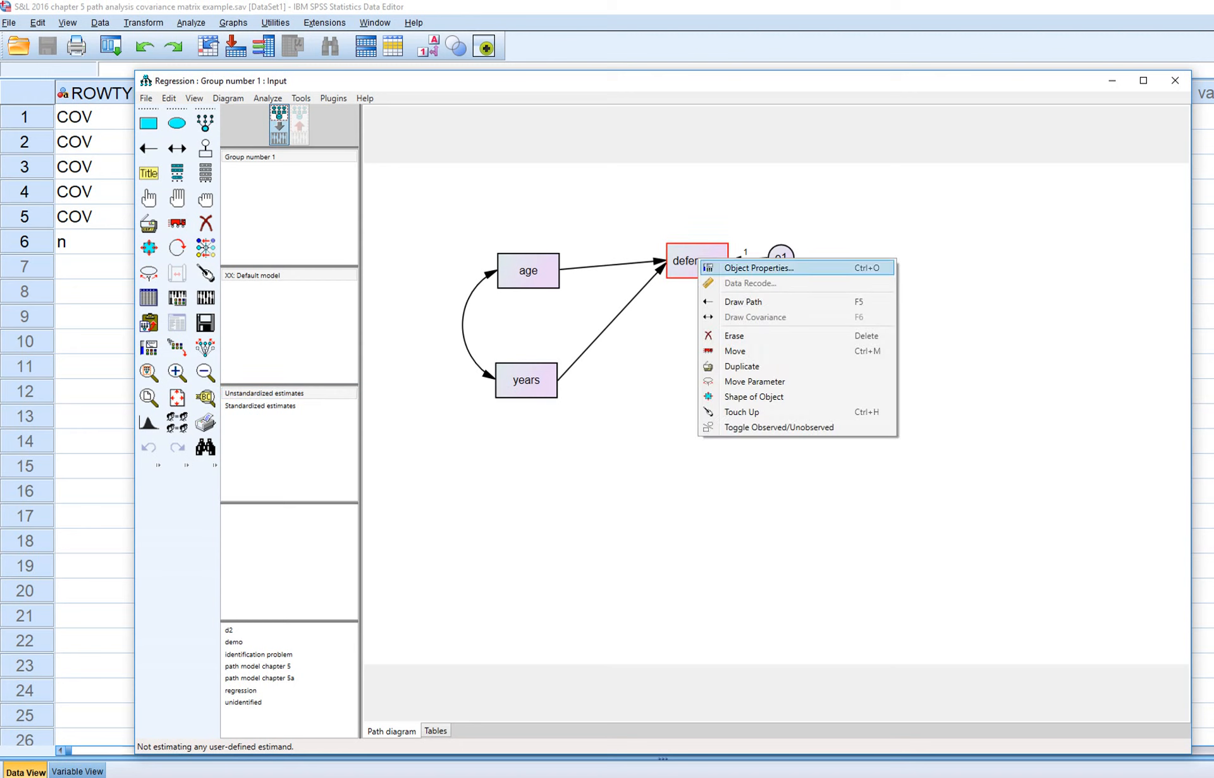
pyautogui.click(745, 268)
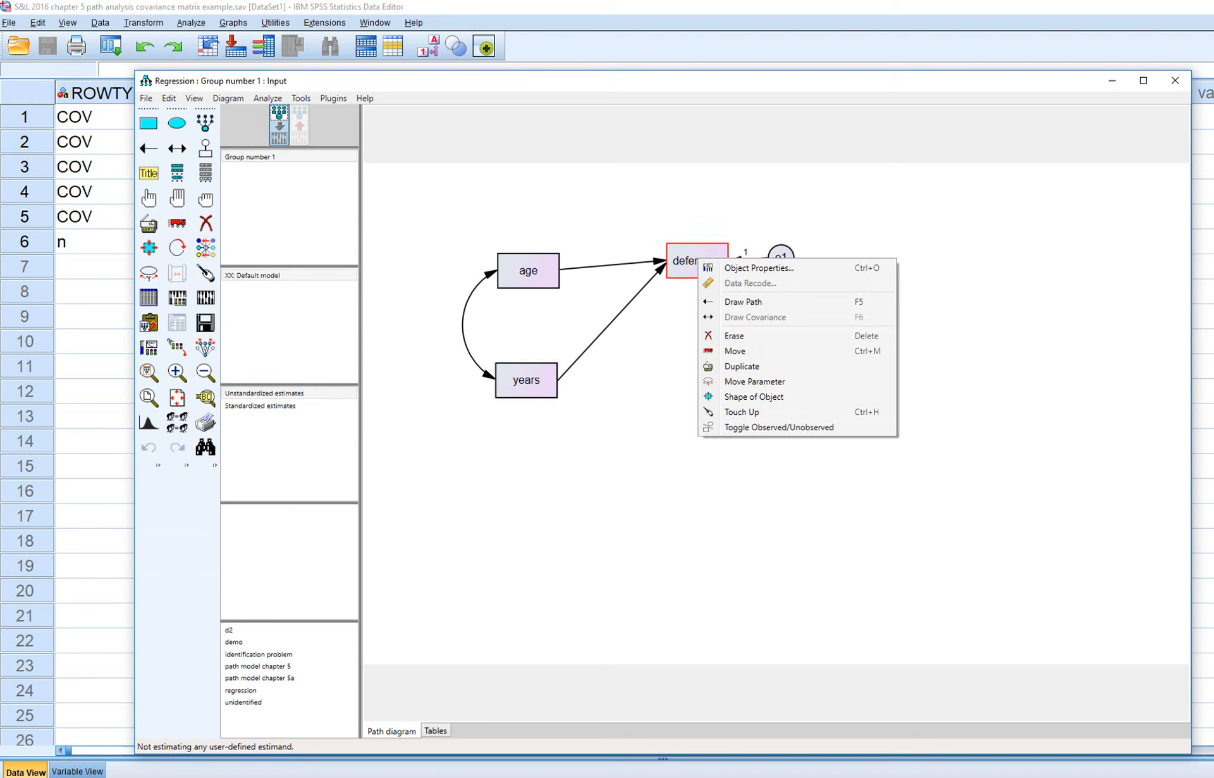
pyautogui.rightClick(782, 258)
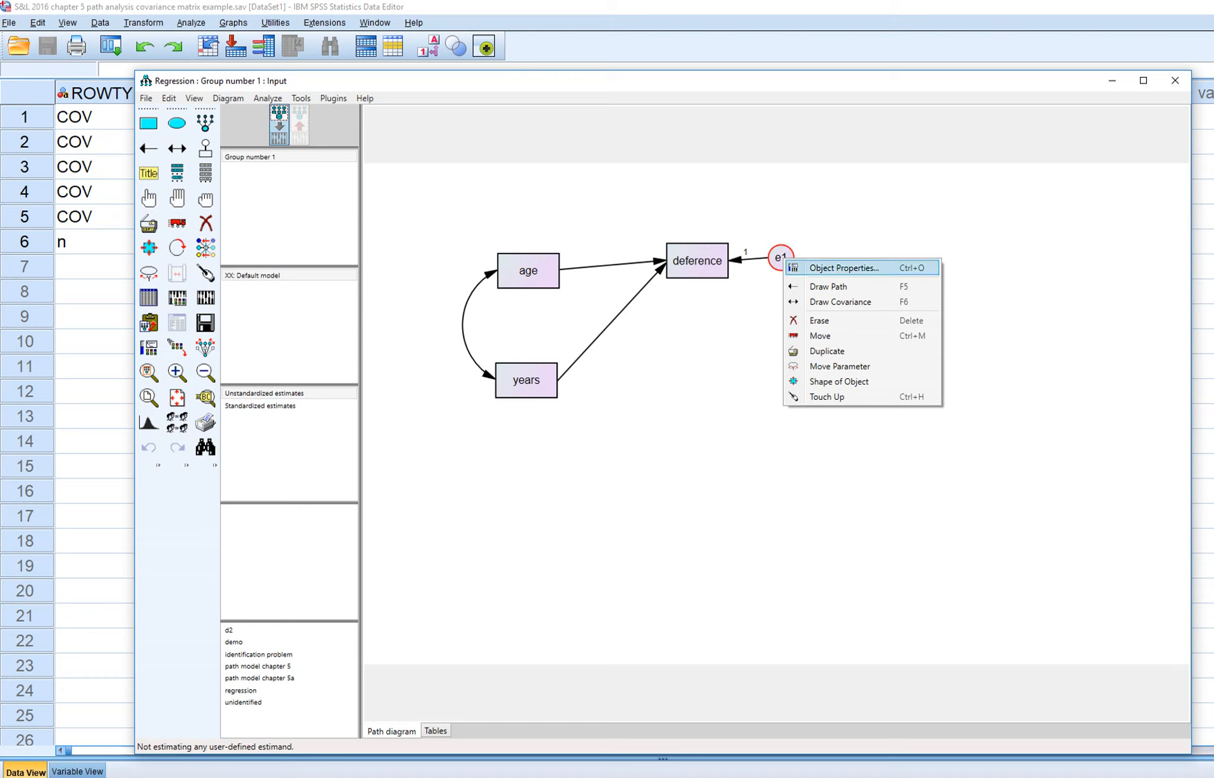
pyautogui.click(844, 267)
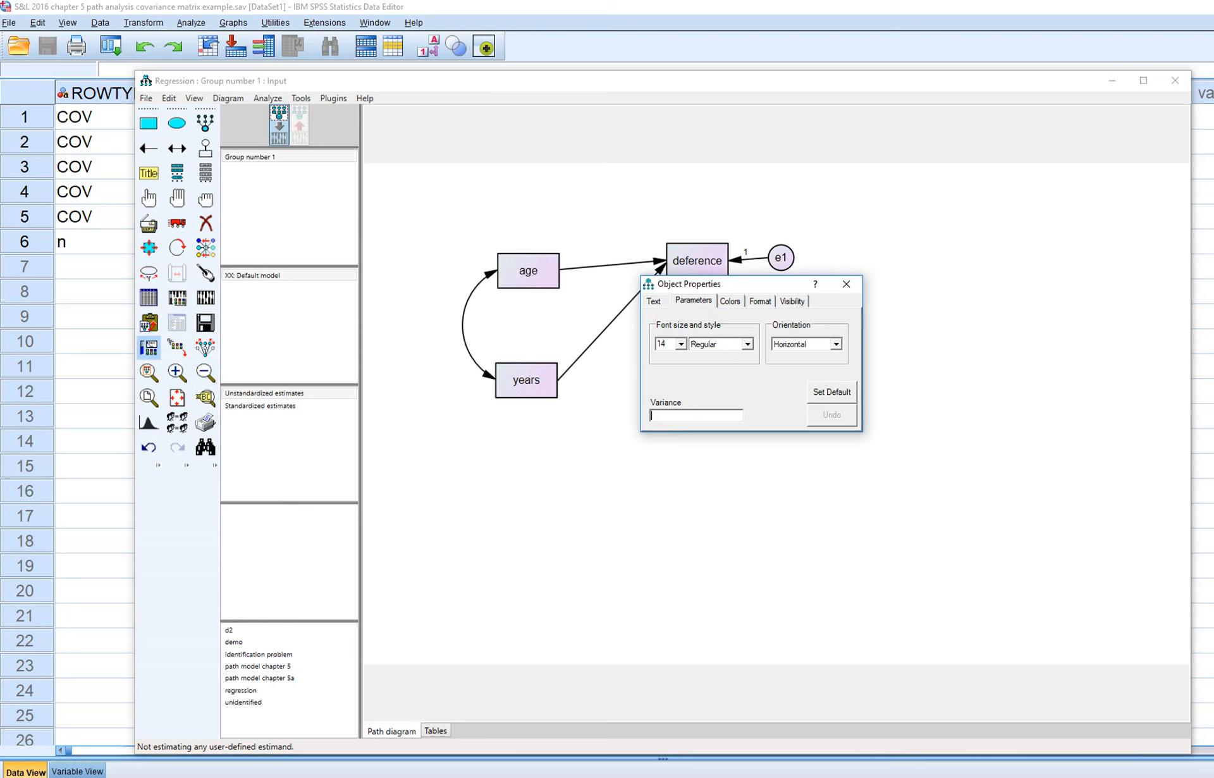
pyautogui.write('error variance')
pyautogui.moveTo(727, 283); pyautogui.dragTo(758, 318)
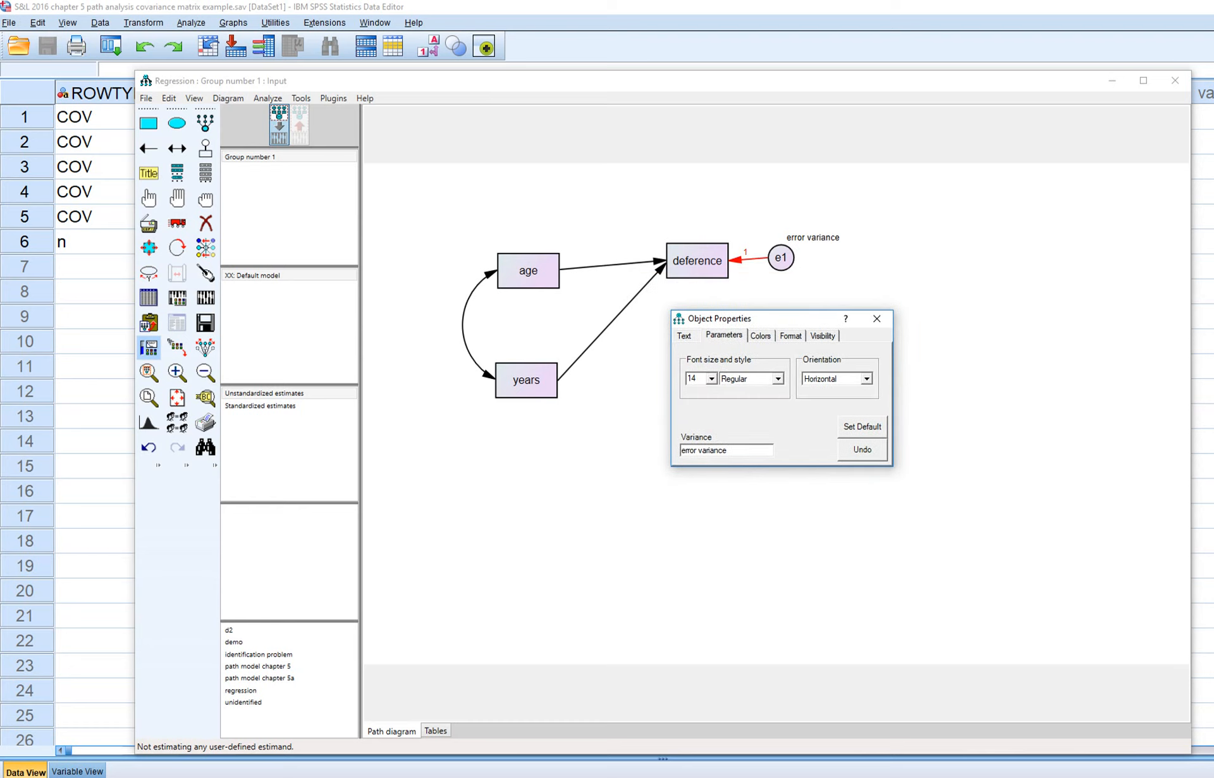
# Label the regression weight from age to deference "path a" and the one from years to deference "path b".
pyautogui.click(750, 259)
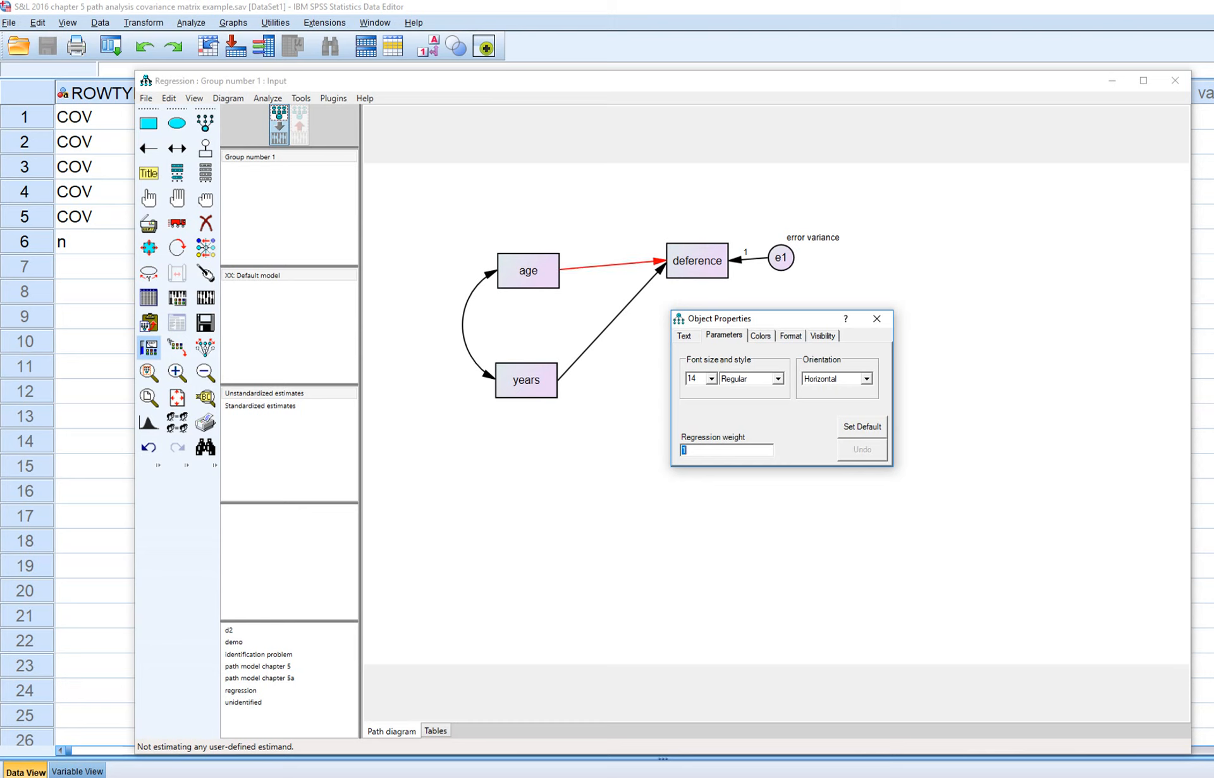
pyautogui.press('BackSpace')
pyautogui.write('path a')
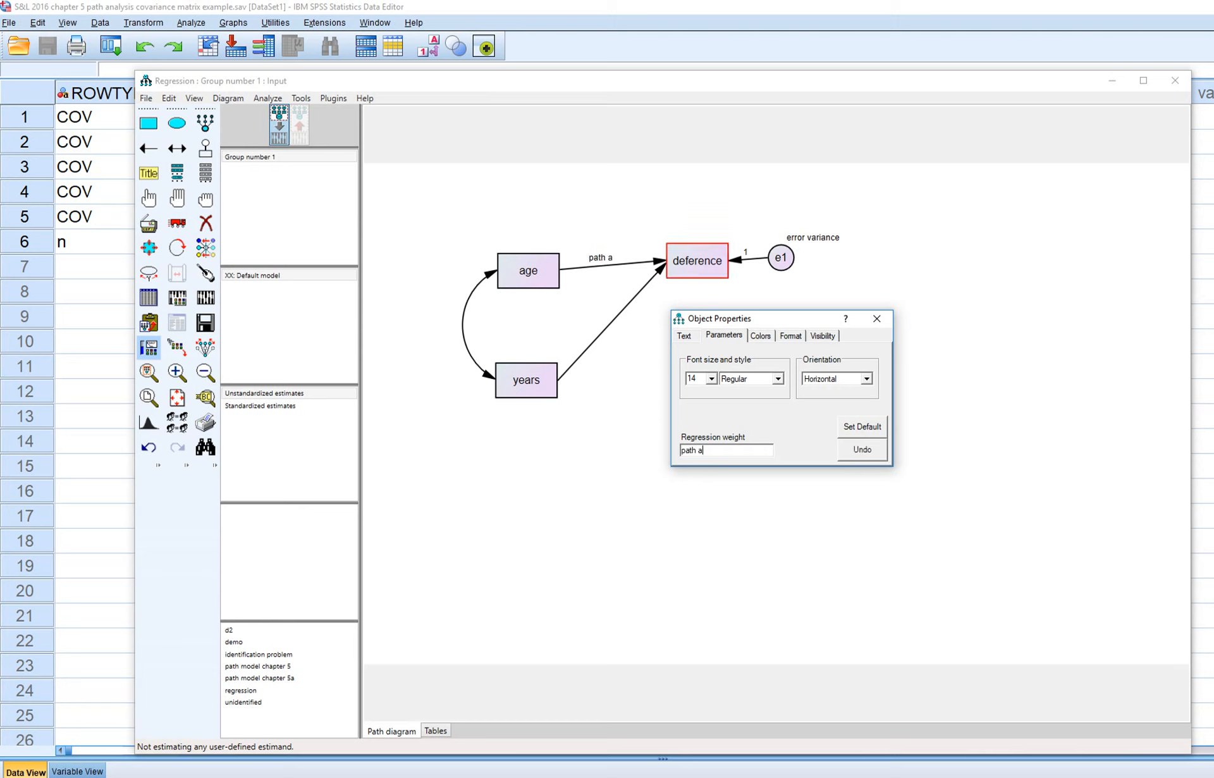
pyautogui.click(612, 323)
pyautogui.write('path b')
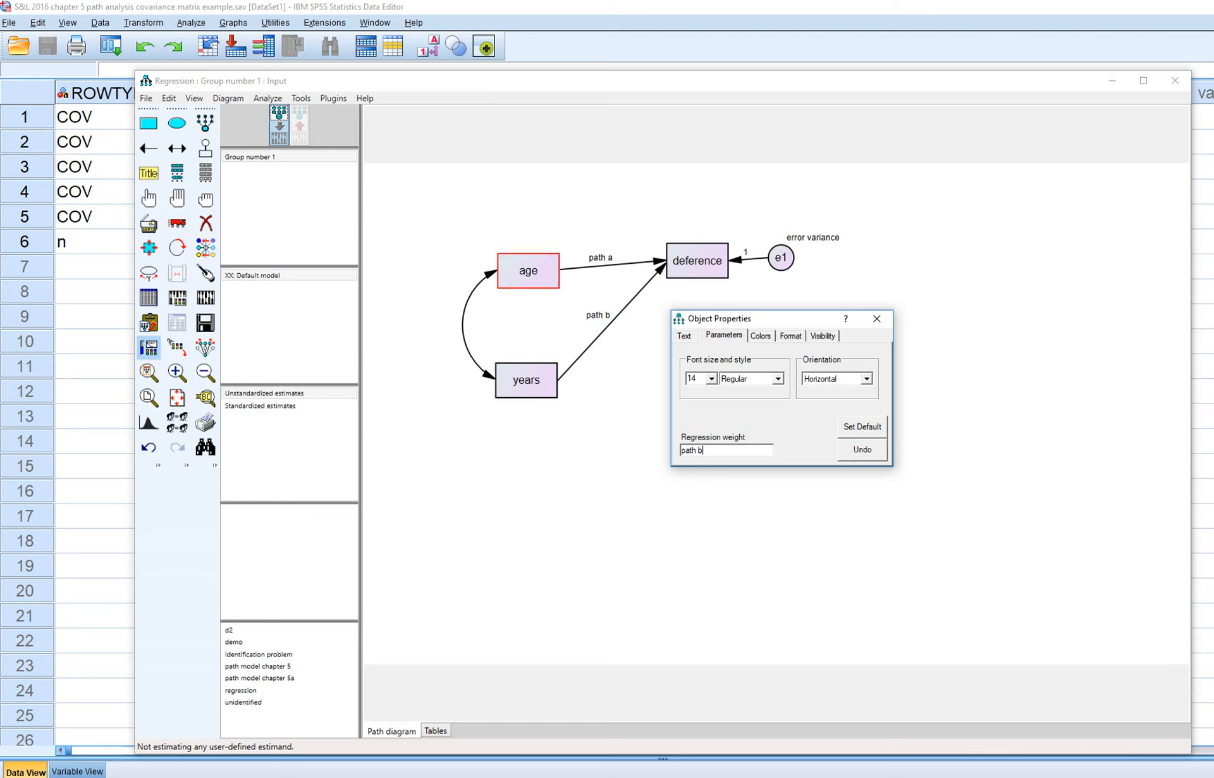
# Label the variance of age "variance 1" and the variance of years "variance 2".
pyautogui.click(528, 271)
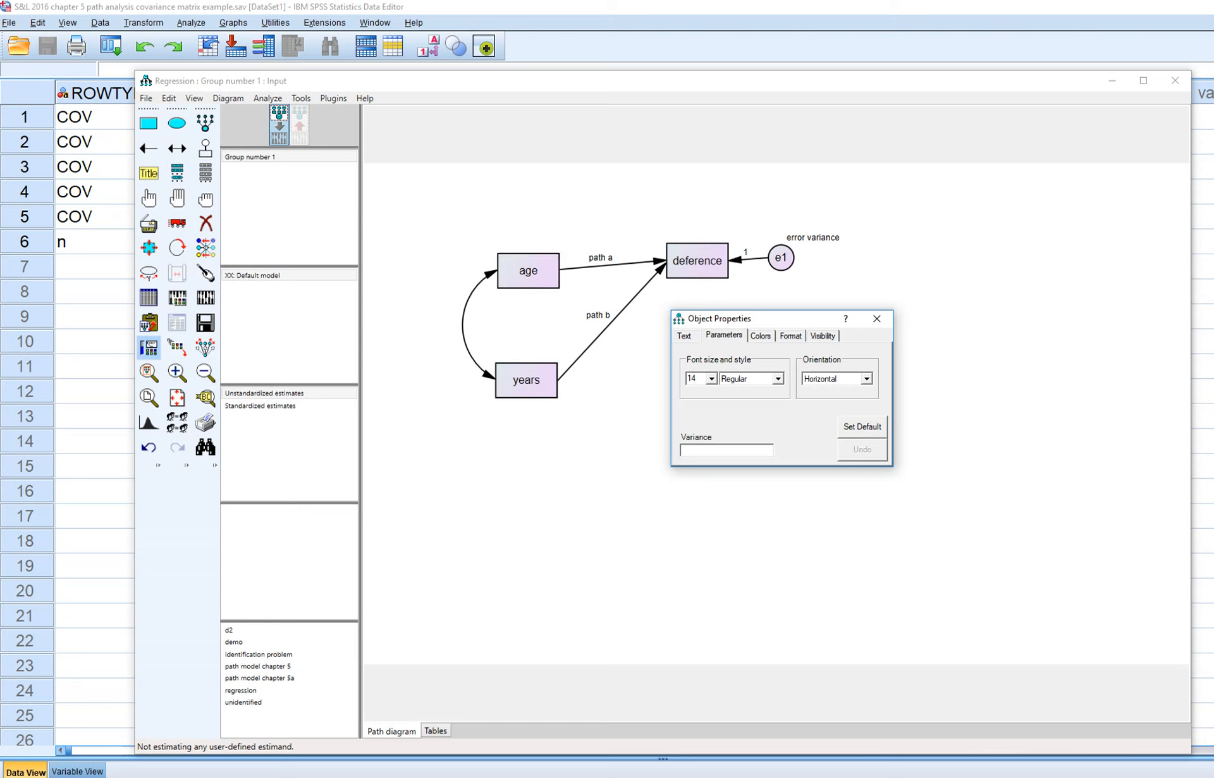
pyautogui.write('variance 1')
pyautogui.click(527, 379)
pyautogui.write('variance 2')
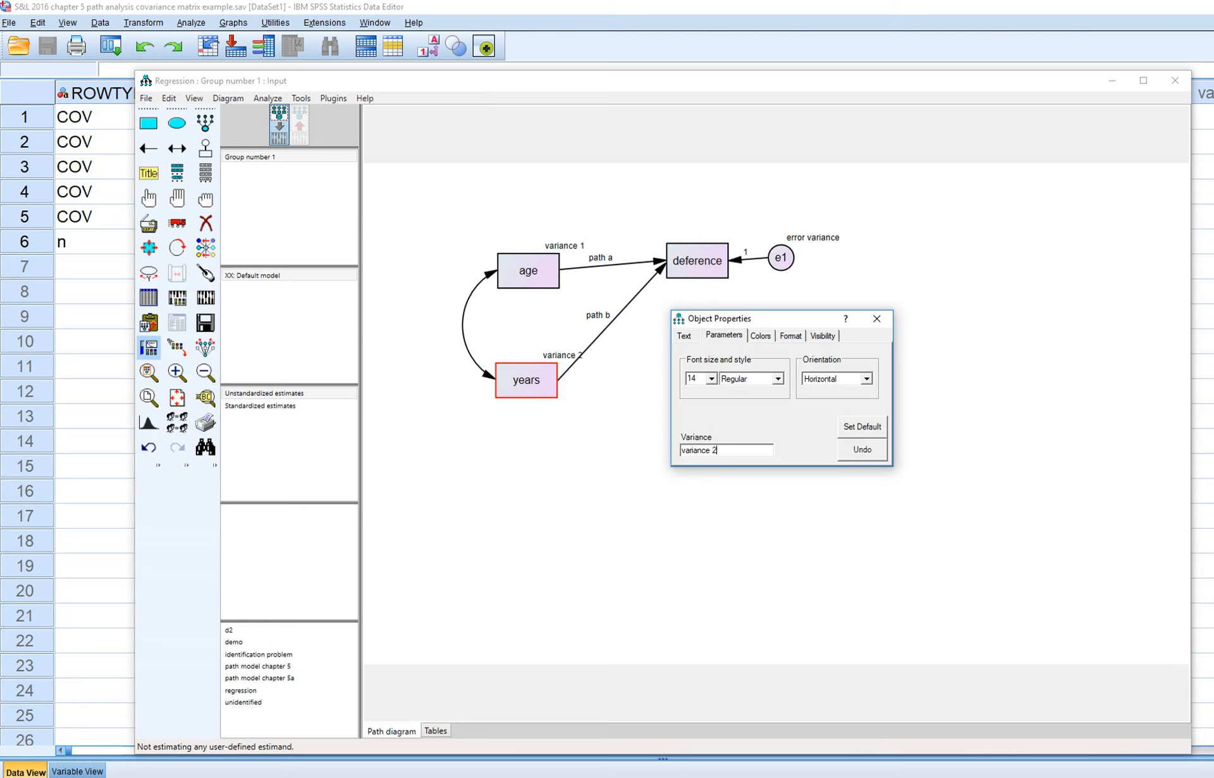
# Label the double-headed arrow between age and years "covariance" and close the object properties.
pyautogui.click(463, 324)
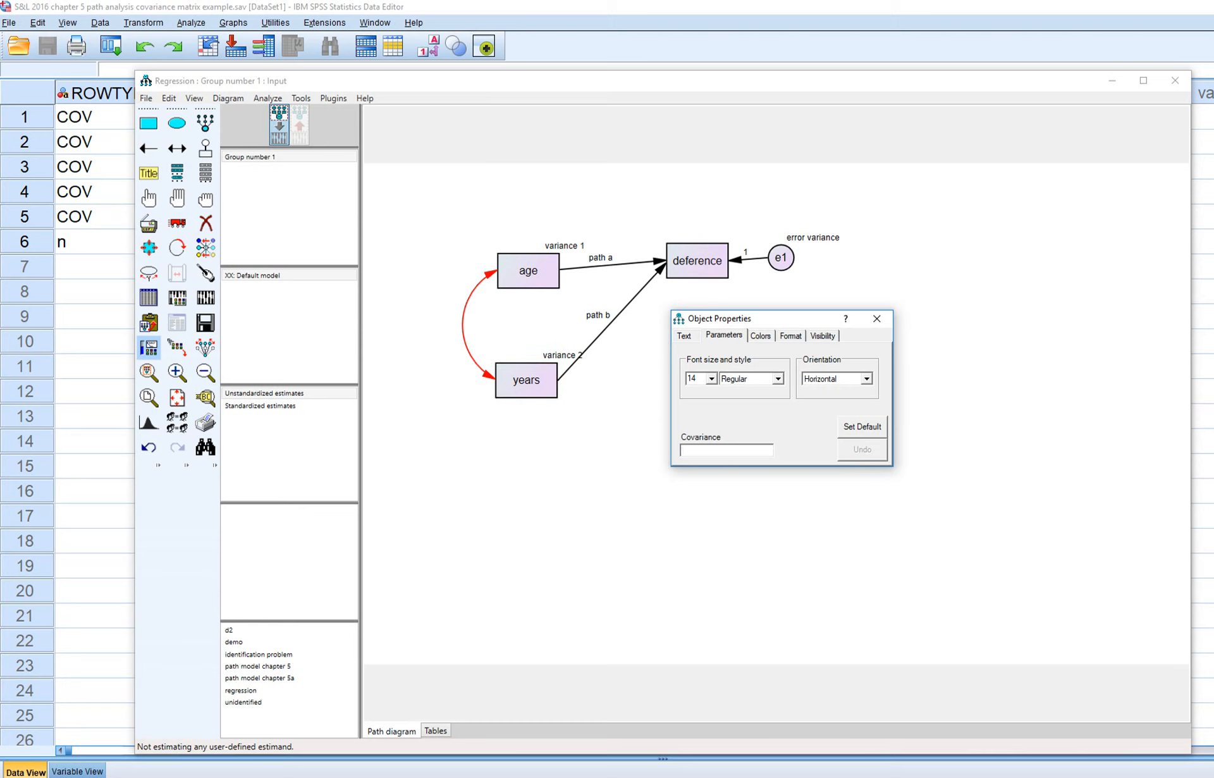
pyautogui.write('covariance')
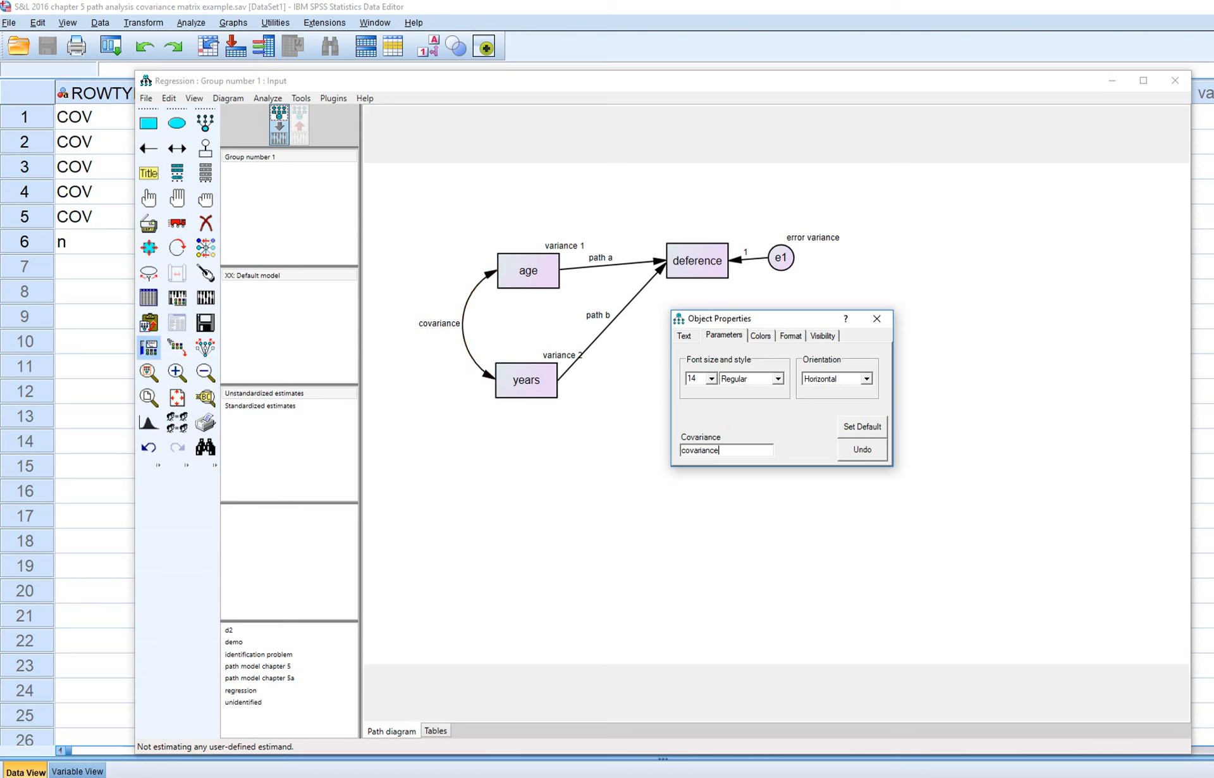
pyautogui.click(876, 319)
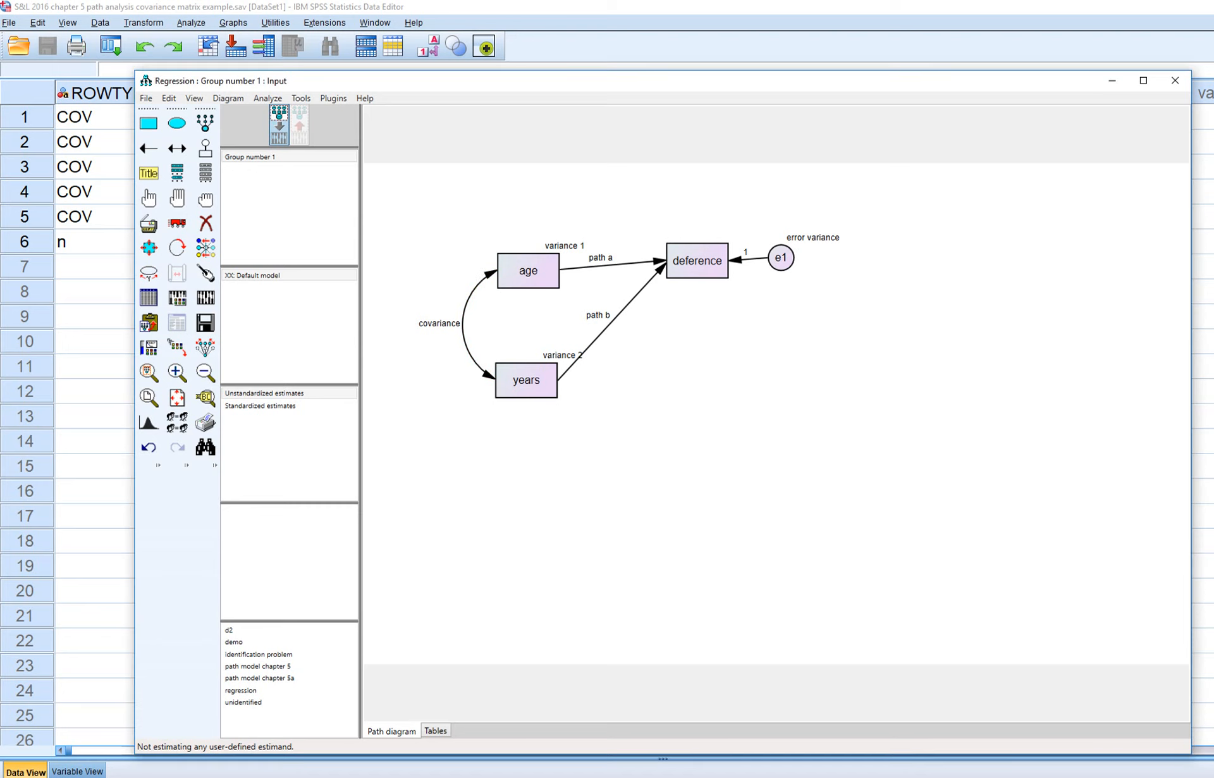
# Check the data file linked to the model and the output options in the analysis properties.
pyautogui.click(148, 297)
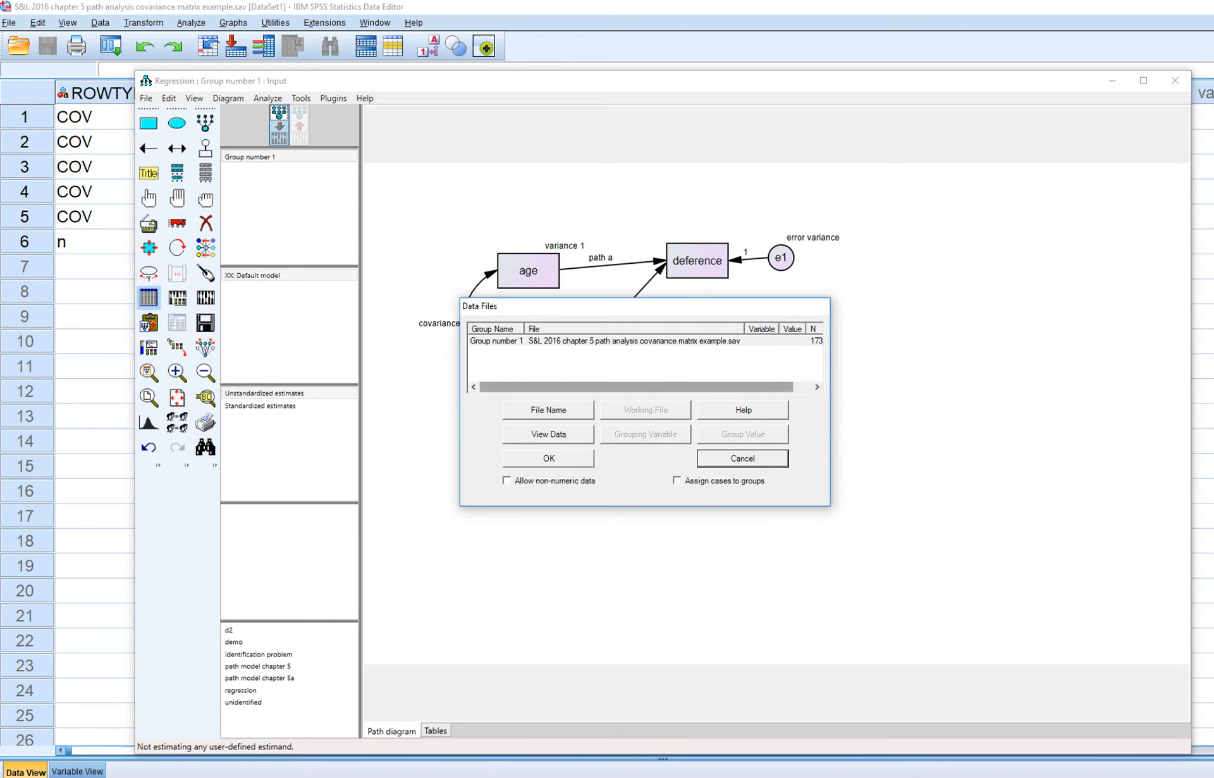
pyautogui.click(742, 458)
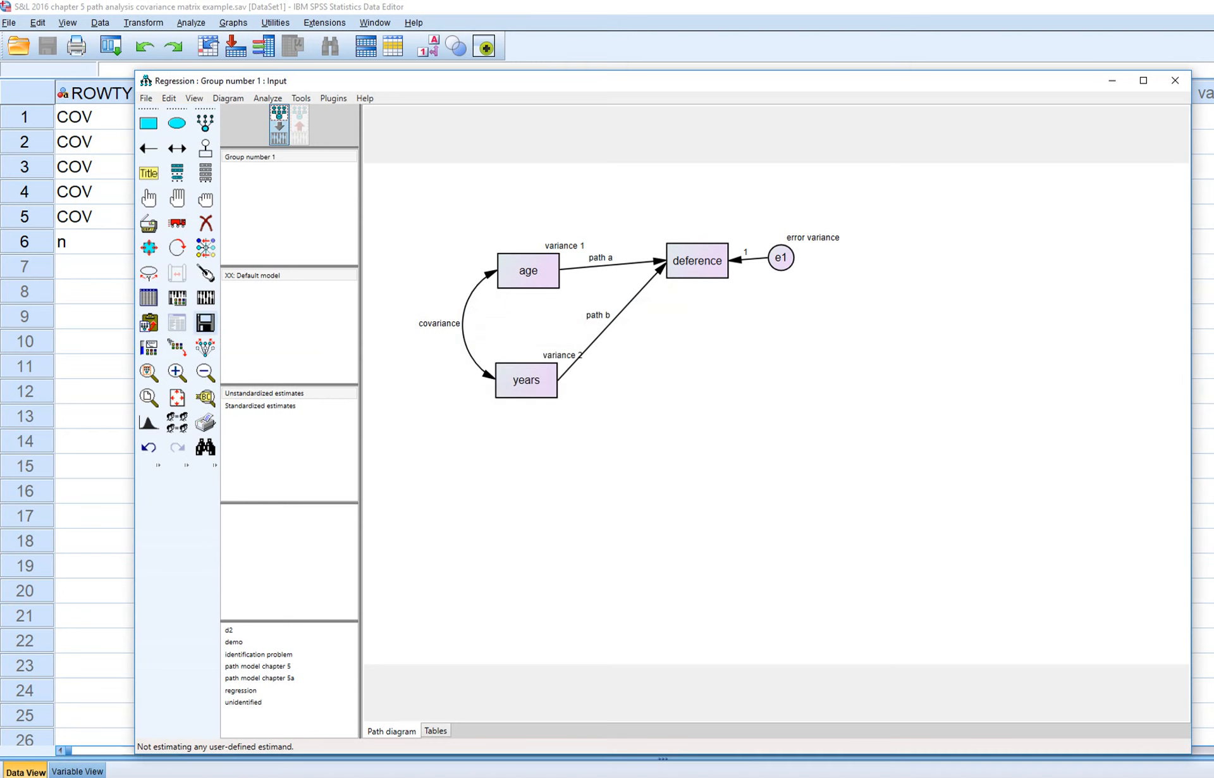
pyautogui.click(177, 297)
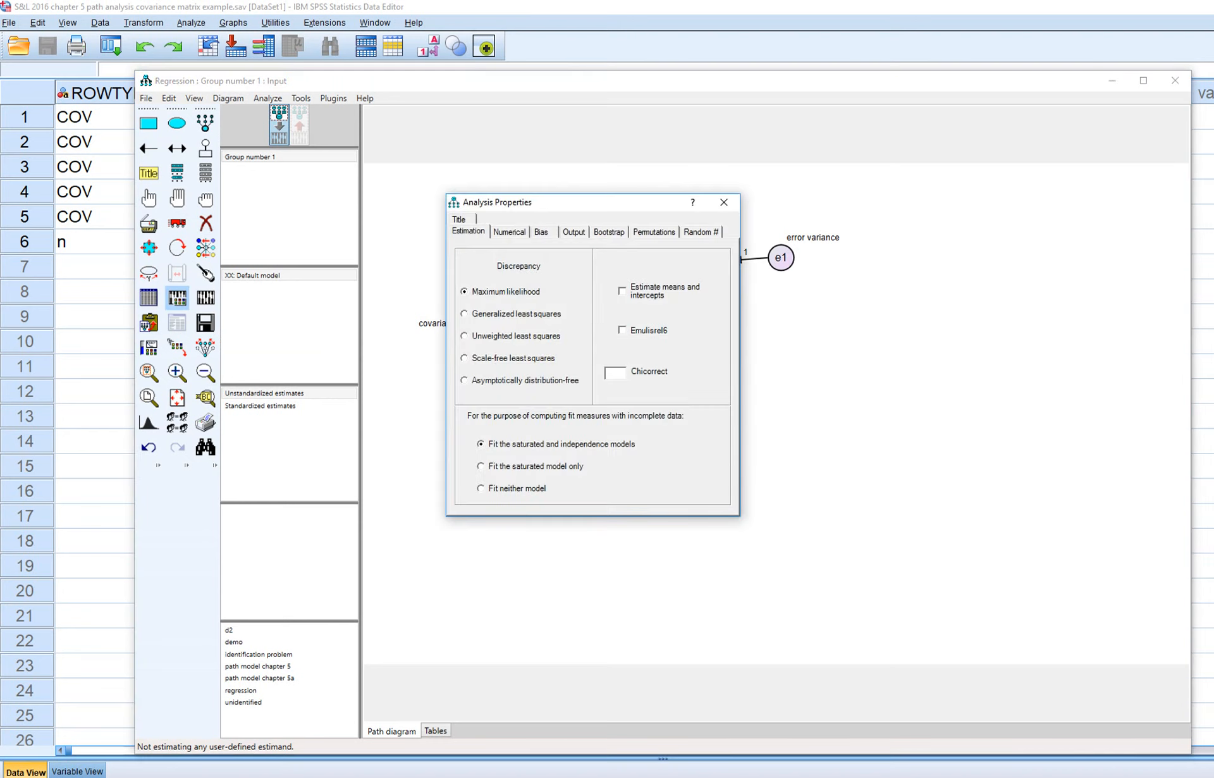
pyautogui.click(573, 232)
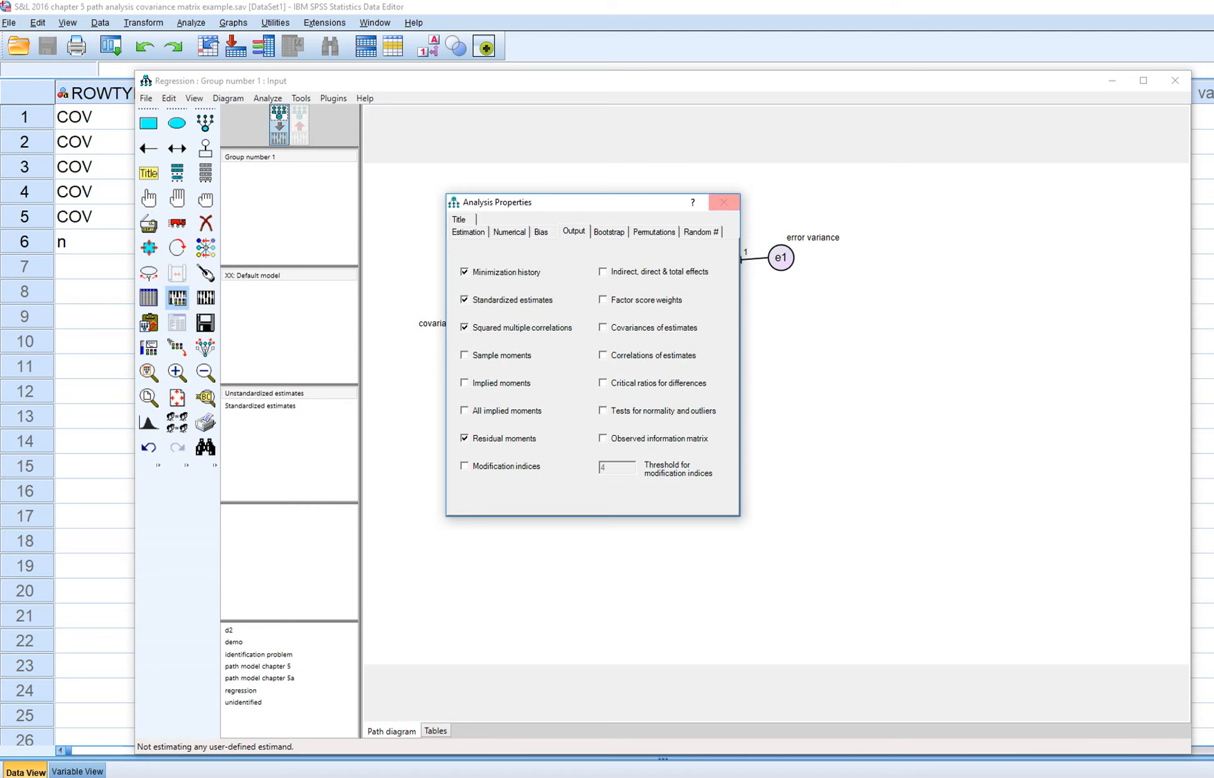
pyautogui.click(724, 202)
# Calculate the model estimates and show the unstandardized results on the path diagram.
pyautogui.click(205, 298)
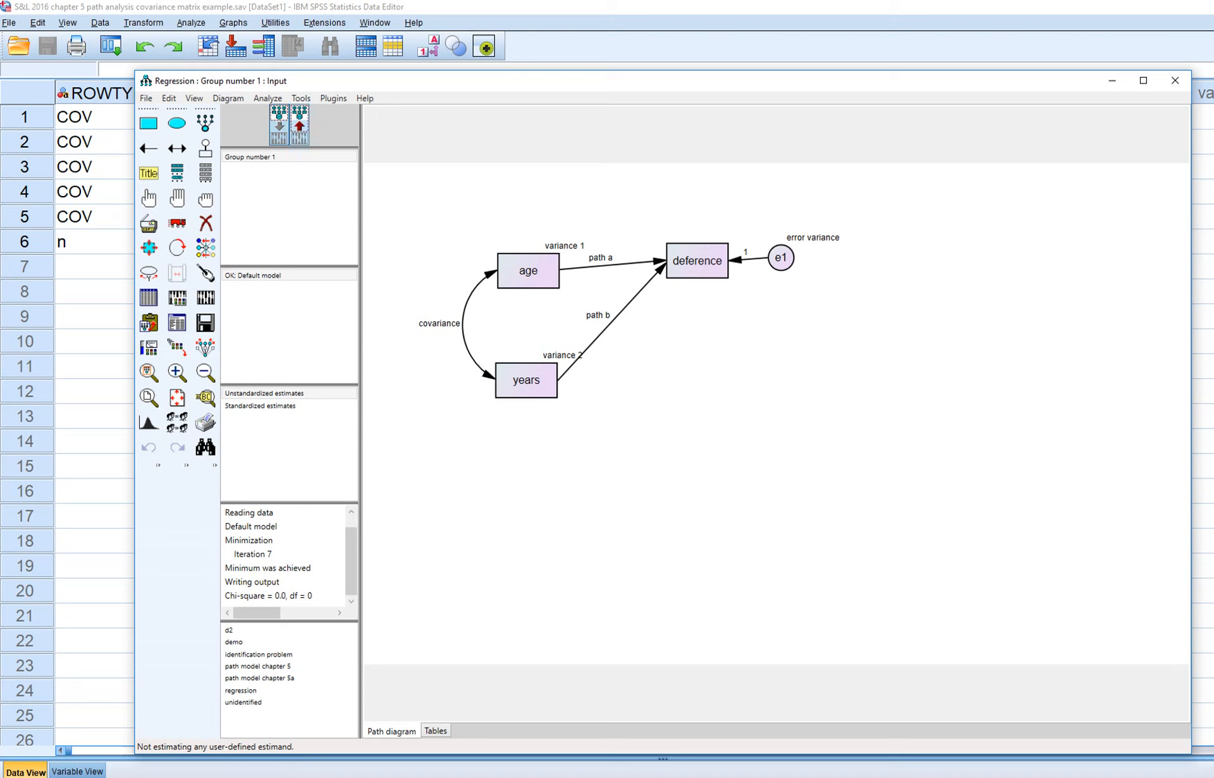
pyautogui.click(299, 125)
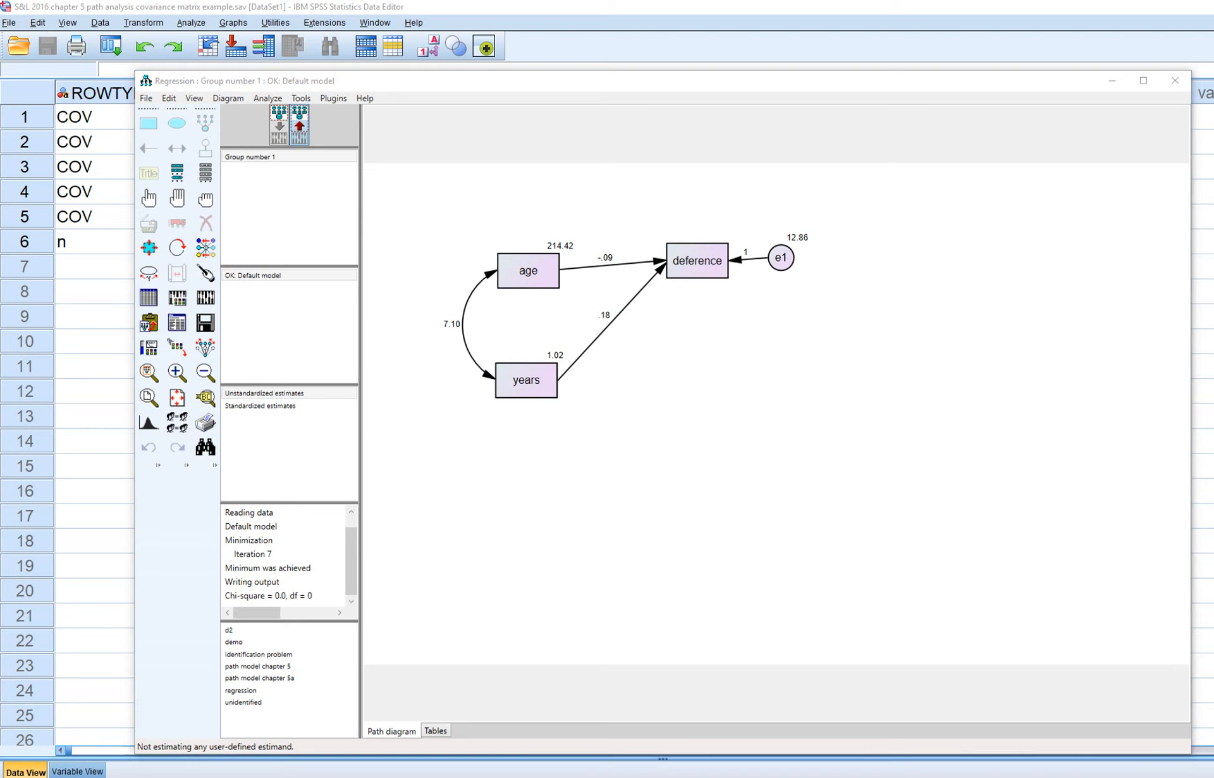
# Examine the estimates on the path diagram and the model's chi-square and degrees of freedom, marking them with temporary annotations.
pyautogui.moveTo(784, 245)
pyautogui.mouseDown()
pyautogui.moveTo(814, 237)
pyautogui.moveTo(783, 234)
pyautogui.moveTo(786, 249)
pyautogui.moveTo(748, 238)
pyautogui.moveTo(743, 272)
pyautogui.moveTo(754, 240)
pyautogui.mouseUp()
pyautogui.moveTo(595, 272)
pyautogui.mouseDown()
pyautogui.moveTo(616, 243)
pyautogui.moveTo(594, 339)
pyautogui.moveTo(614, 303)
pyautogui.mouseUp()
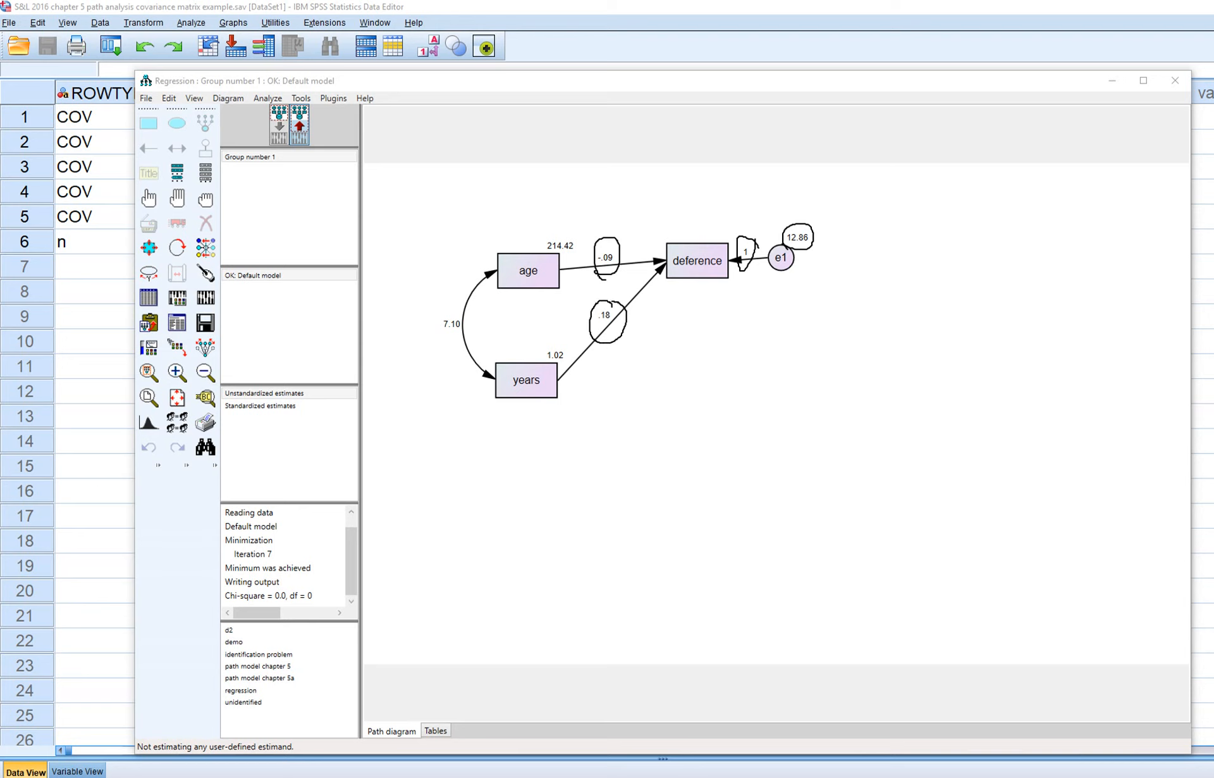
pyautogui.moveTo(538, 249)
pyautogui.mouseDown()
pyautogui.moveTo(553, 261)
pyautogui.moveTo(556, 206)
pyautogui.moveTo(536, 256)
pyautogui.mouseUp()
pyautogui.moveTo(566, 339)
pyautogui.mouseDown()
pyautogui.moveTo(543, 371)
pyautogui.moveTo(573, 348)
pyautogui.mouseUp()
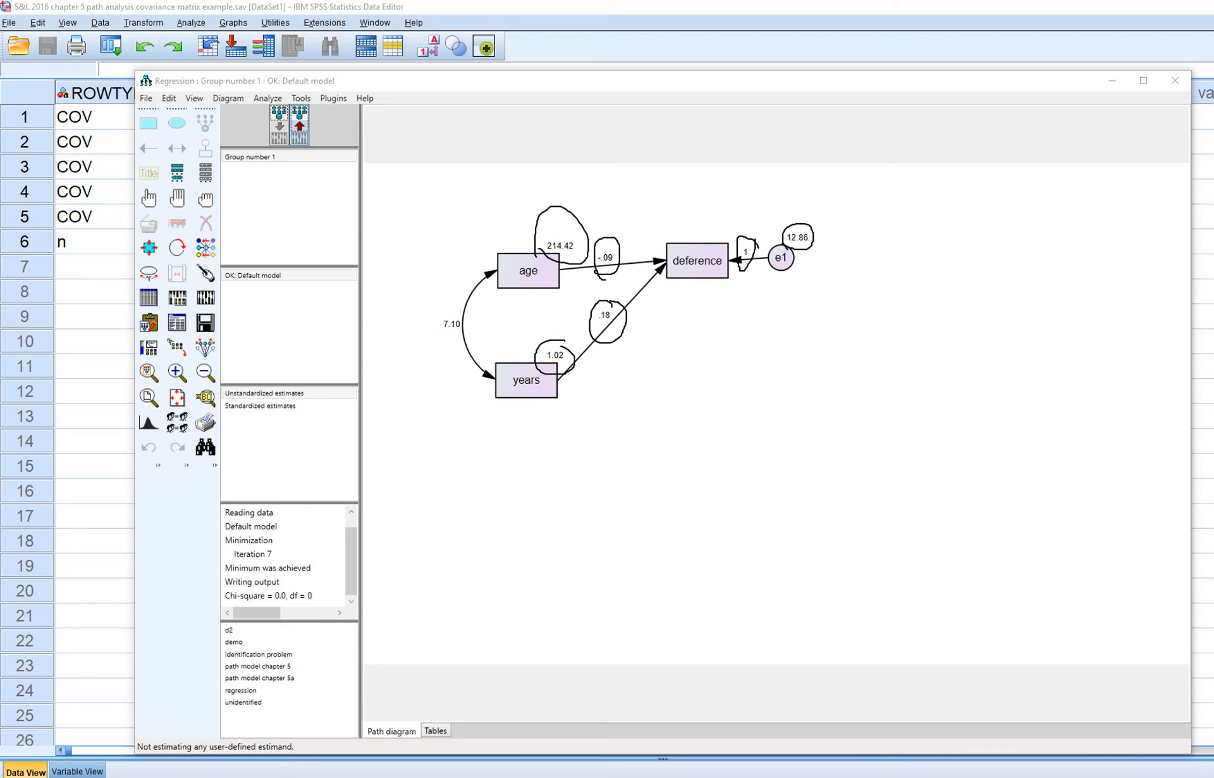
pyautogui.moveTo(448, 306)
pyautogui.mouseDown()
pyautogui.moveTo(465, 343)
pyautogui.moveTo(430, 298)
pyautogui.mouseUp()
pyautogui.moveTo(224, 602)
pyautogui.mouseDown()
pyautogui.moveTo(313, 602)
pyautogui.moveTo(319, 587)
pyautogui.moveTo(280, 586)
pyautogui.moveTo(289, 605)
pyautogui.mouseUp()
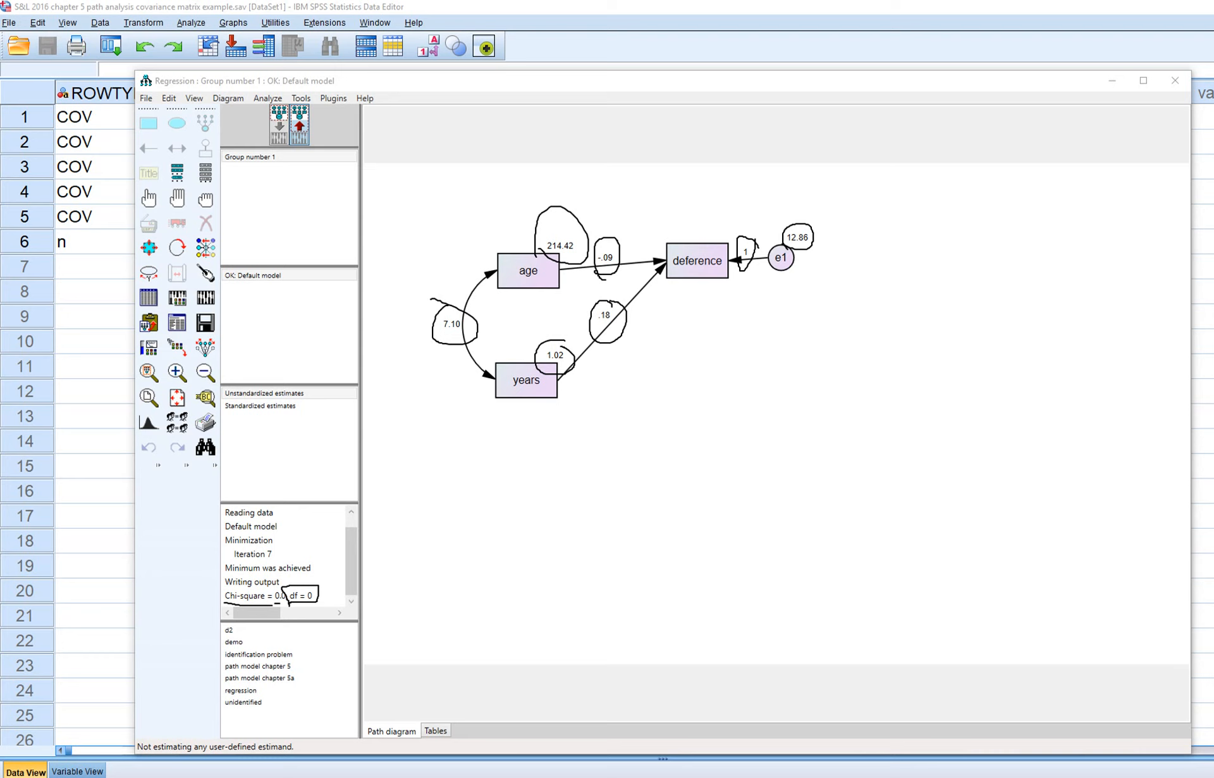
pyautogui.press('Escape')
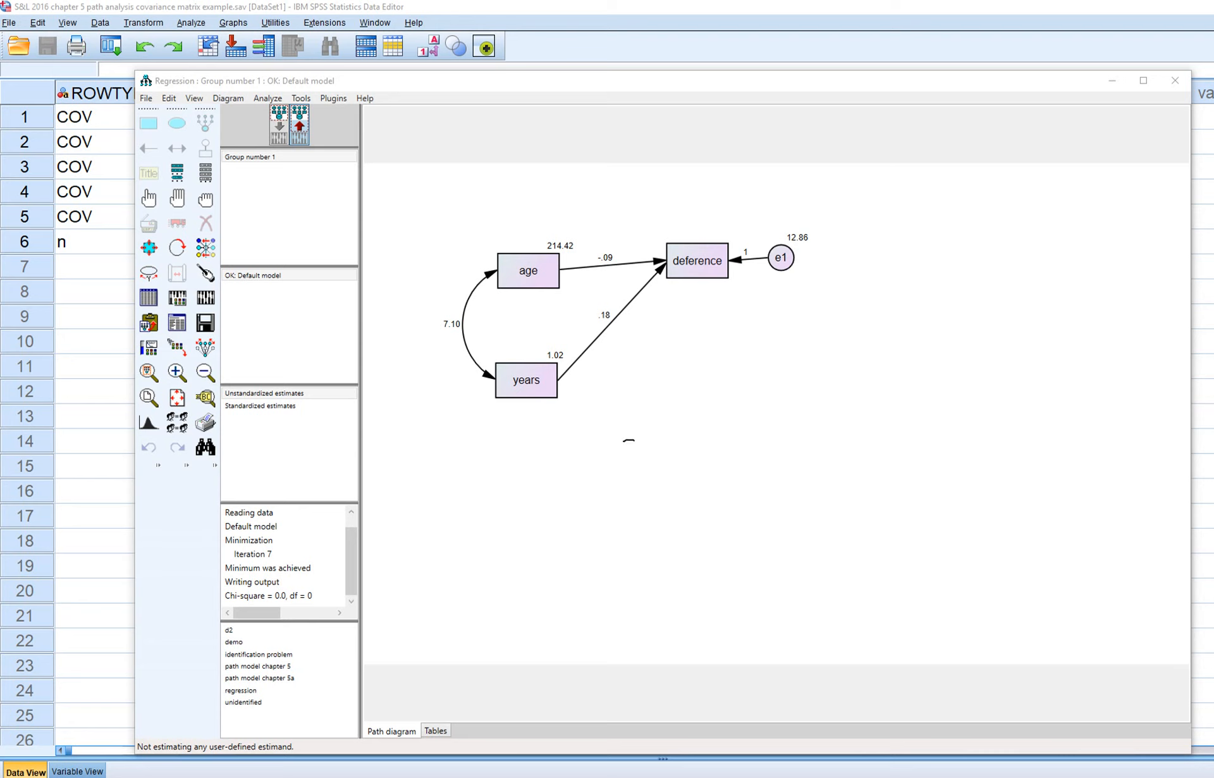
# Write the formula p(p+1)/2 = 6 as an annotation below the path diagram.
pyautogui.moveTo(623, 439)
pyautogui.mouseDown()
pyautogui.moveTo(622, 458)
pyautogui.moveTo(667, 455)
pyautogui.mouseUp()
pyautogui.moveTo(690, 430)
pyautogui.mouseDown()
pyautogui.moveTo(691, 449)
pyautogui.moveTo(710, 442)
pyautogui.moveTo(698, 456)
pyautogui.mouseUp()
pyautogui.moveTo(629, 473)
pyautogui.mouseDown()
pyautogui.moveTo(698, 473)
pyautogui.moveTo(675, 499)
pyautogui.mouseUp()
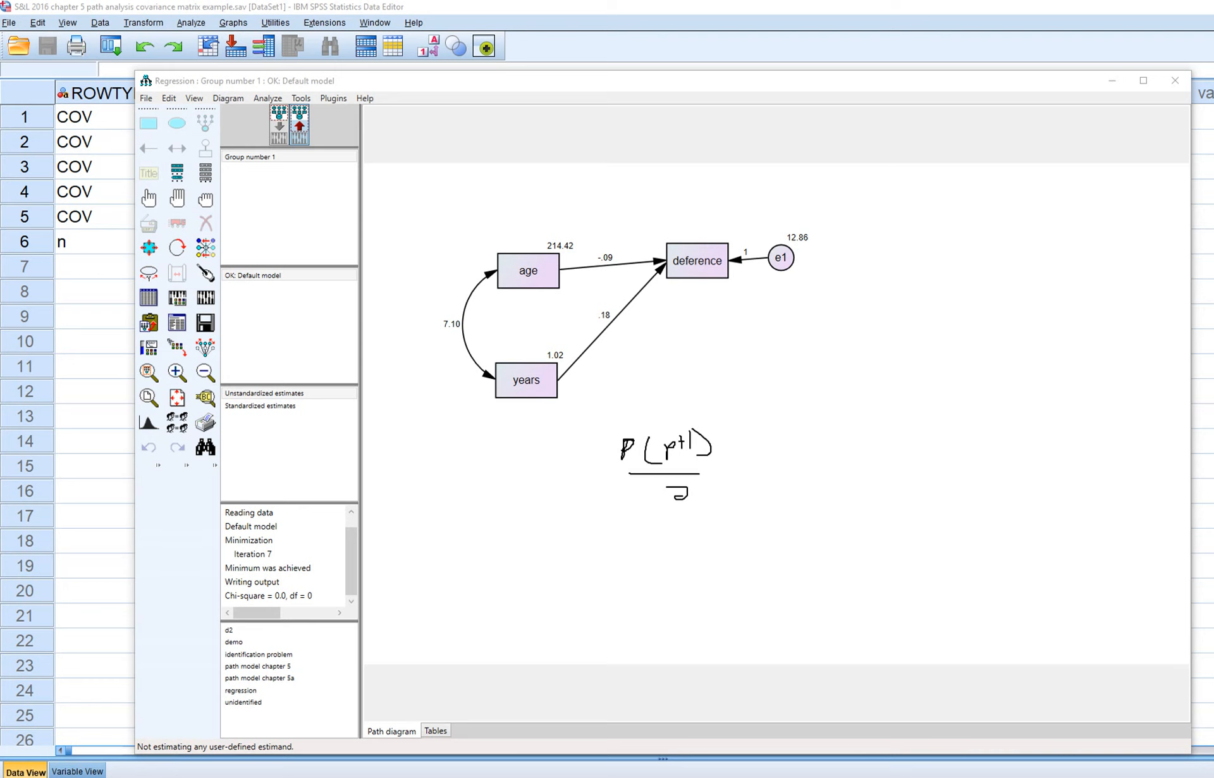
pyautogui.moveTo(715, 465); pyautogui.dragTo(773, 473)
# Circle the freely estimated path coefficients and variances on the diagram to count the model's parameters.
pyautogui.moveTo(769, 279)
pyautogui.mouseDown()
pyautogui.moveTo(812, 272)
pyautogui.moveTo(767, 250)
pyautogui.moveTo(770, 279)
pyautogui.mouseUp()
pyautogui.moveTo(590, 257)
pyautogui.mouseDown()
pyautogui.moveTo(634, 246)
pyautogui.moveTo(629, 232)
pyautogui.mouseUp()
pyautogui.moveTo(613, 291)
pyautogui.mouseDown()
pyautogui.moveTo(591, 334)
pyautogui.moveTo(616, 290)
pyautogui.mouseUp()
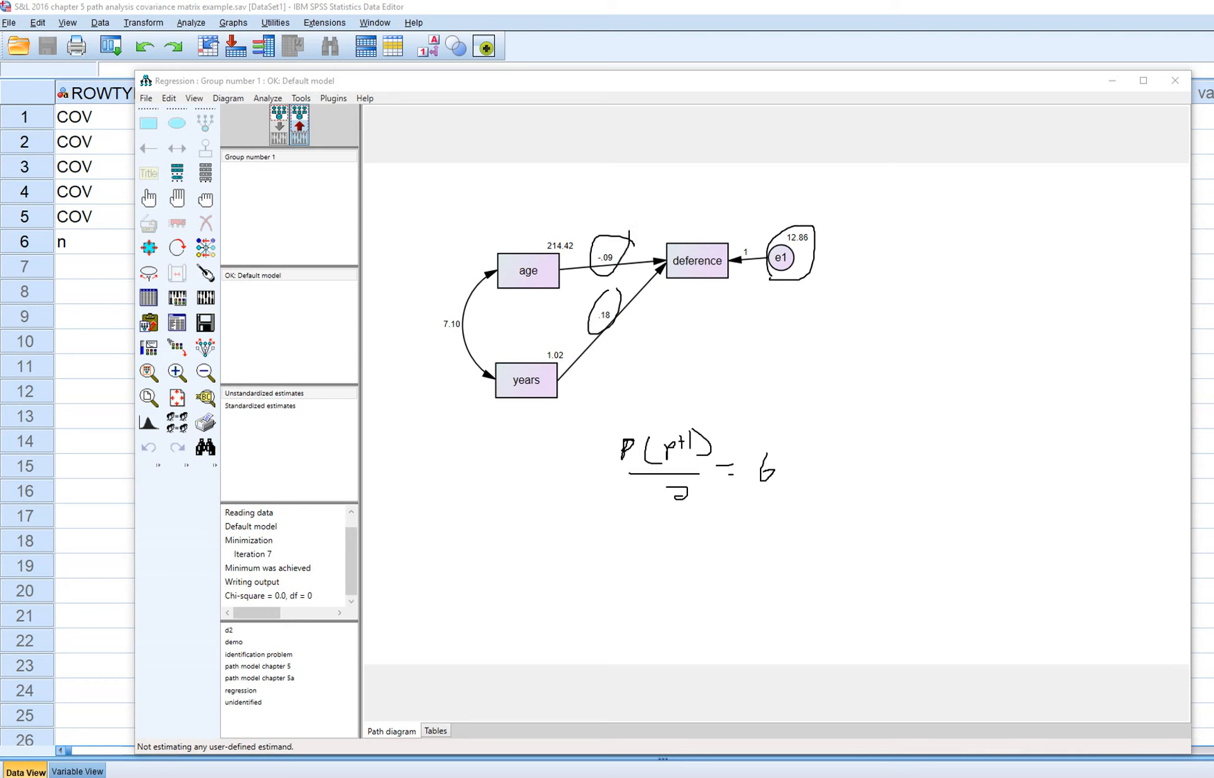
pyautogui.moveTo(582, 227)
pyautogui.mouseDown()
pyautogui.moveTo(556, 256)
pyautogui.moveTo(575, 228)
pyautogui.mouseUp()
pyautogui.moveTo(547, 336)
pyautogui.mouseDown()
pyautogui.moveTo(535, 359)
pyautogui.moveTo(559, 331)
pyautogui.mouseUp()
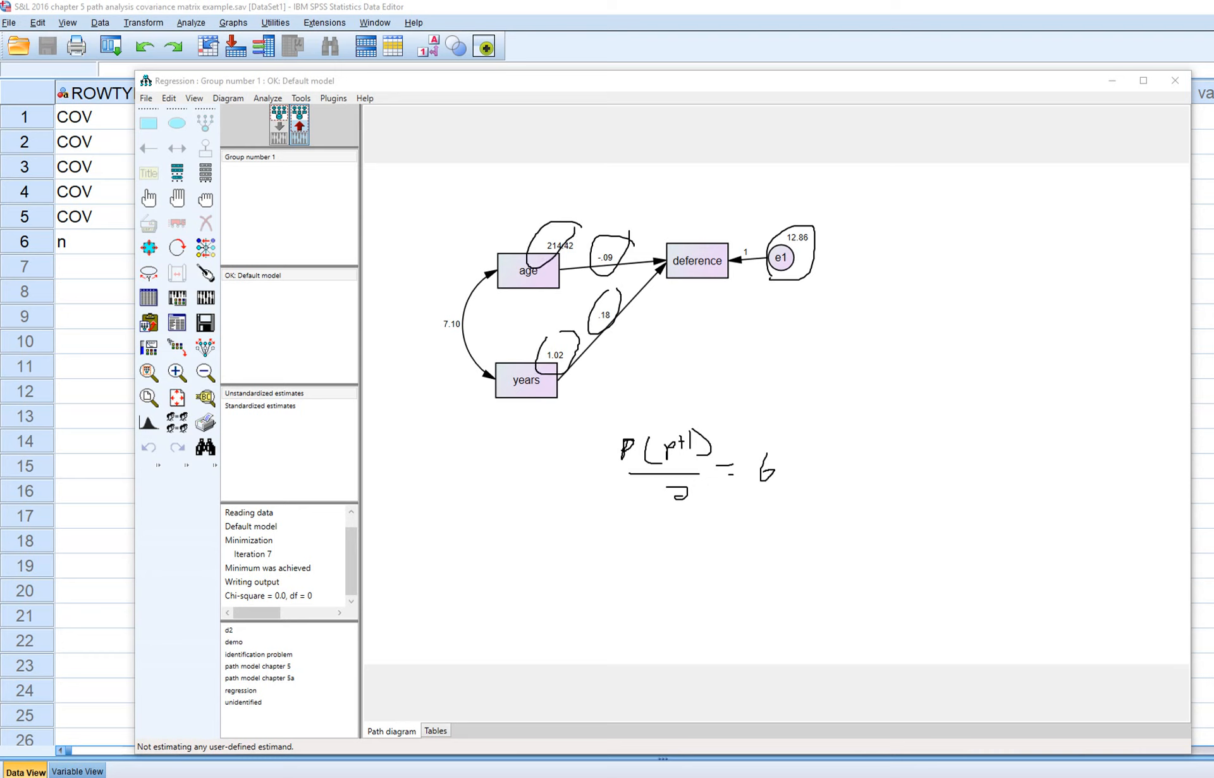
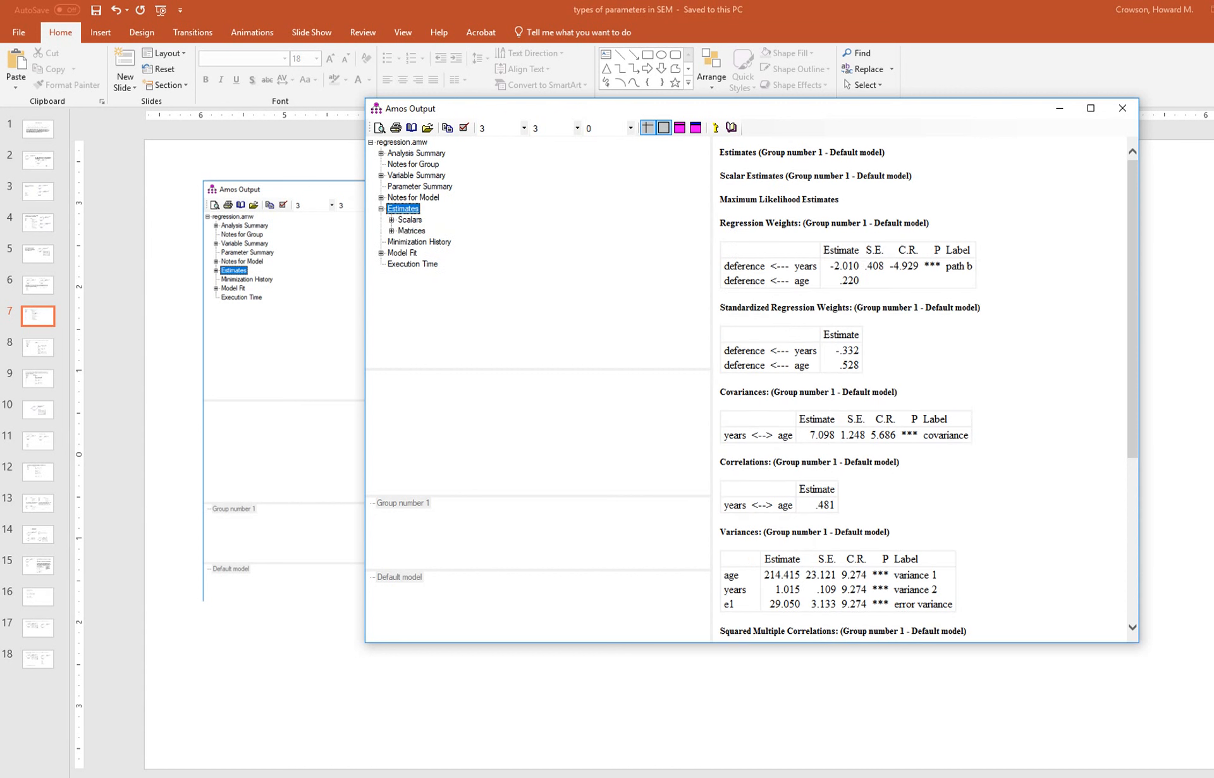
# Examine the fixed age-to-deference weight and the covariance and variance estimates in the Amos output, marking them with temporary annotations.
pyautogui.hotkey('alt', 'Tab')
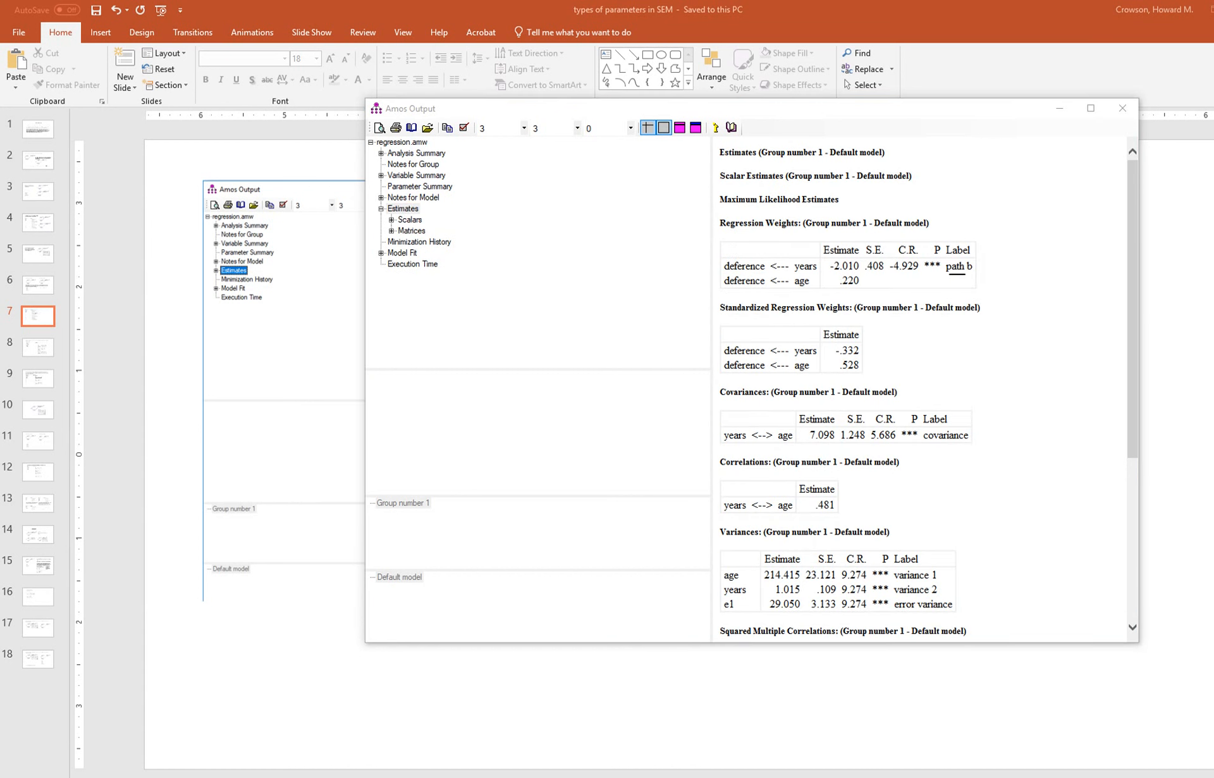
pyautogui.moveTo(831, 272)
pyautogui.mouseDown()
pyautogui.moveTo(868, 276)
pyautogui.moveTo(843, 273)
pyautogui.moveTo(832, 291)
pyautogui.mouseUp()
pyautogui.moveTo(969, 434); pyautogui.dragTo(992, 414)
pyautogui.moveTo(941, 573)
pyautogui.mouseDown()
pyautogui.moveTo(968, 568)
pyautogui.moveTo(1004, 595)
pyautogui.mouseUp()
pyautogui.press('Escape')
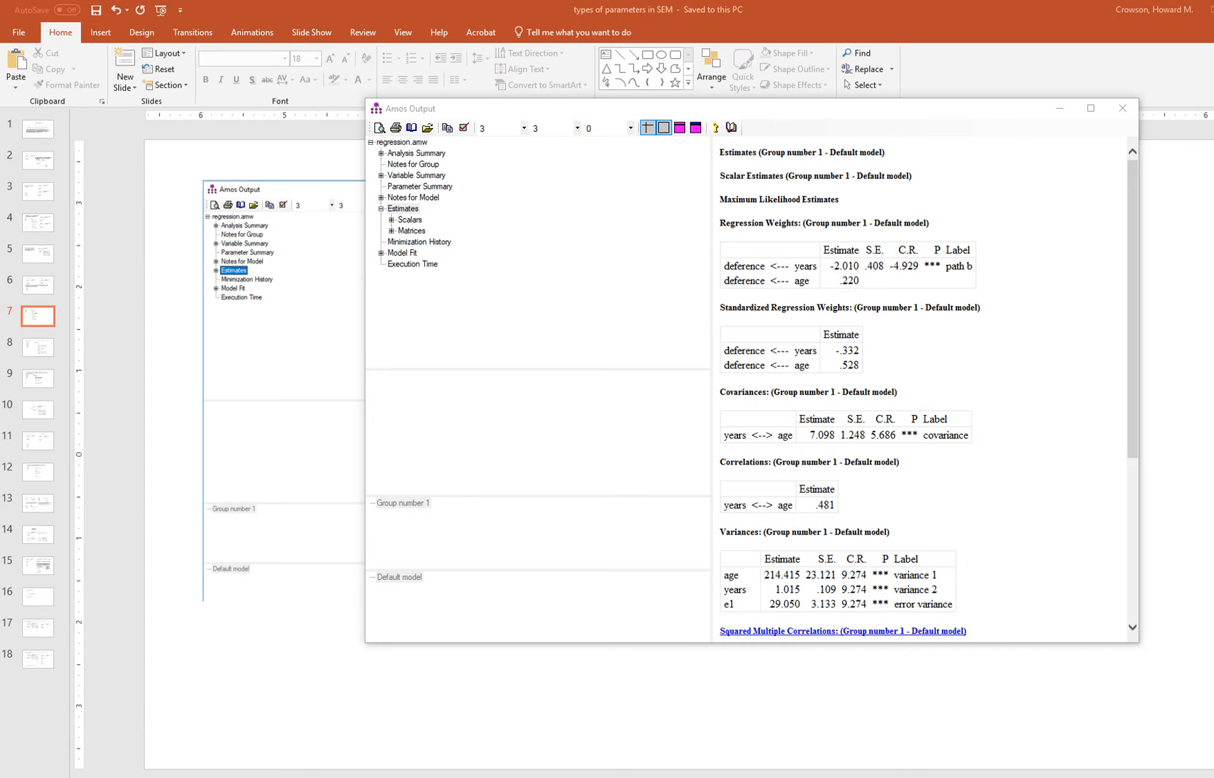
# Return to the PowerPoint slides and advance to the slide on fixing the path coefficient to -.06.
pyautogui.moveTo(390, 776)
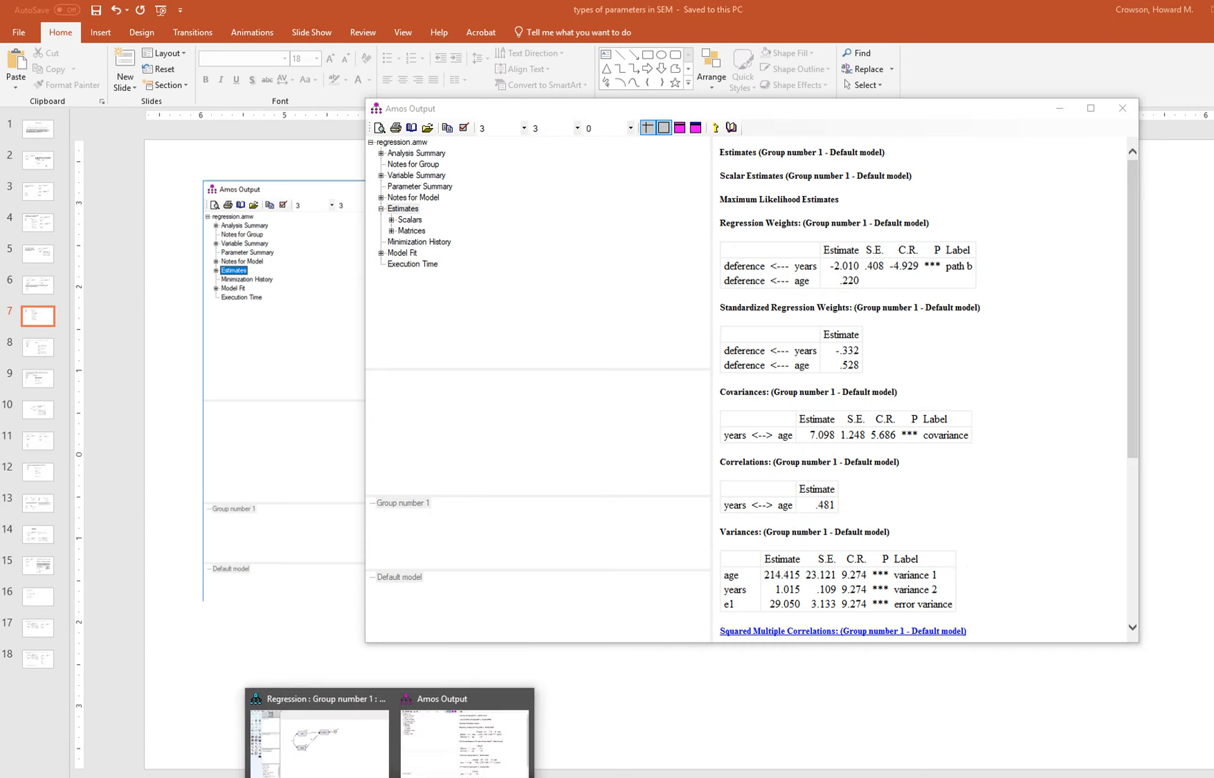
pyautogui.click(430, 777)
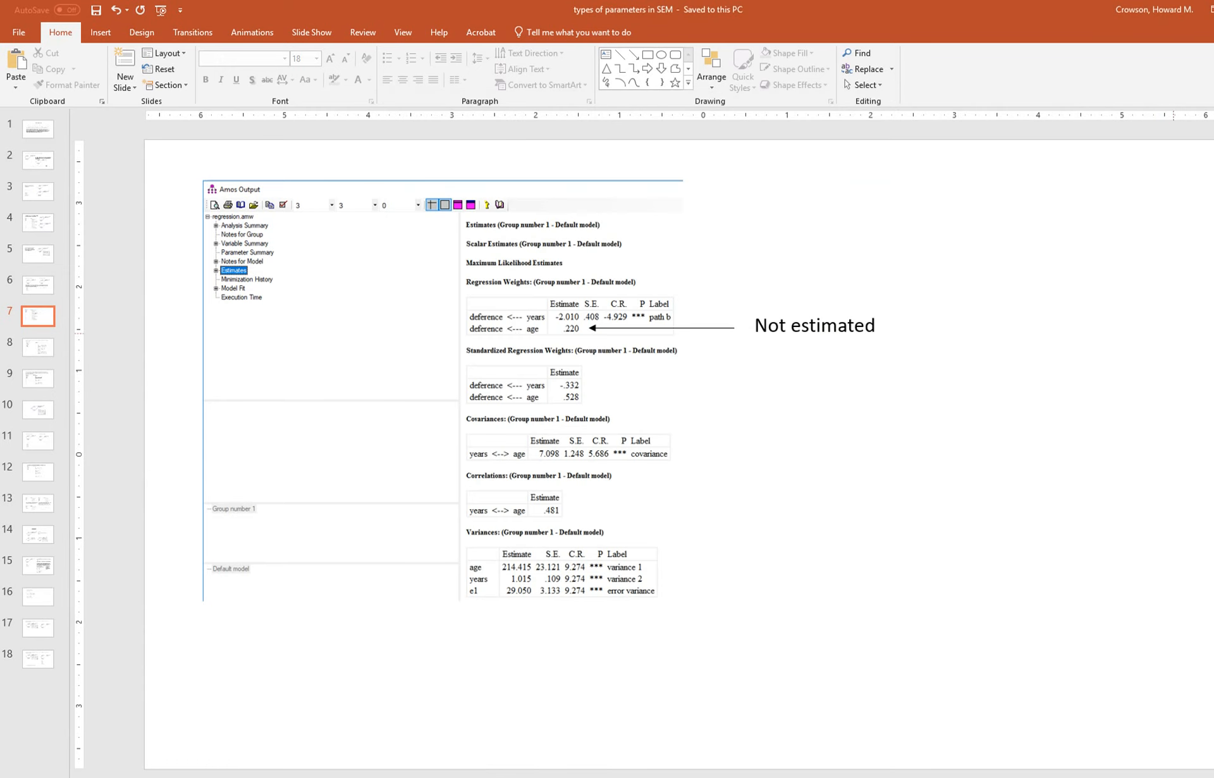
pyautogui.press('Down')
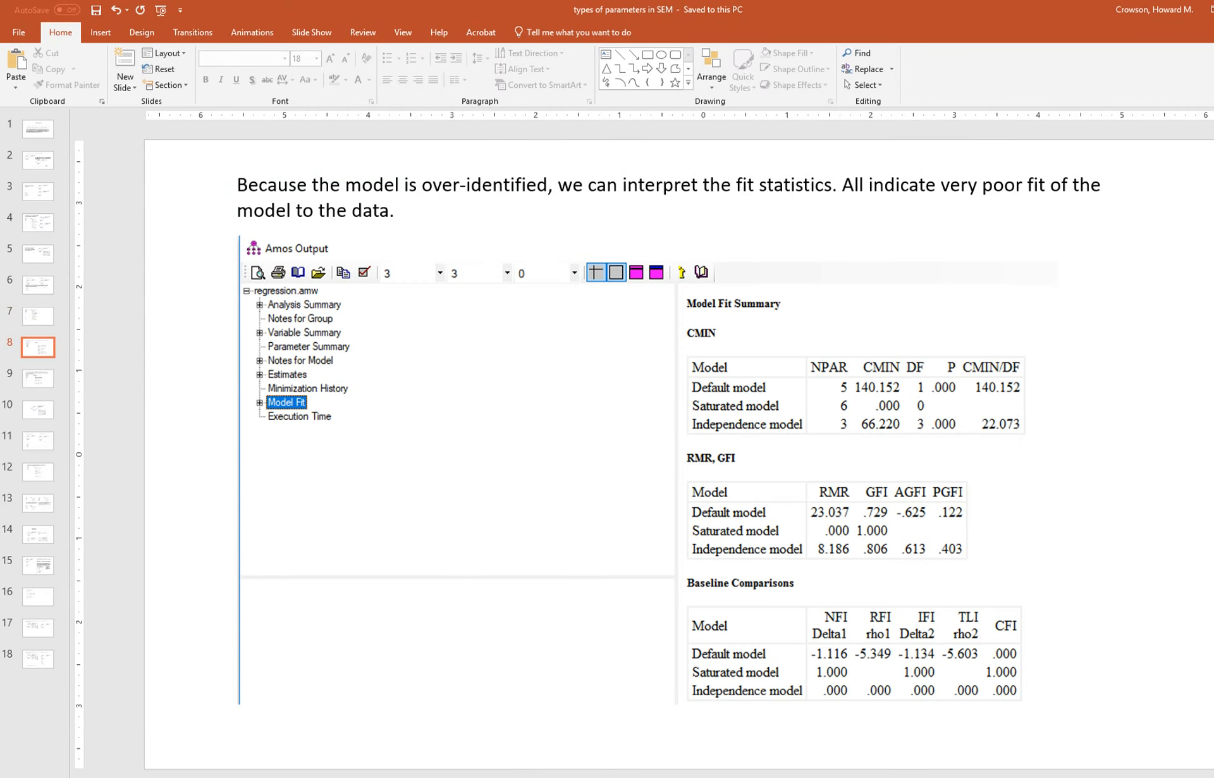
pyautogui.press('Down')
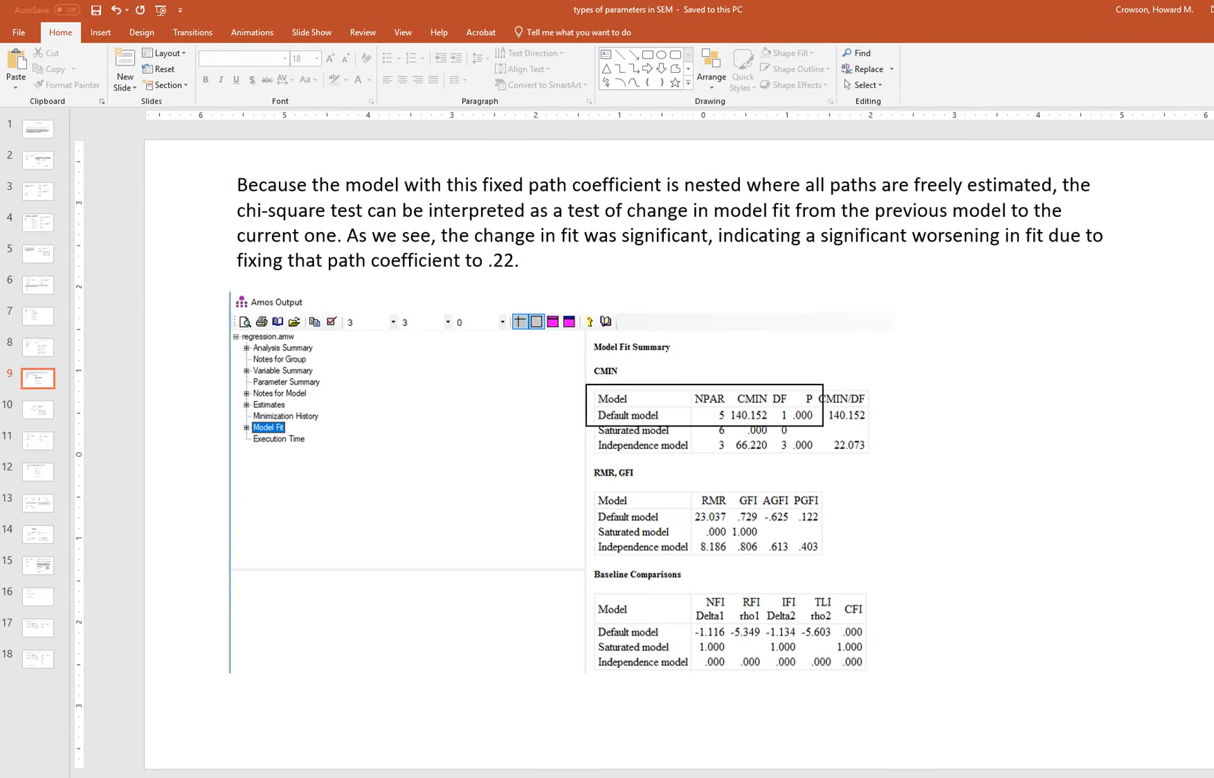
pyautogui.press('Down')
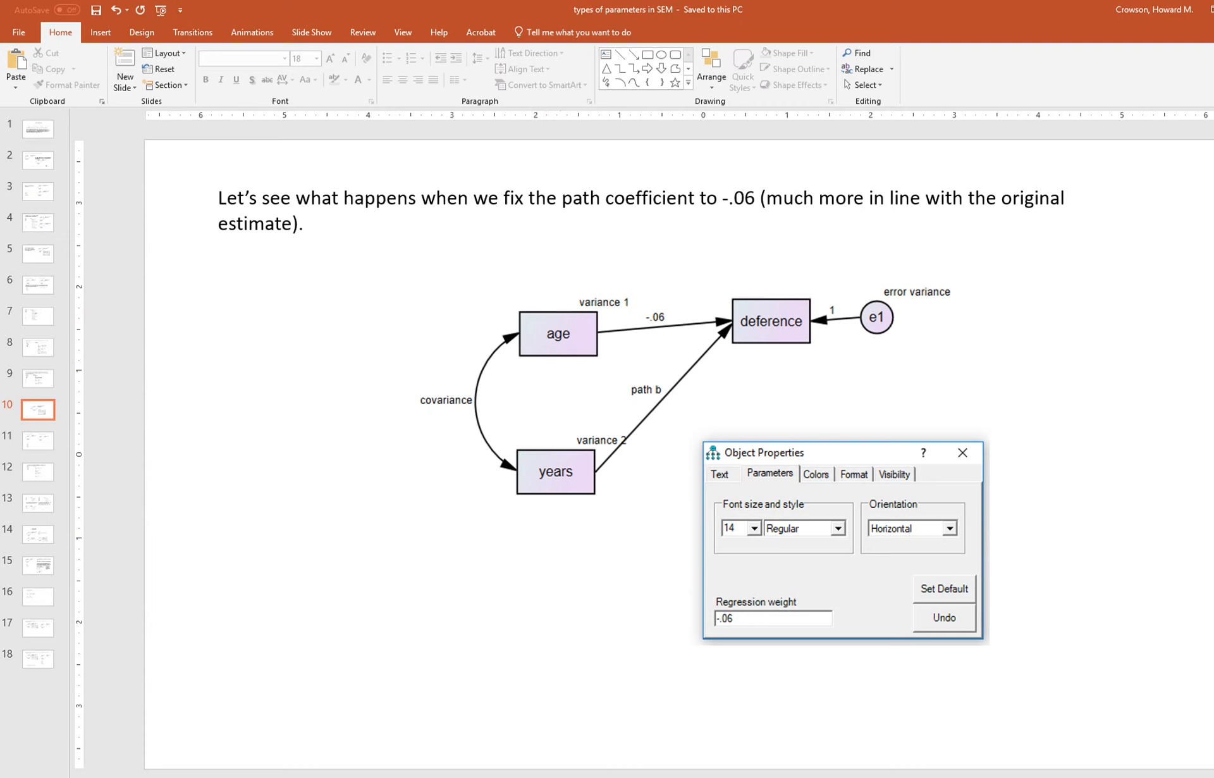
# Switch to Amos and fix the regression weight of the age-to-deference path at -.06 in the input diagram.
pyautogui.moveTo(389, 777)
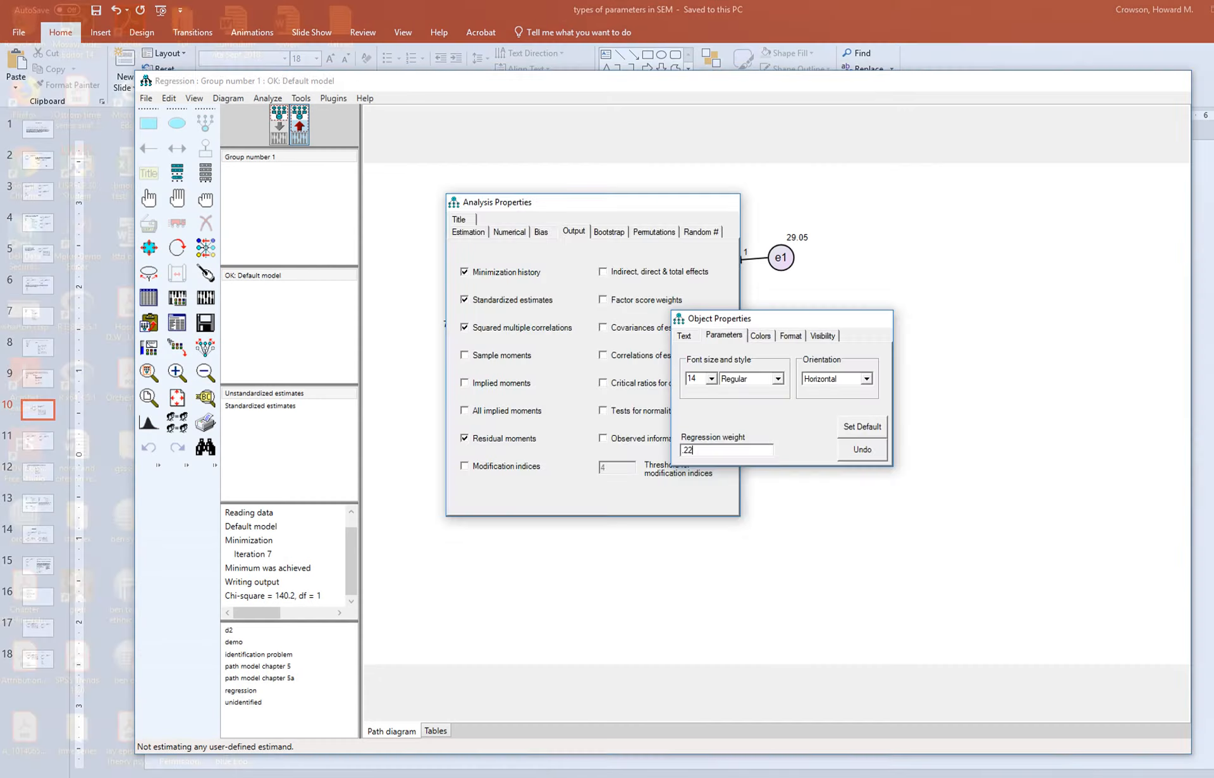
pyautogui.click(320, 740)
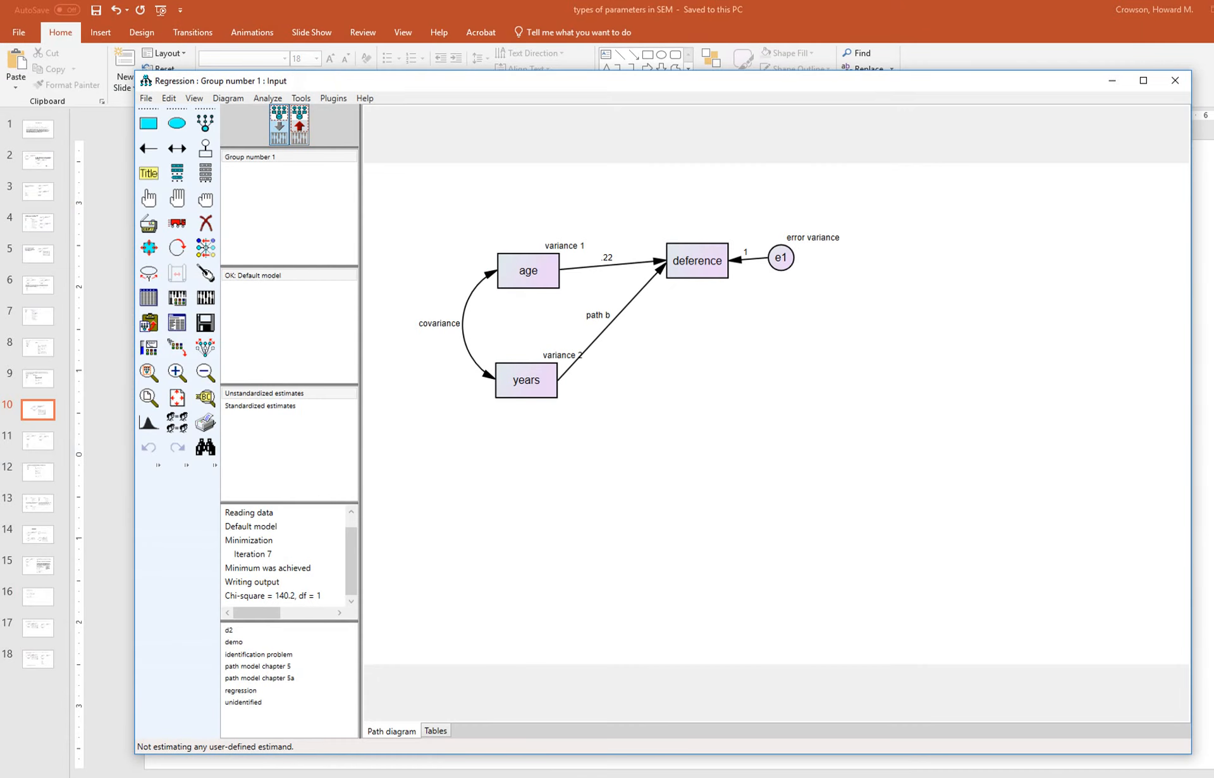
pyautogui.rightClick(657, 262)
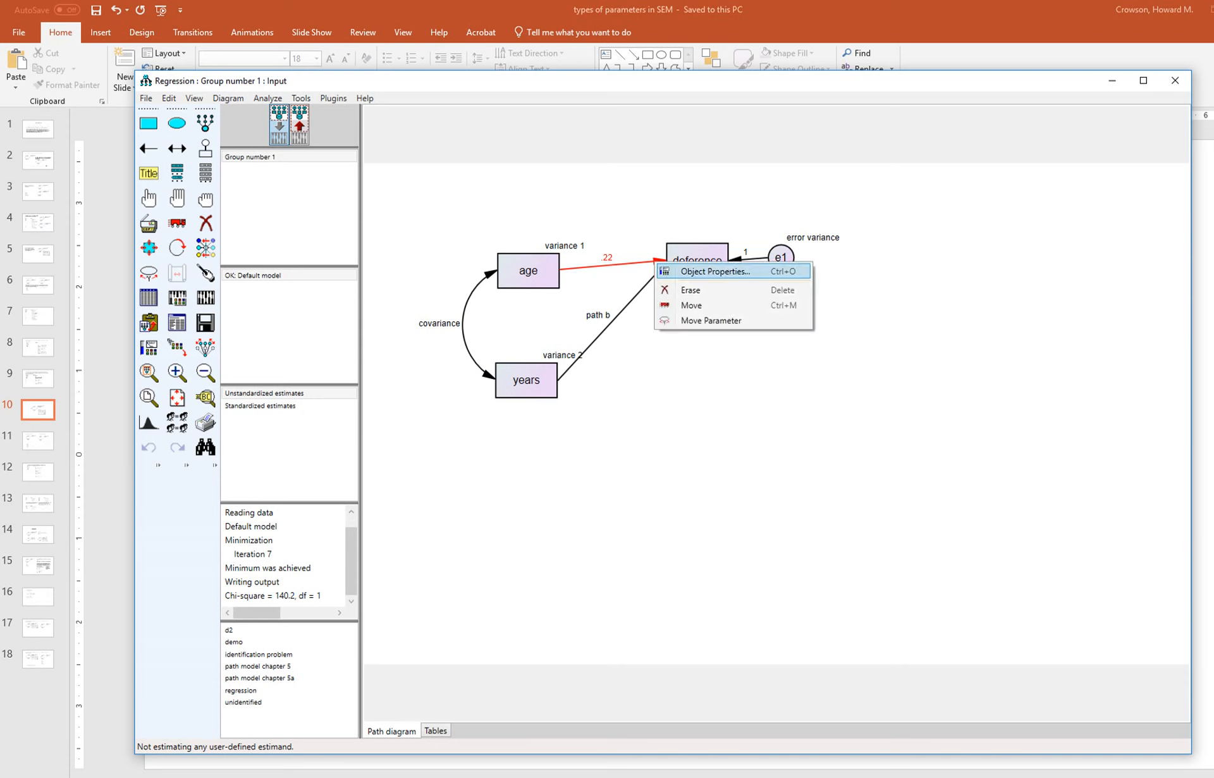
pyautogui.click(702, 271)
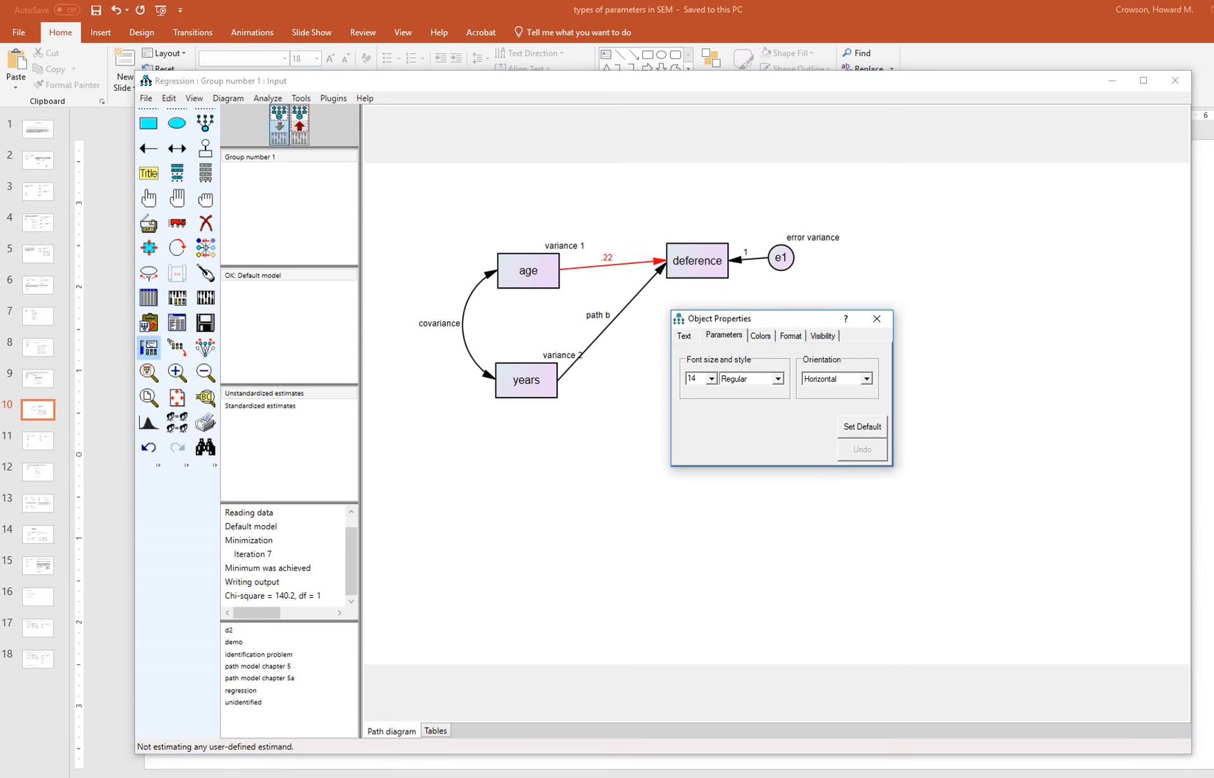
pyautogui.click(640, 263)
pyautogui.press('BackSpace')
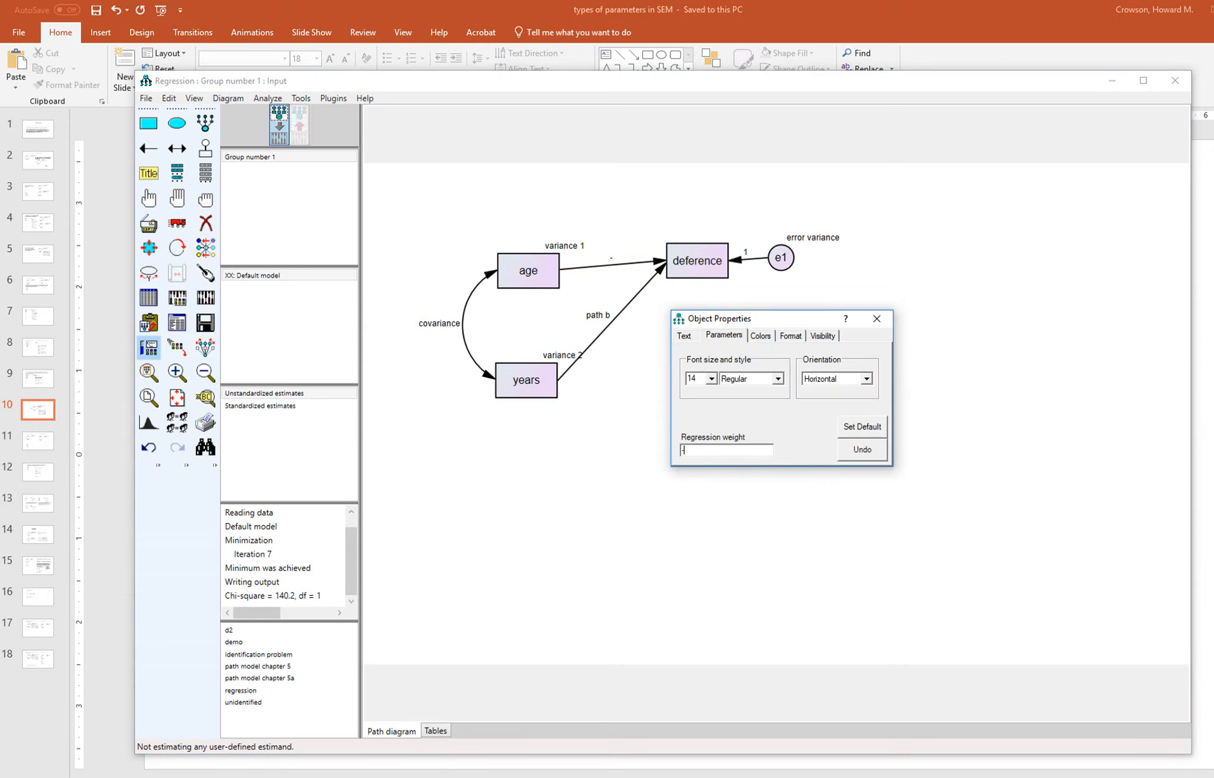
pyautogui.write('-.06')
pyautogui.click(877, 318)
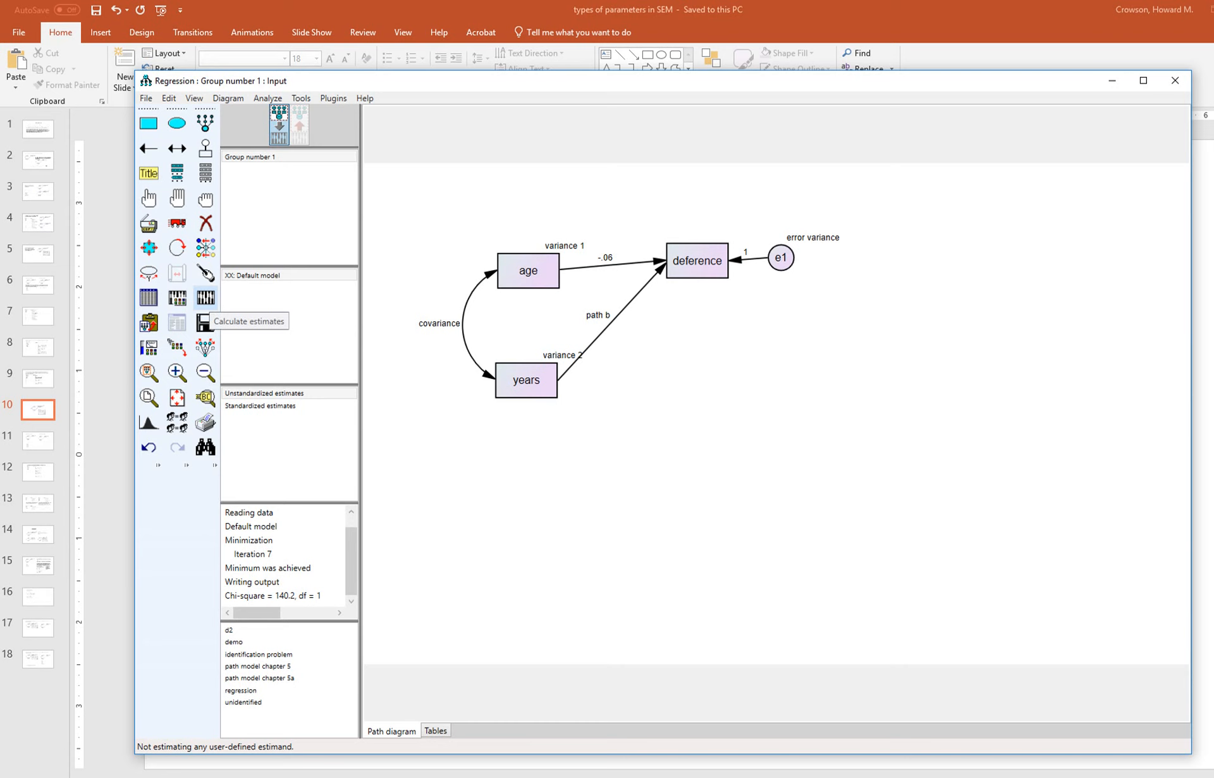
# Calculate the model's estimates and underline the chi-square and degrees of freedom with temporary annotations.
pyautogui.click(204, 323)
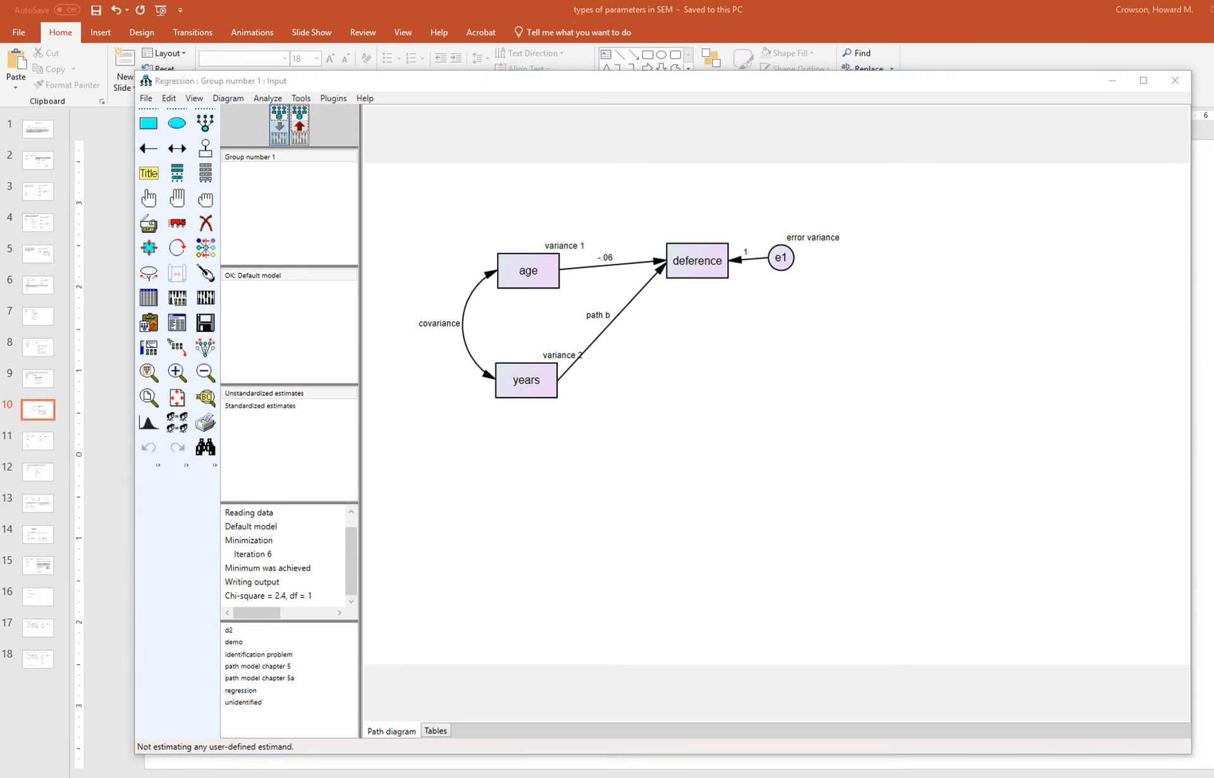
pyautogui.moveTo(286, 602); pyautogui.dragTo(318, 605)
pyautogui.moveTo(220, 606); pyautogui.dragTo(308, 605)
pyautogui.press('Escape')
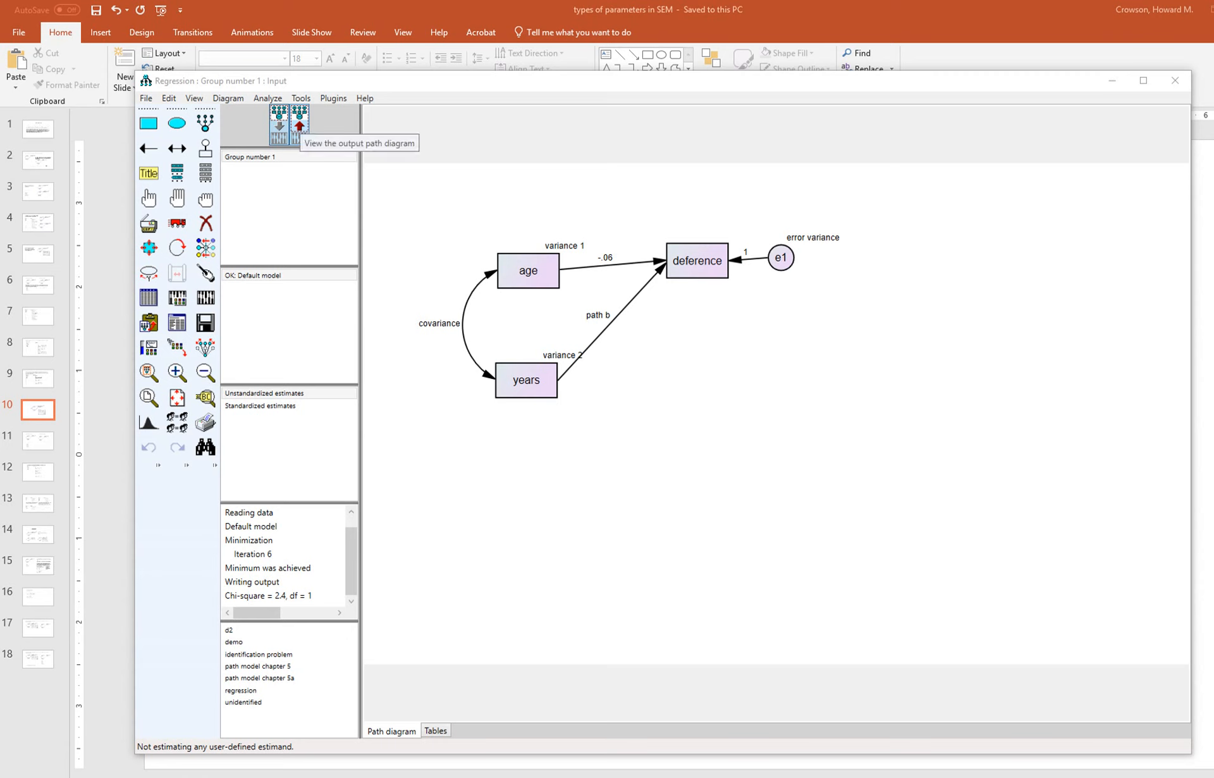
# Display the output path diagram and mark the error variance, path coefficients, age variance and covariance with temporary annotations.
pyautogui.click(299, 125)
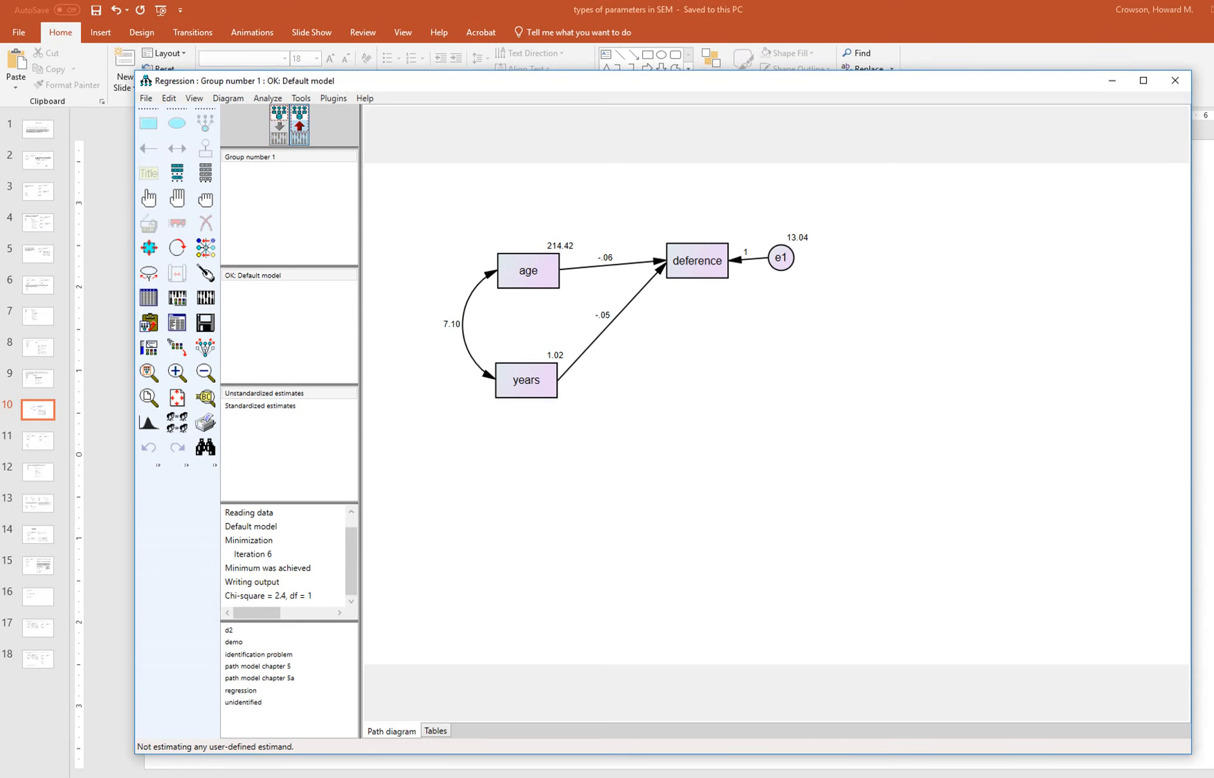
pyautogui.moveTo(768, 272)
pyautogui.mouseDown()
pyautogui.moveTo(833, 239)
pyautogui.moveTo(765, 268)
pyautogui.mouseUp()
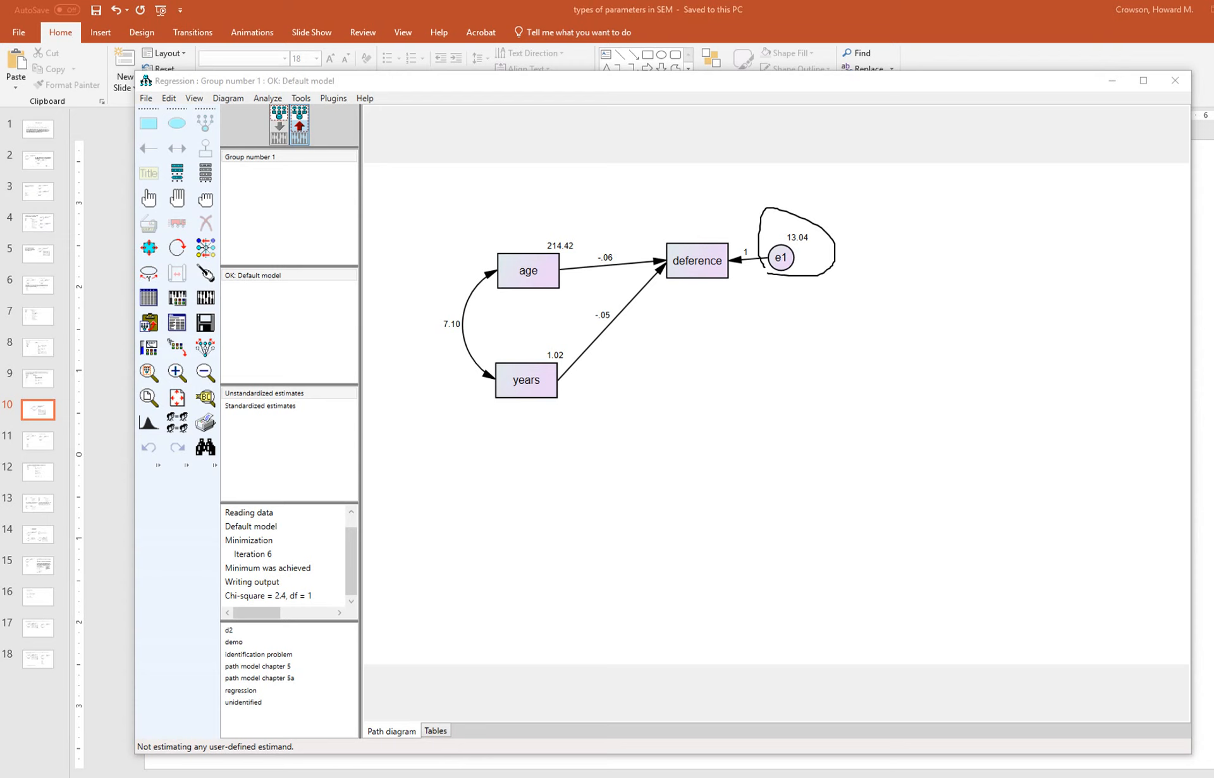
pyautogui.moveTo(593, 268)
pyautogui.mouseDown()
pyautogui.moveTo(633, 261)
pyautogui.moveTo(606, 268)
pyautogui.moveTo(625, 245)
pyautogui.moveTo(595, 248)
pyautogui.mouseUp()
pyautogui.moveTo(543, 253); pyautogui.dragTo(582, 250)
pyautogui.moveTo(438, 333); pyautogui.dragTo(467, 335)
pyautogui.moveTo(608, 302)
pyautogui.mouseDown()
pyautogui.moveTo(616, 332)
pyautogui.moveTo(608, 297)
pyautogui.mouseUp()
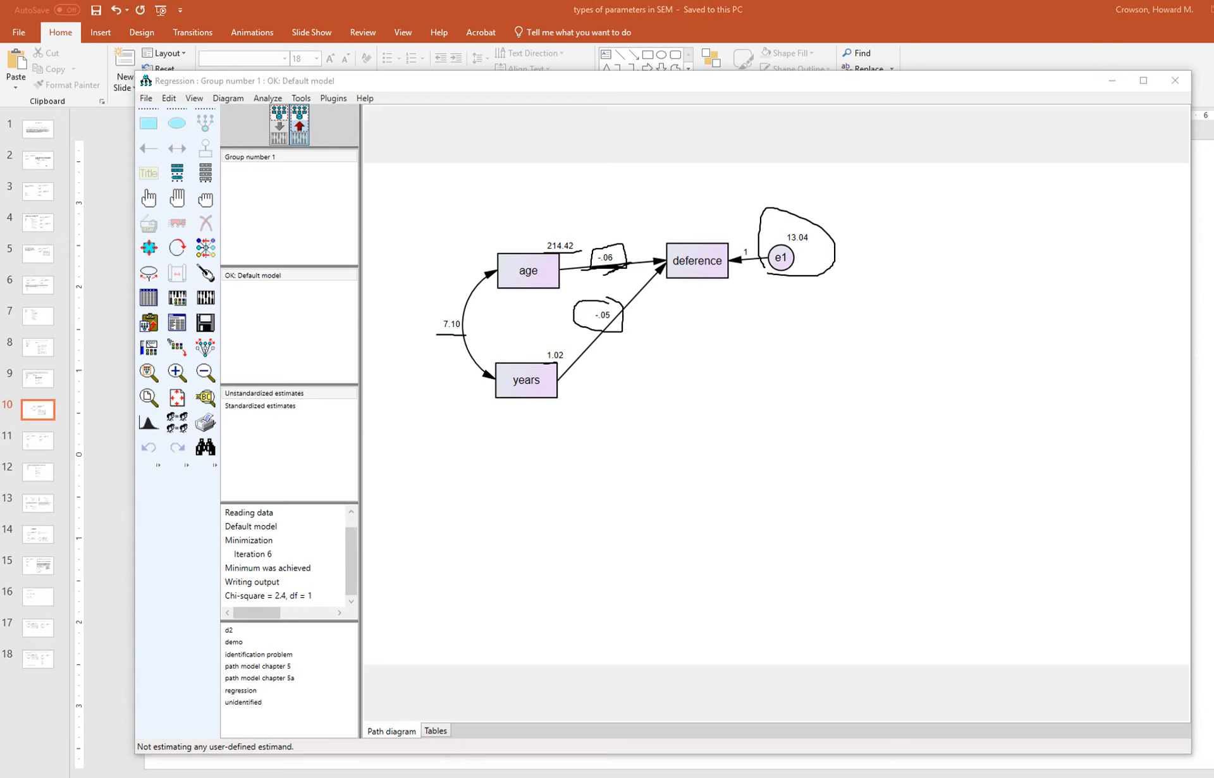
pyautogui.moveTo(609, 212); pyautogui.dragTo(609, 234)
pyautogui.moveTo(618, 222); pyautogui.dragTo(609, 234)
pyautogui.press('Escape')
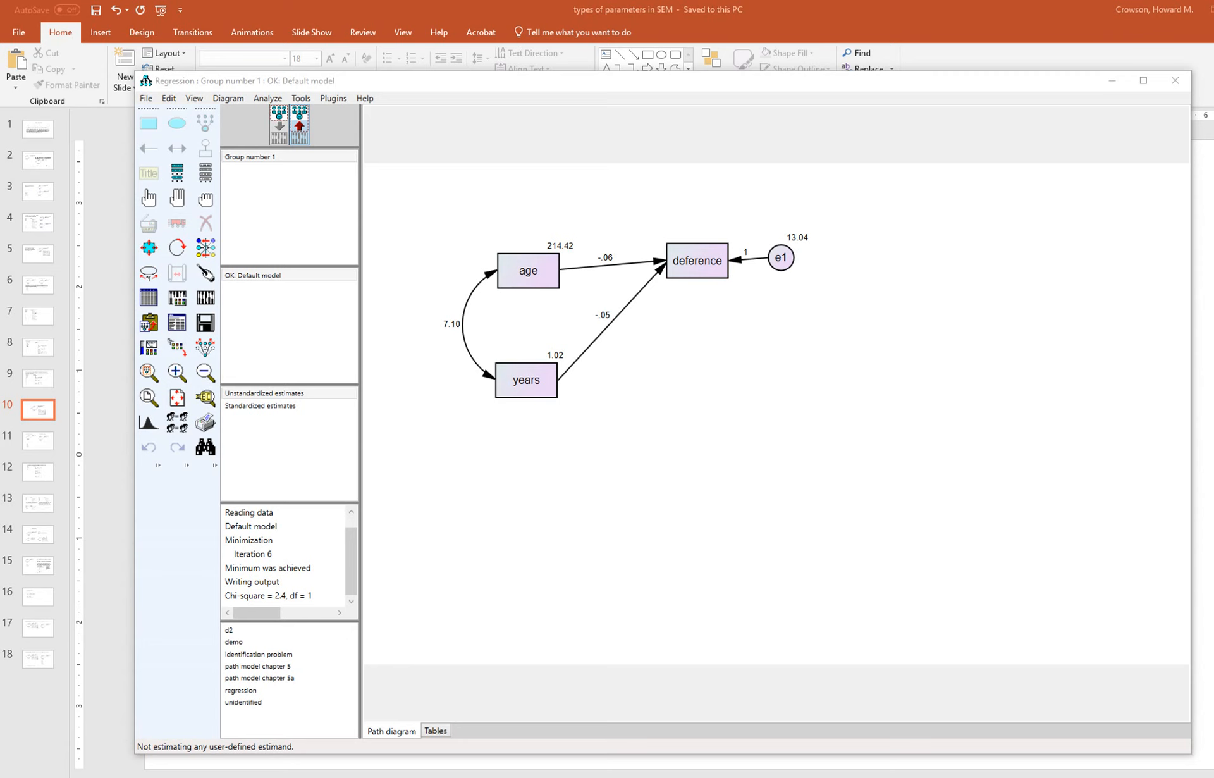
# Switch to the PowerPoint slides and advance past the fit statistics to the slide comparing the three models' residual matrices.
pyautogui.hotkey('alt', 'Tab')
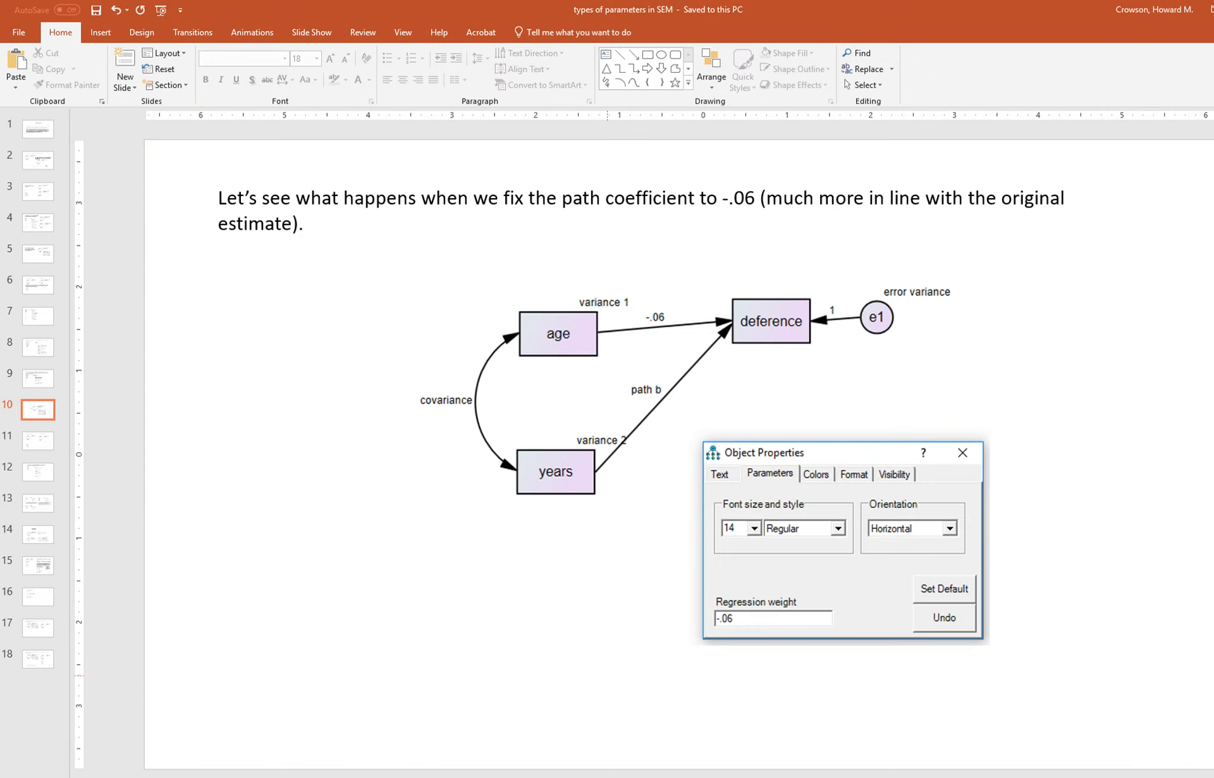
pyautogui.press('pagedown')
pyautogui.press('pagedown')
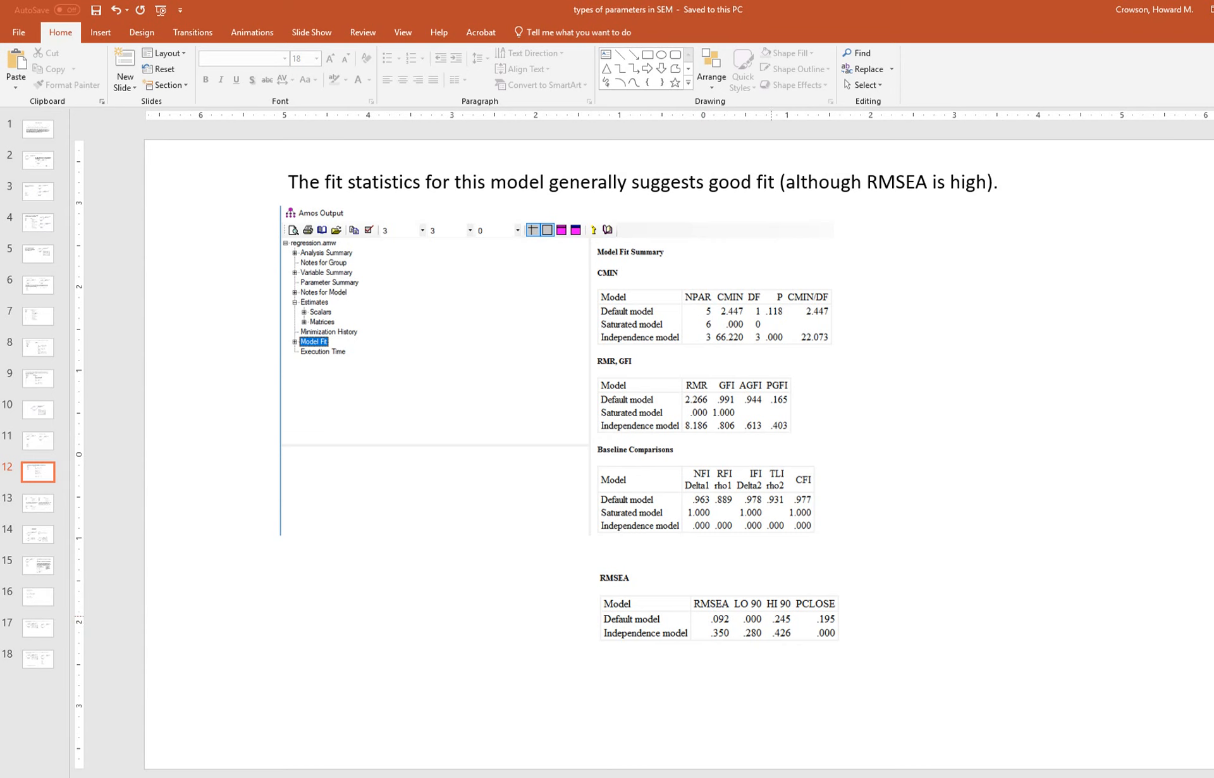
pyautogui.press('pagedown')
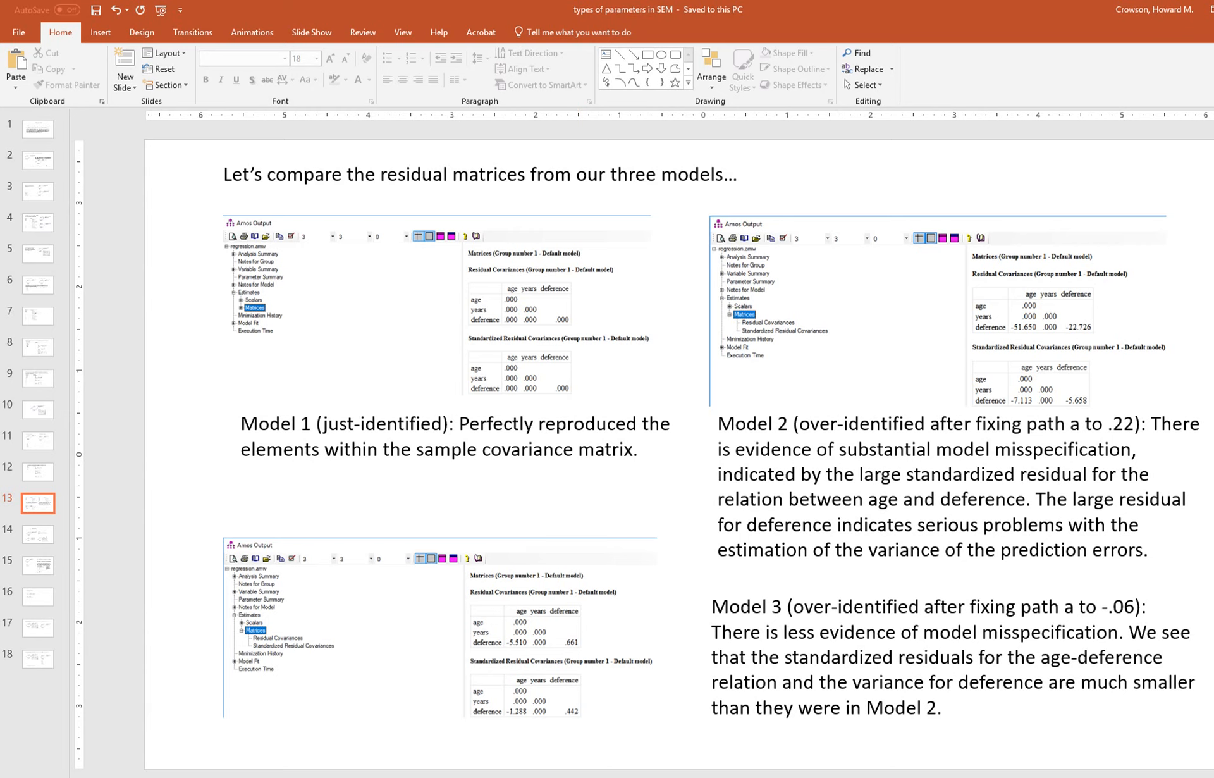
# Return to Amos and open the residual covariance matrices in the text output.
pyautogui.hotkey('alt', 'Tab')
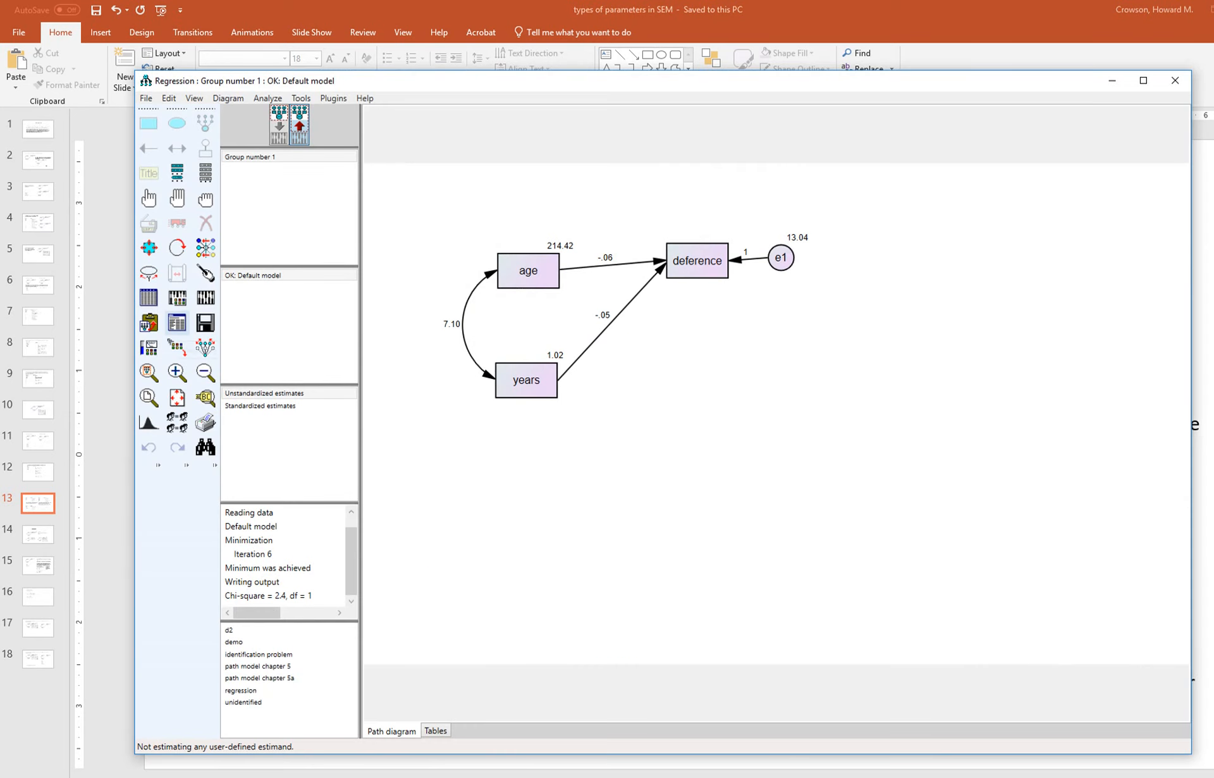
pyautogui.click(177, 322)
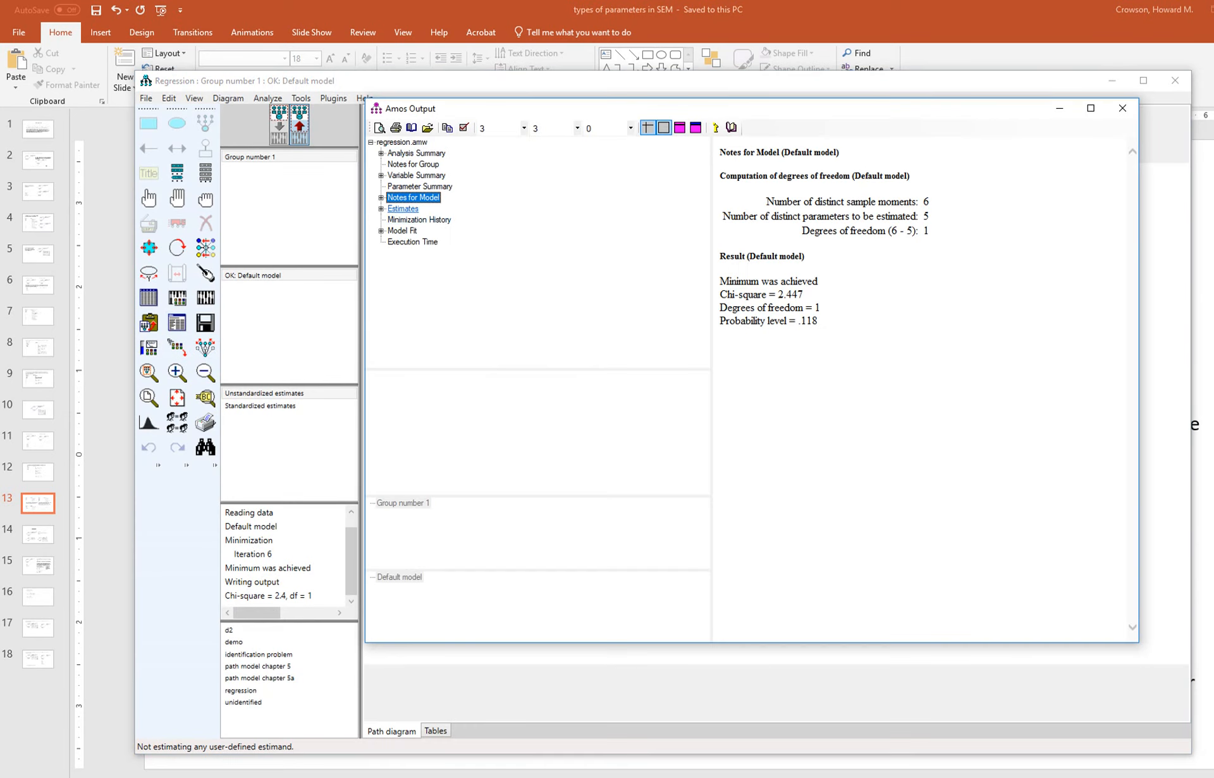
pyautogui.click(402, 208)
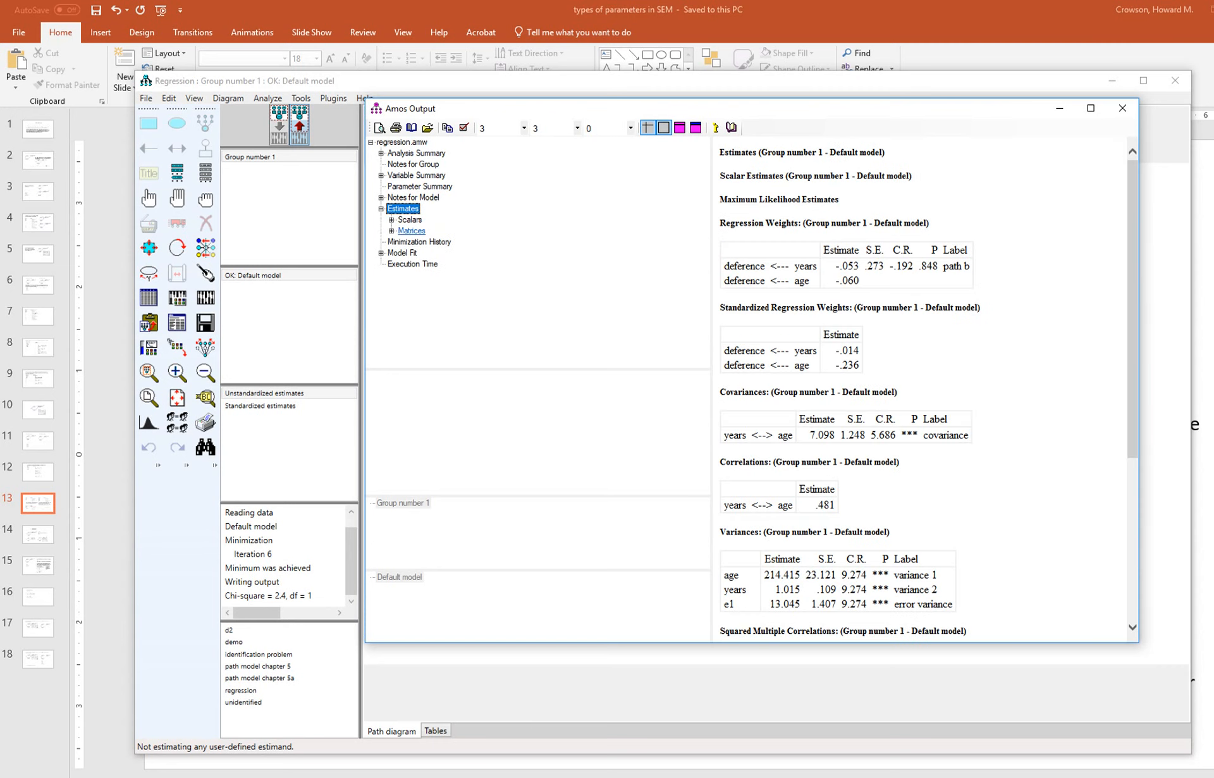
pyautogui.click(412, 231)
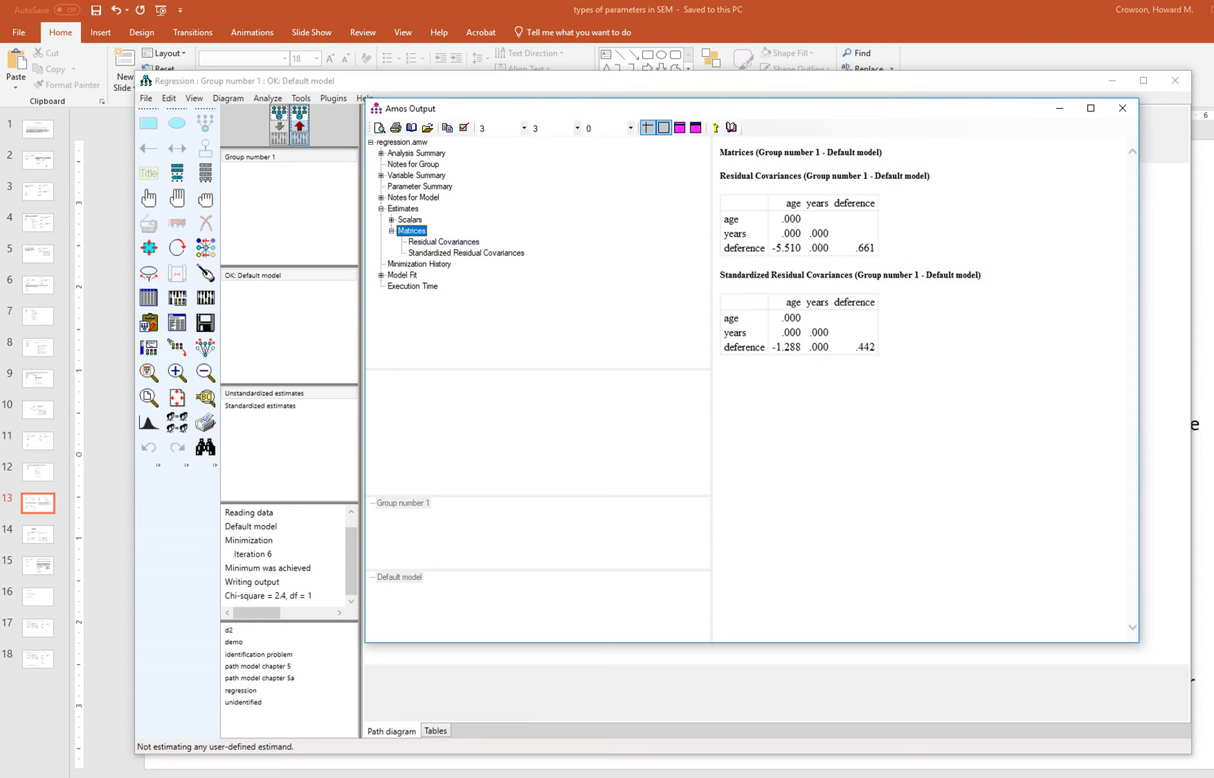
# Check the output options in Analysis Properties and reopen the residual matrices in the text output.
pyautogui.click(177, 297)
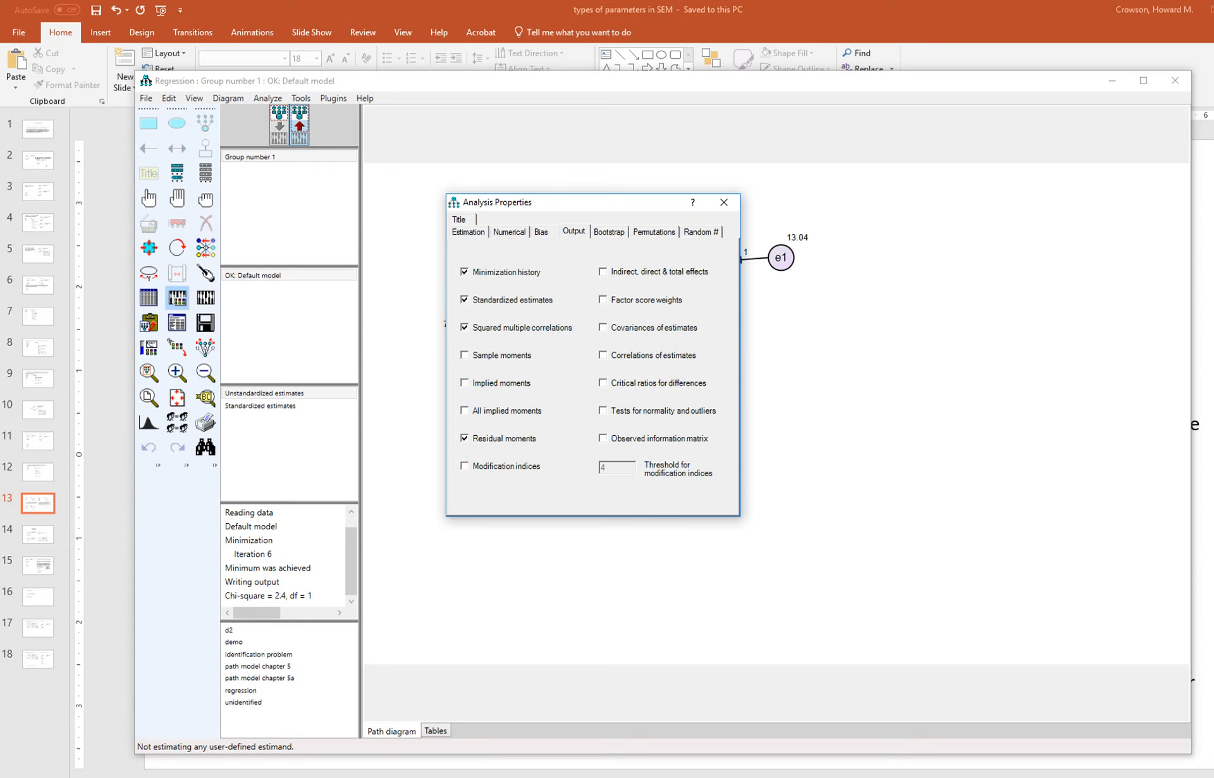
pyautogui.click(724, 202)
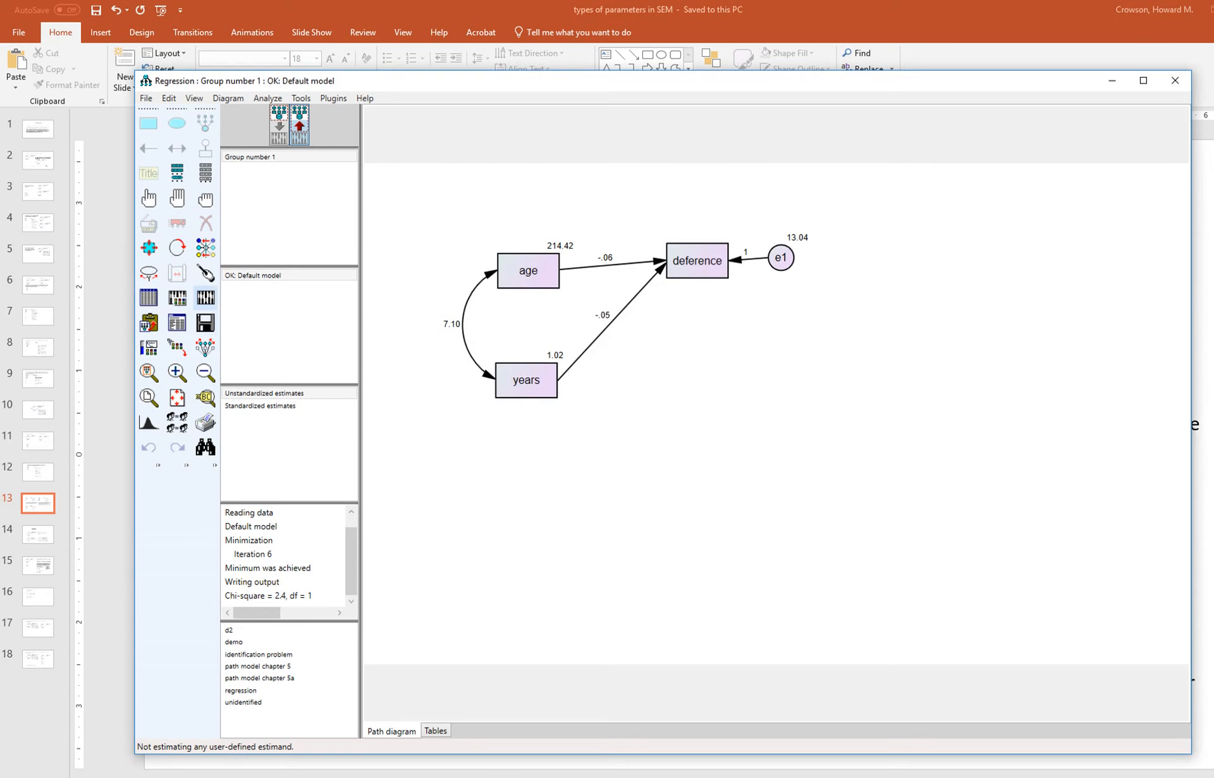
pyautogui.click(177, 323)
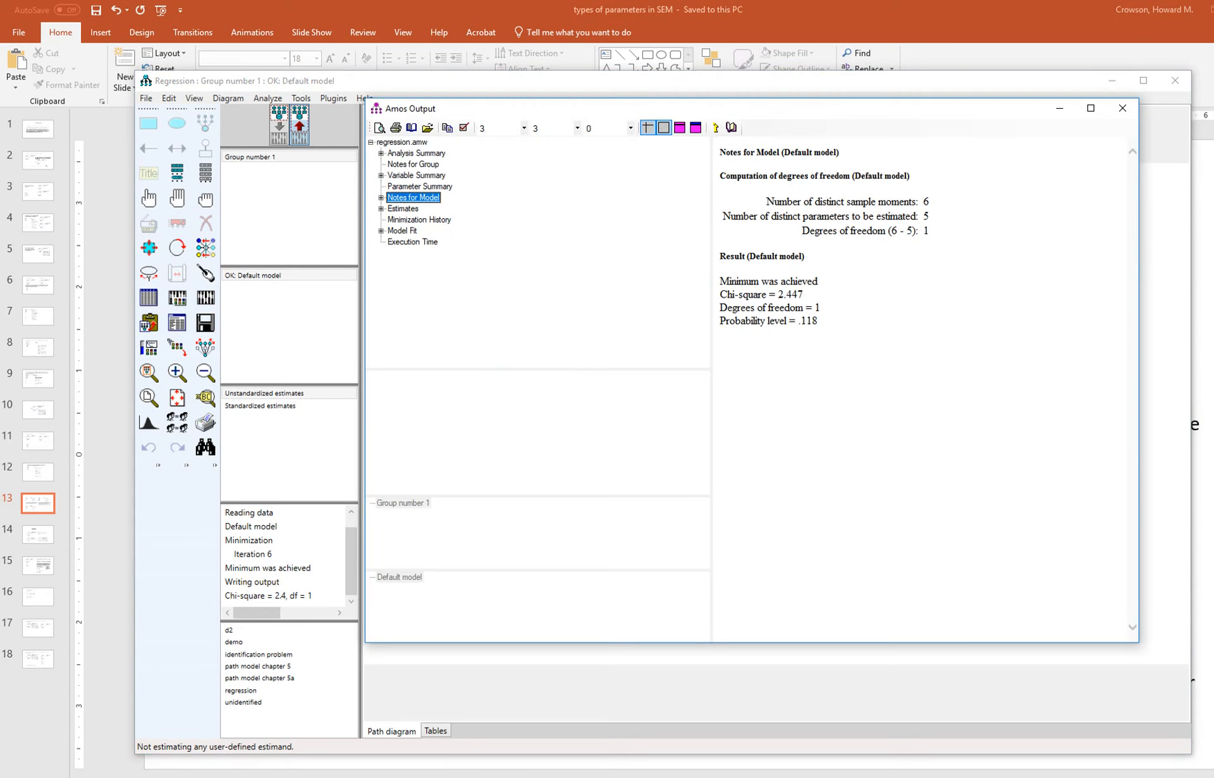
pyautogui.doubleClick(404, 208)
pyautogui.click(412, 231)
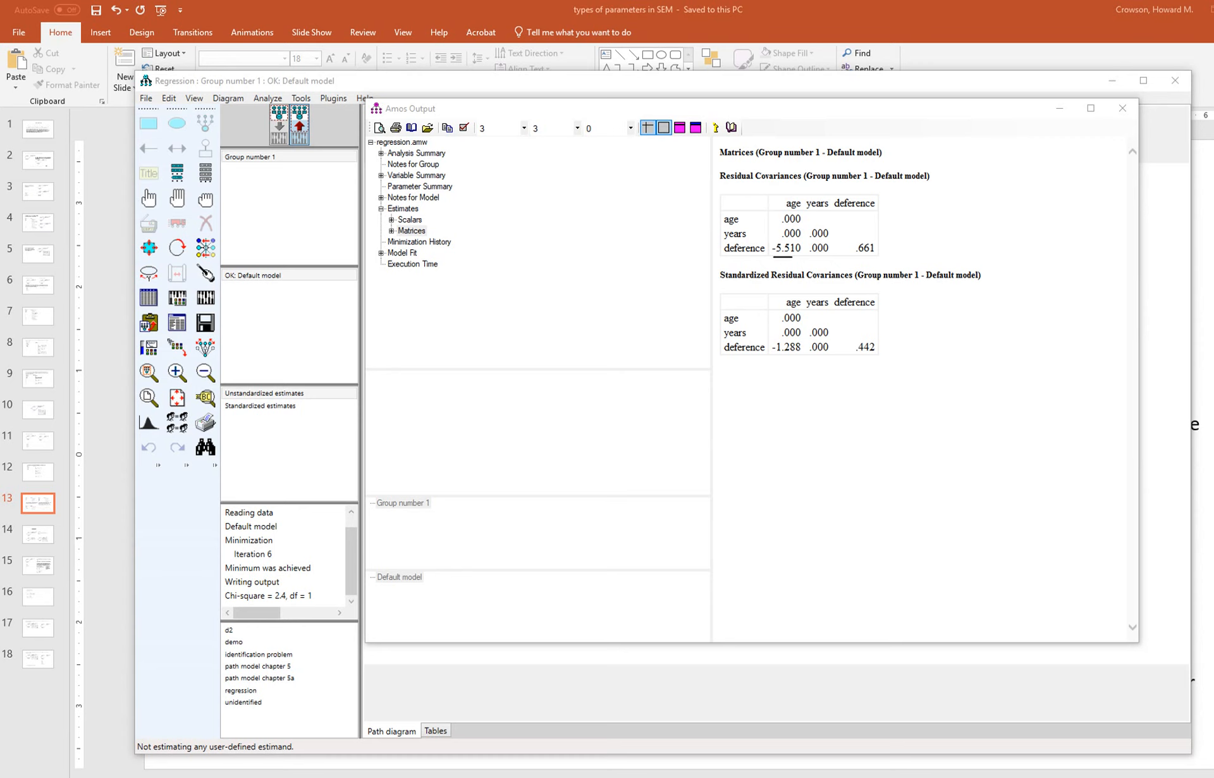
# Examine the age-deference and deference residuals in both residual covariance matrices, marking them with temporary annotations.
pyautogui.moveTo(862, 260); pyautogui.dragTo(882, 259)
pyautogui.moveTo(732, 283); pyautogui.dragTo(802, 285)
pyautogui.moveTo(787, 308); pyautogui.dragTo(808, 306)
pyautogui.moveTo(853, 356)
pyautogui.mouseDown()
pyautogui.moveTo(870, 358)
pyautogui.moveTo(881, 336)
pyautogui.moveTo(851, 353)
pyautogui.mouseUp()
pyautogui.moveTo(857, 256)
pyautogui.mouseDown()
pyautogui.moveTo(875, 233)
pyautogui.moveTo(854, 260)
pyautogui.mouseUp()
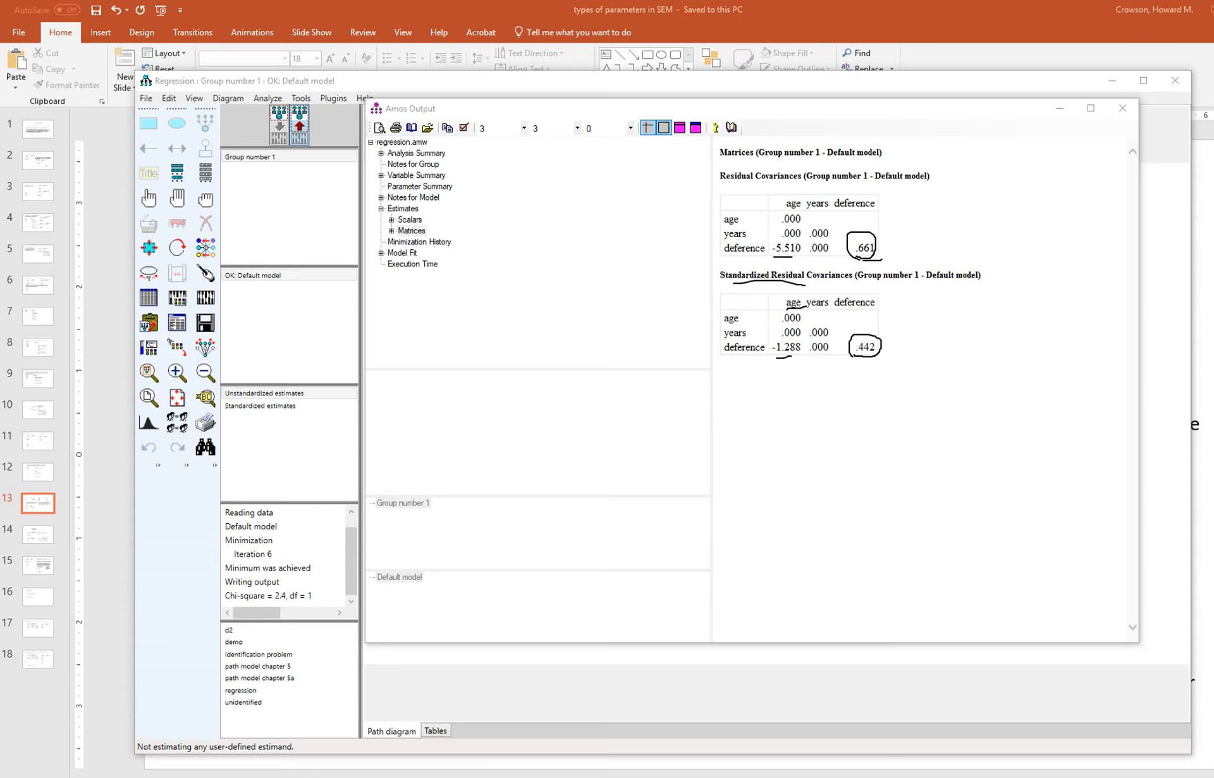
pyautogui.press('Escape')
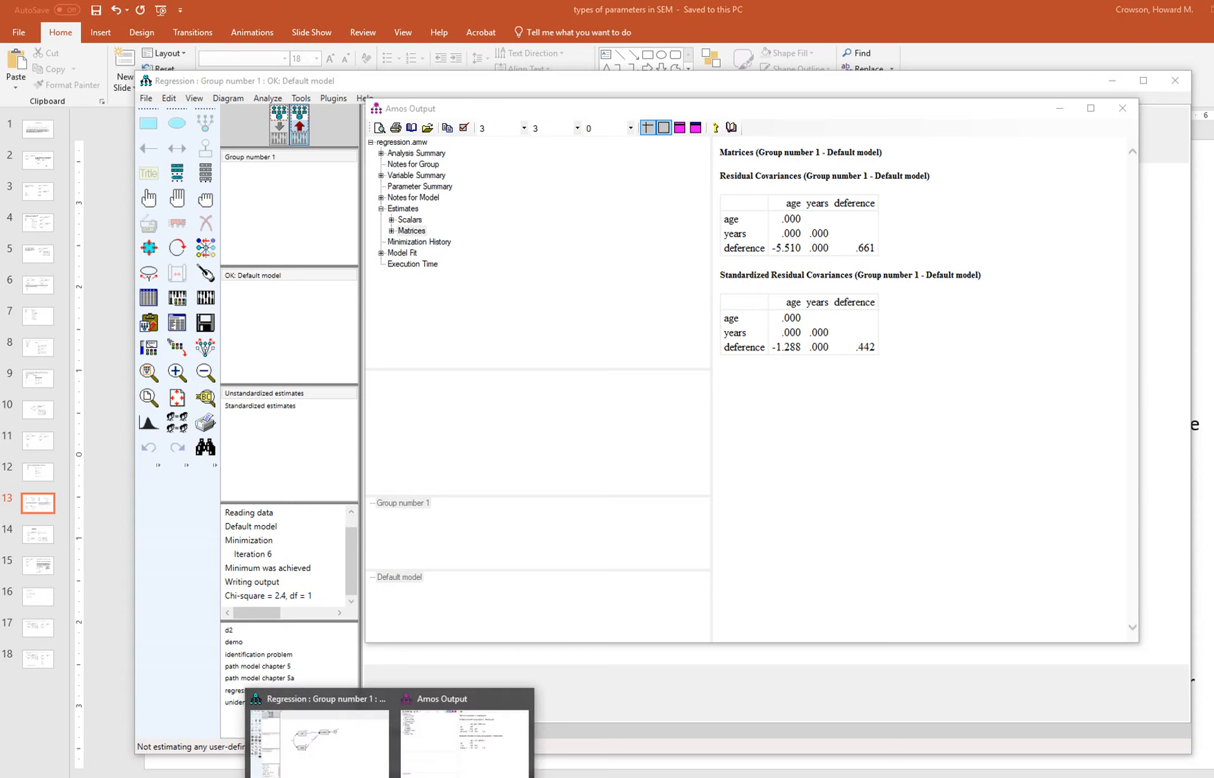
# Return to the input path diagram and replace the fixed age-to-deference weight with the label "path a".
pyautogui.click(310, 736)
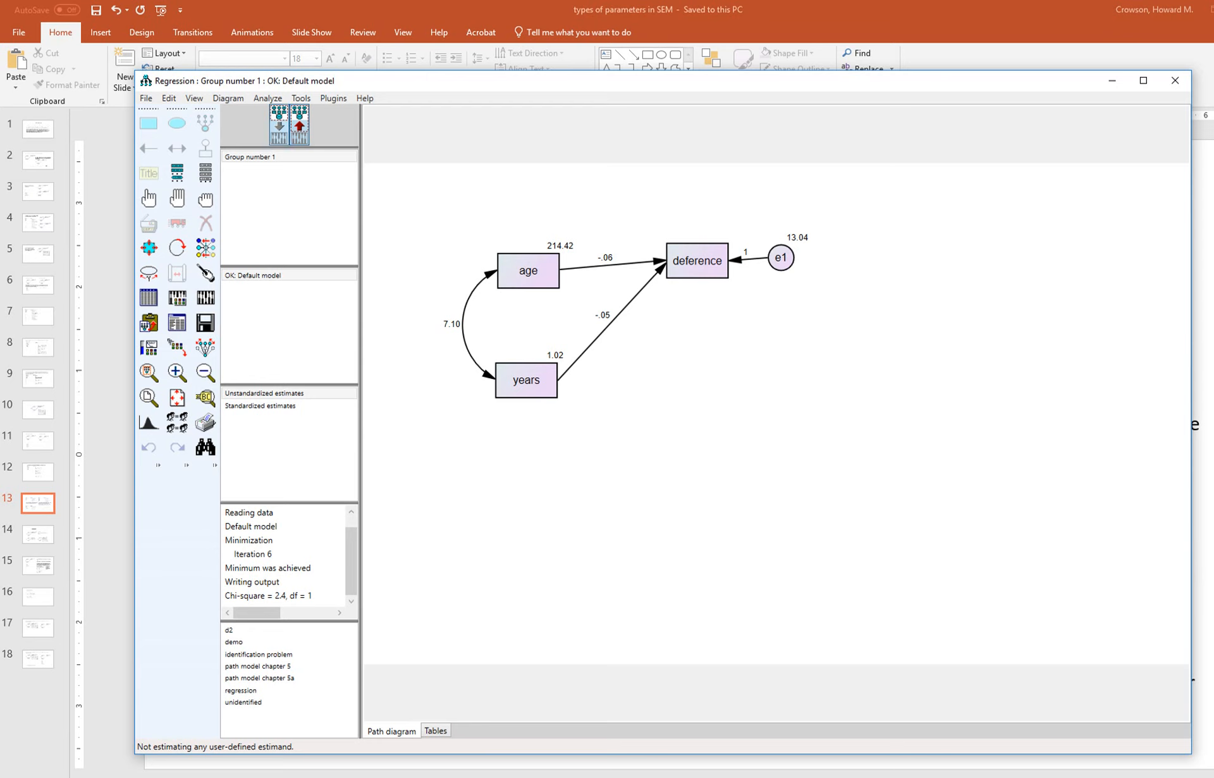
pyautogui.click(279, 125)
pyautogui.rightClick(671, 259)
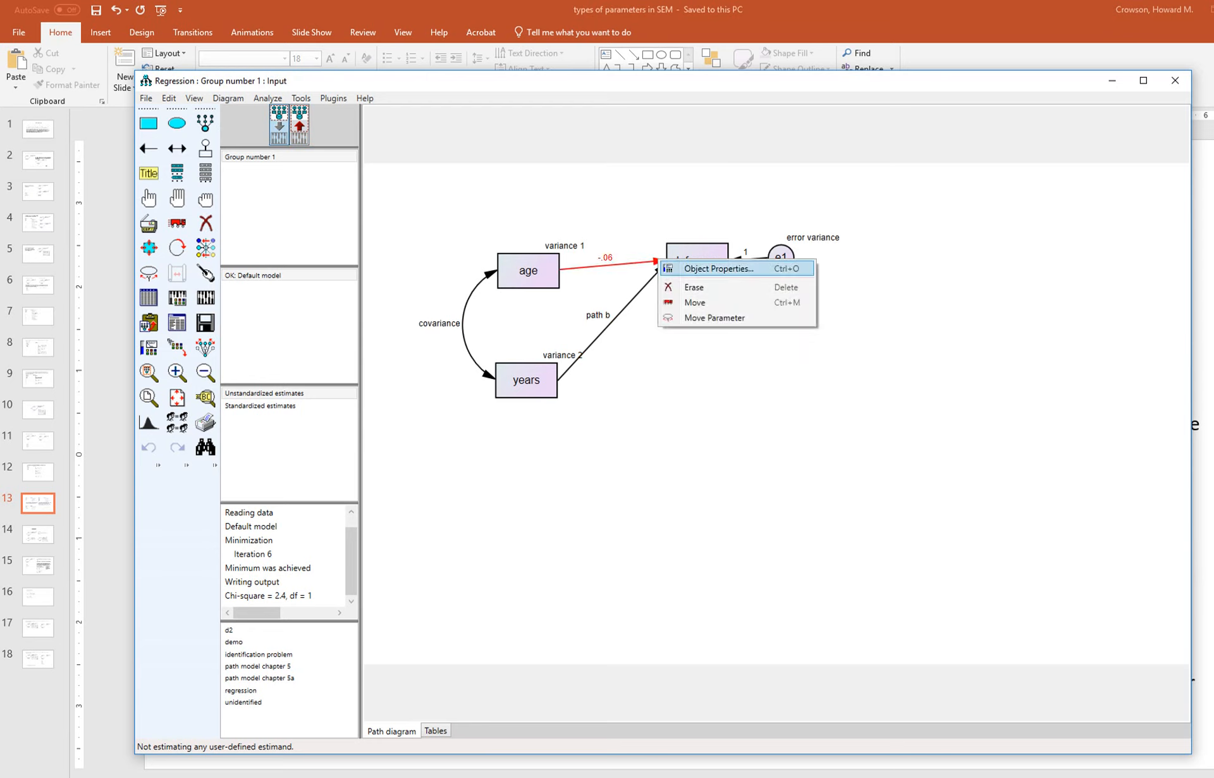
pyautogui.click(708, 266)
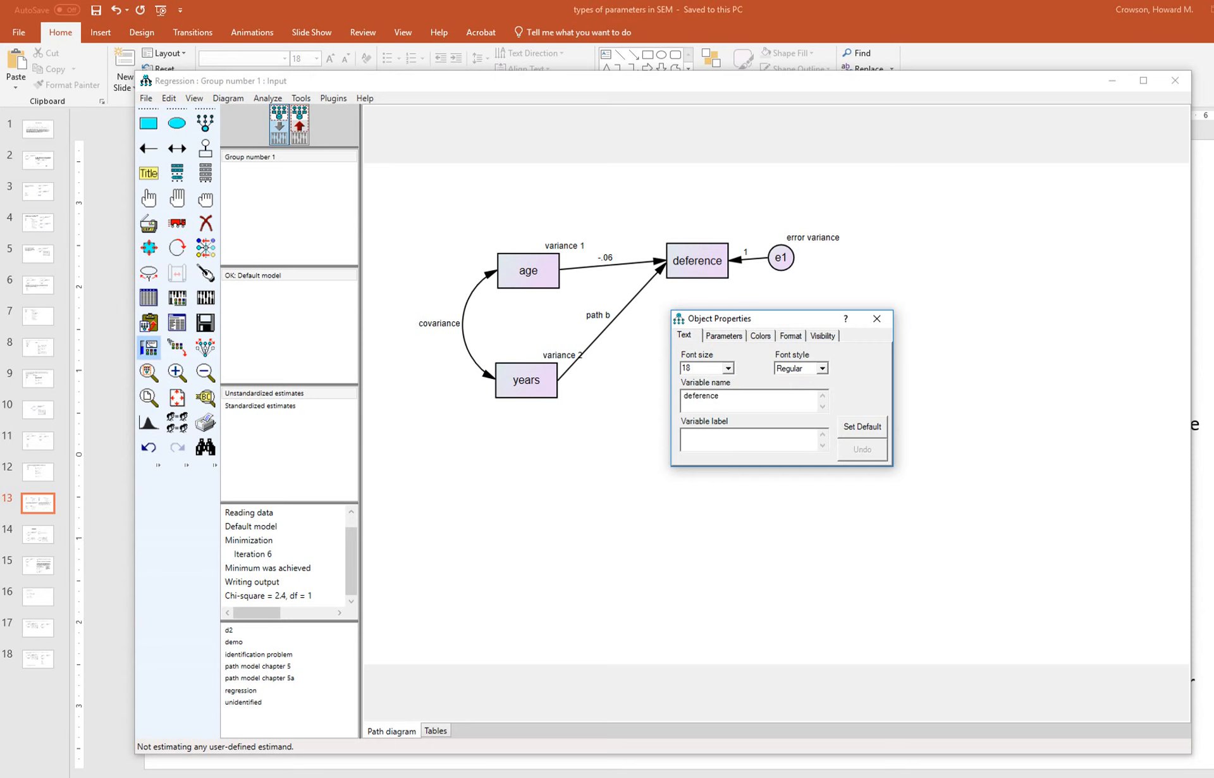
pyautogui.click(724, 335)
pyautogui.click(614, 264)
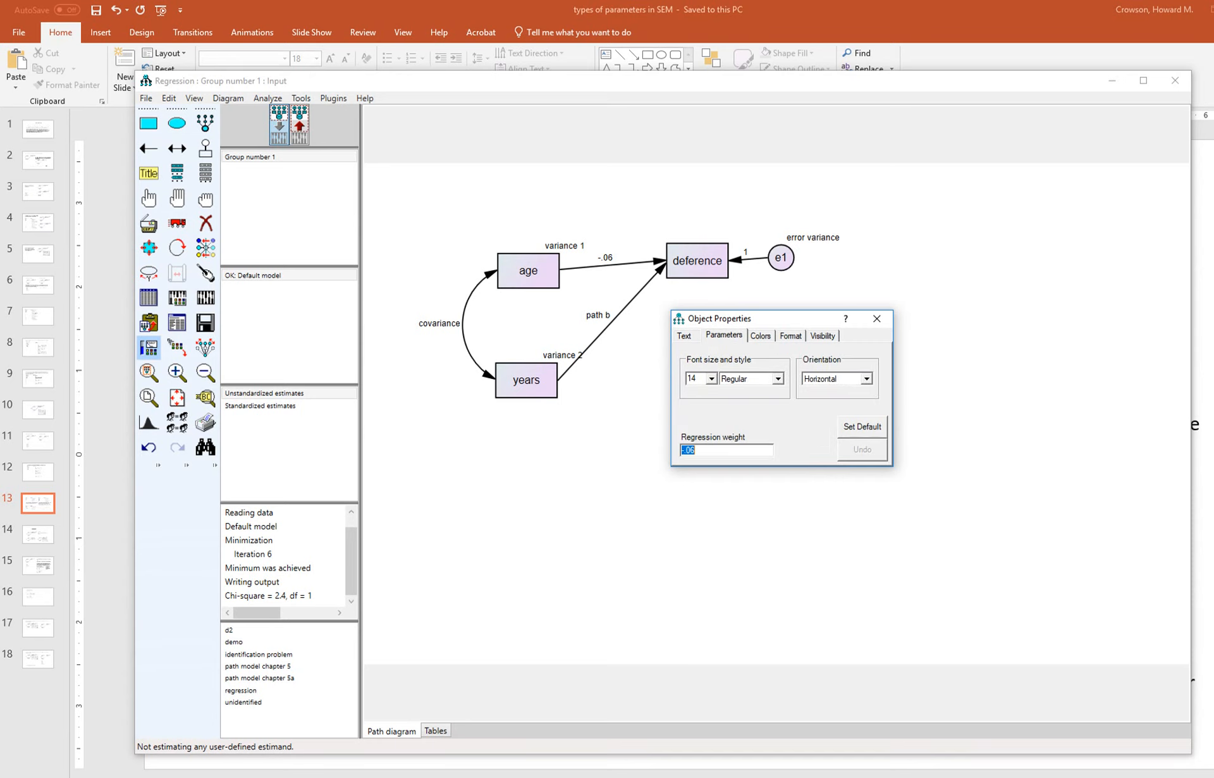
pyautogui.press('Delete')
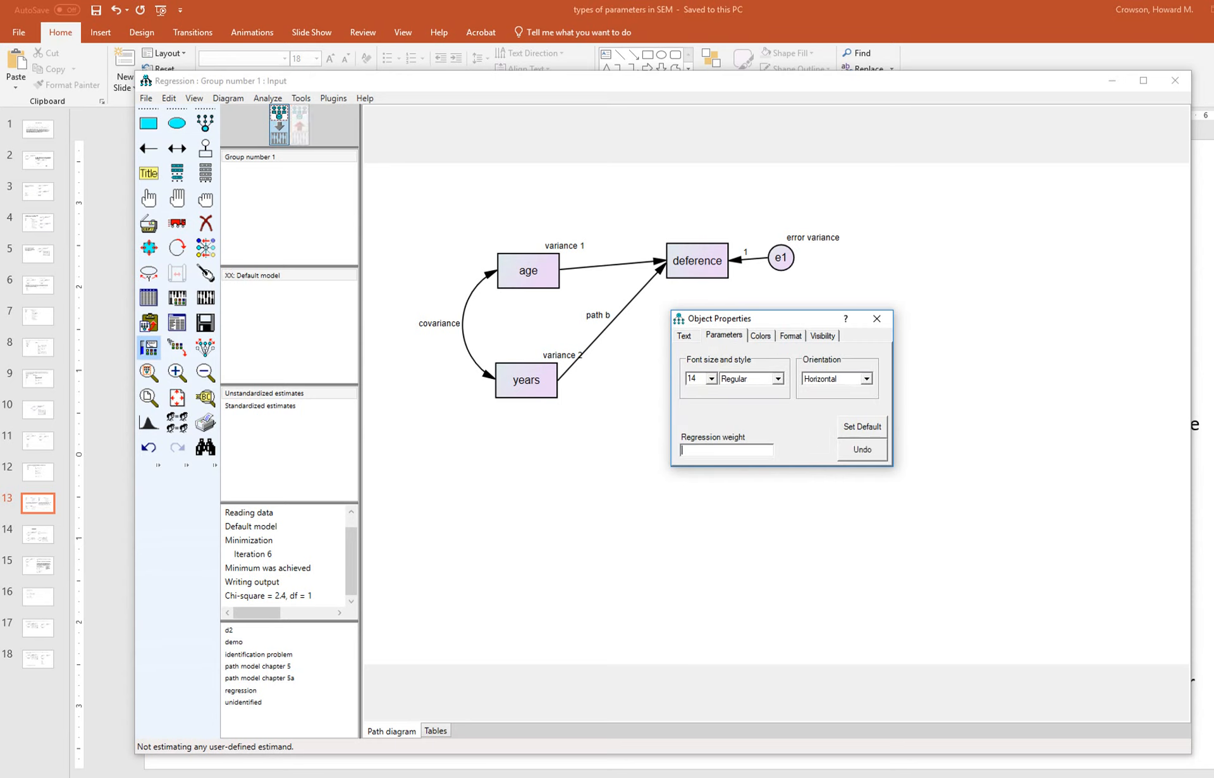
pyautogui.write('path a')
pyautogui.click(877, 318)
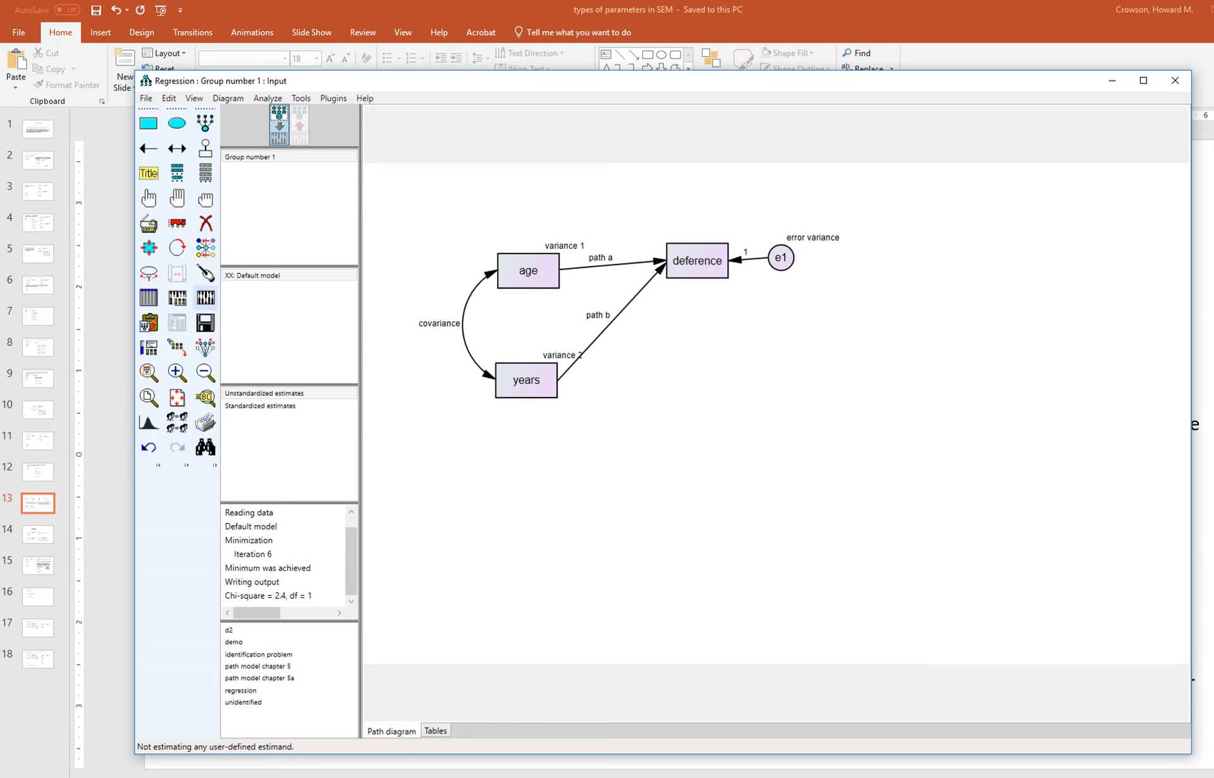
# Recalculate the estimates with path a freed and view the output diagram and the residual covariance matrices.
pyautogui.click(205, 297)
pyautogui.click(300, 125)
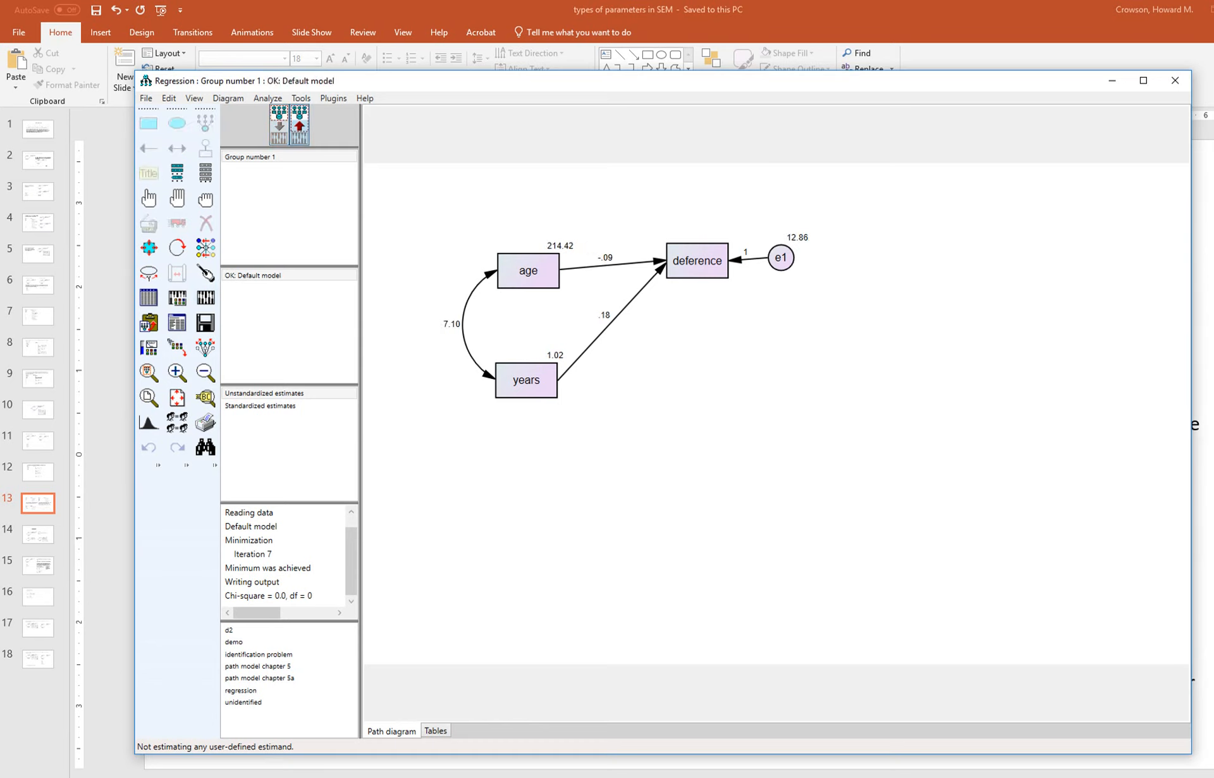
pyautogui.click(177, 322)
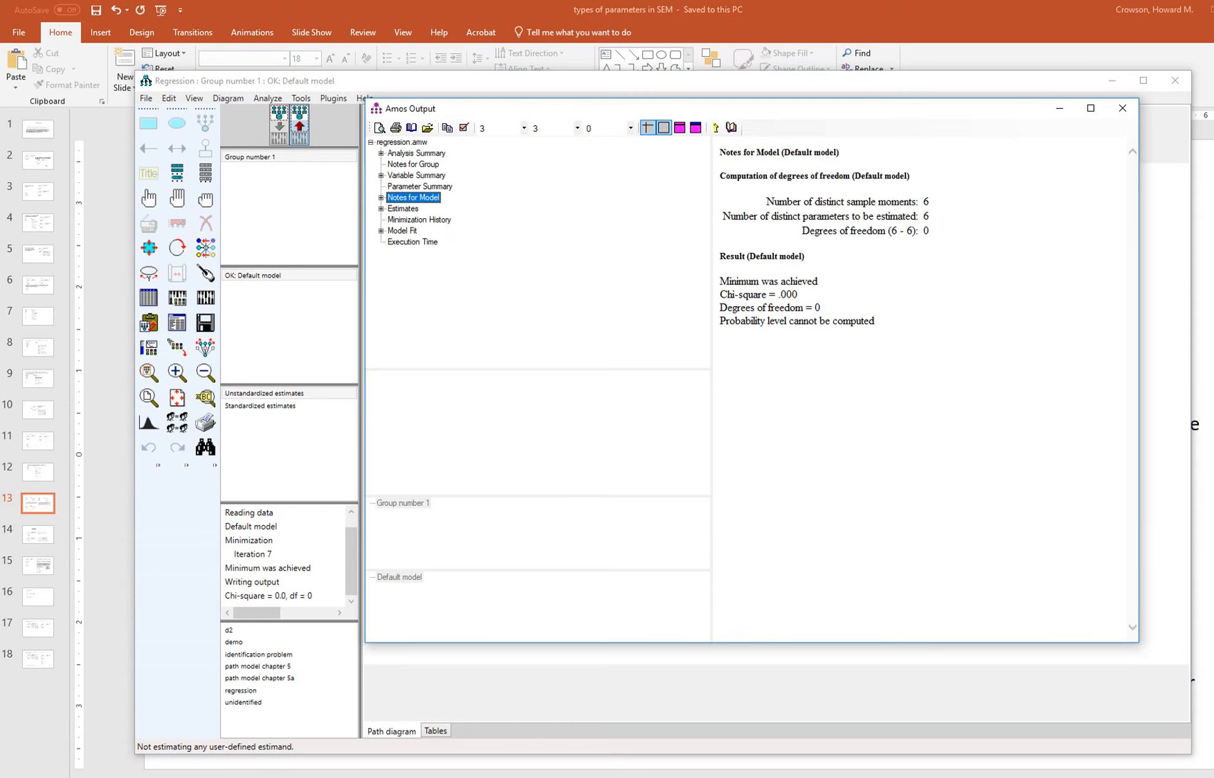
pyautogui.click(403, 209)
pyautogui.click(411, 230)
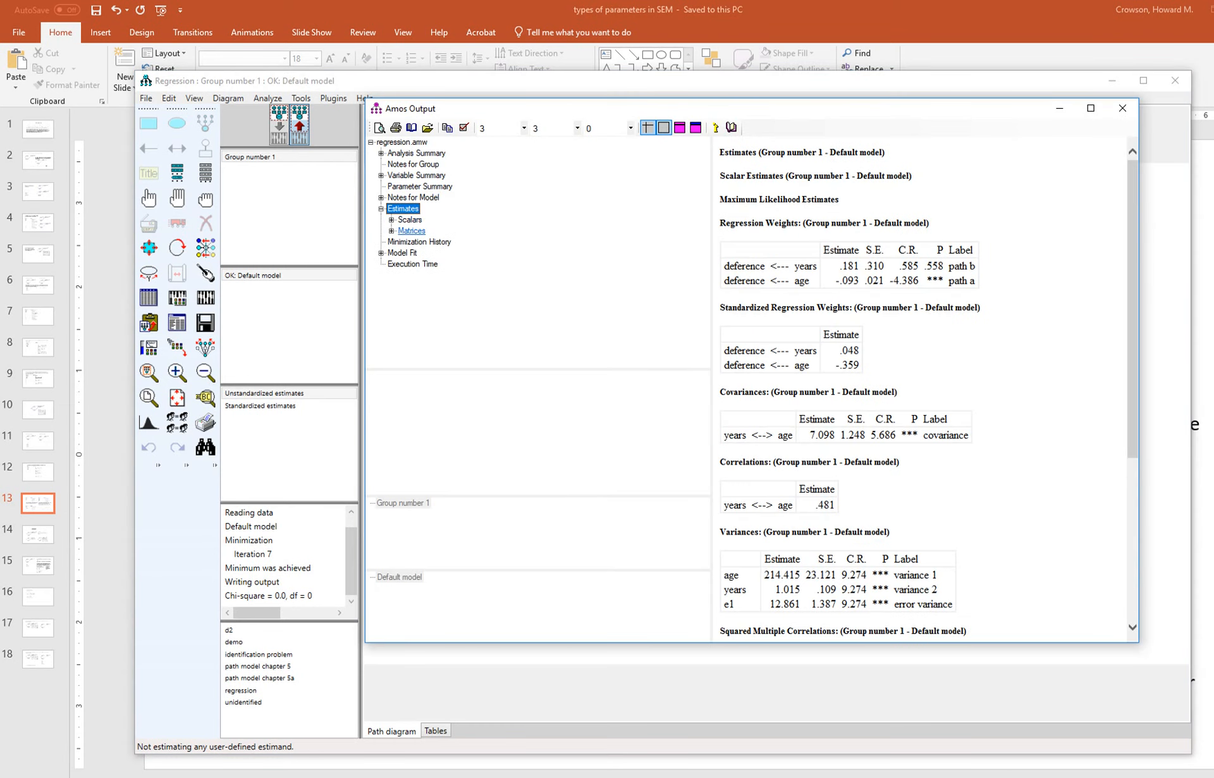
pyautogui.hotkey('alt', 'Tab')
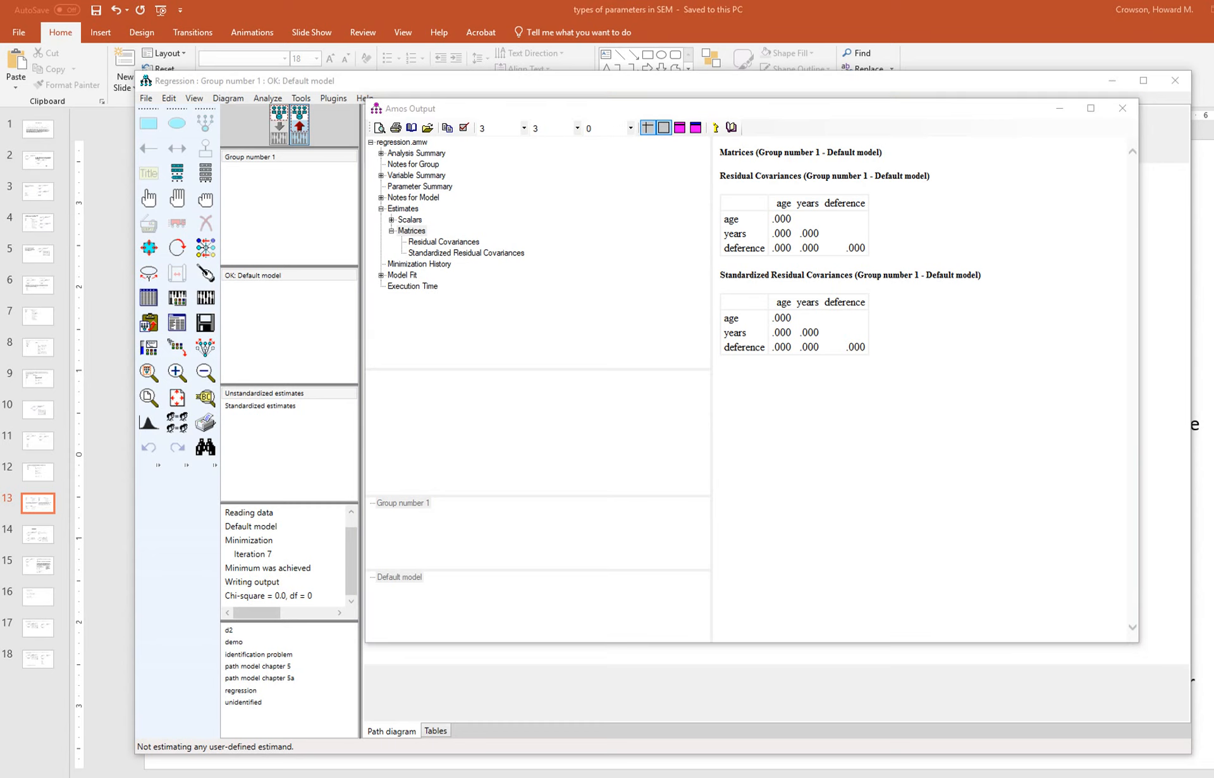
# Examine the residual covariances and the chi-square result of the freed model, marking them with temporary annotations.
pyautogui.moveTo(766, 207)
pyautogui.mouseDown()
pyautogui.moveTo(773, 246)
pyautogui.moveTo(875, 256)
pyautogui.moveTo(727, 203)
pyautogui.mouseUp()
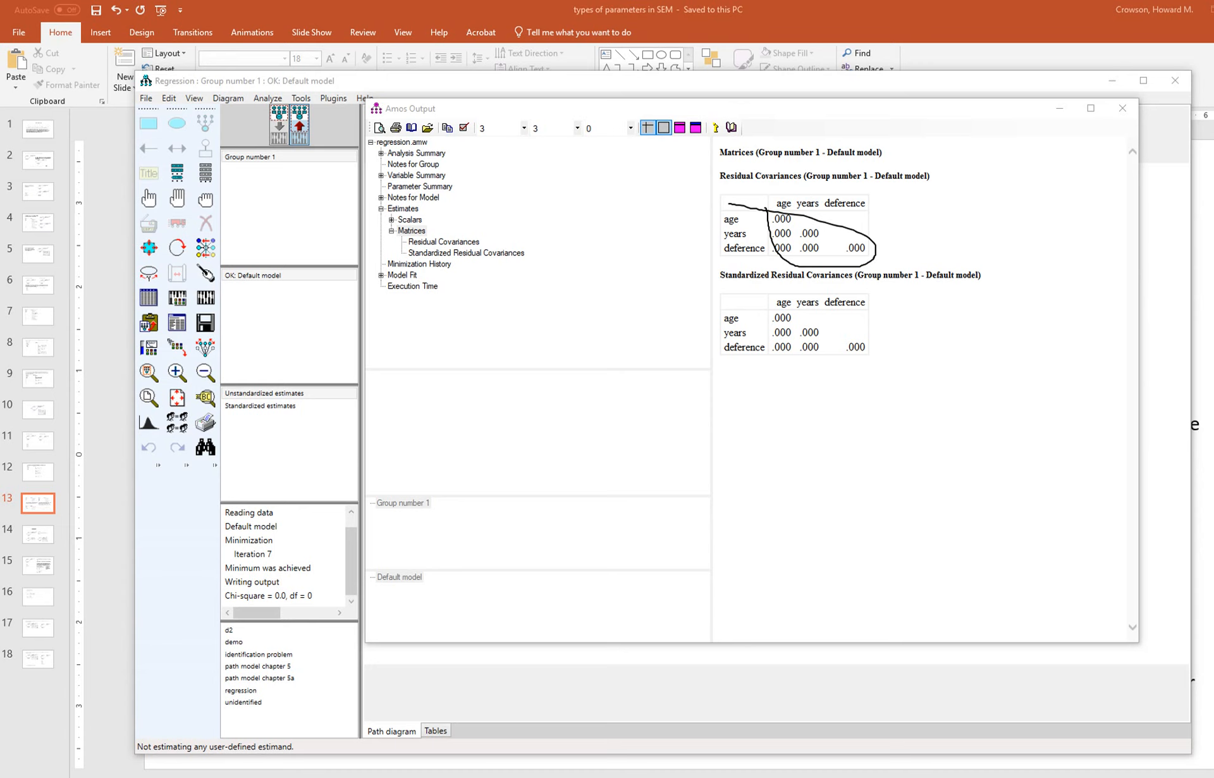
pyautogui.moveTo(293, 603); pyautogui.dragTo(311, 598)
pyautogui.press('e')
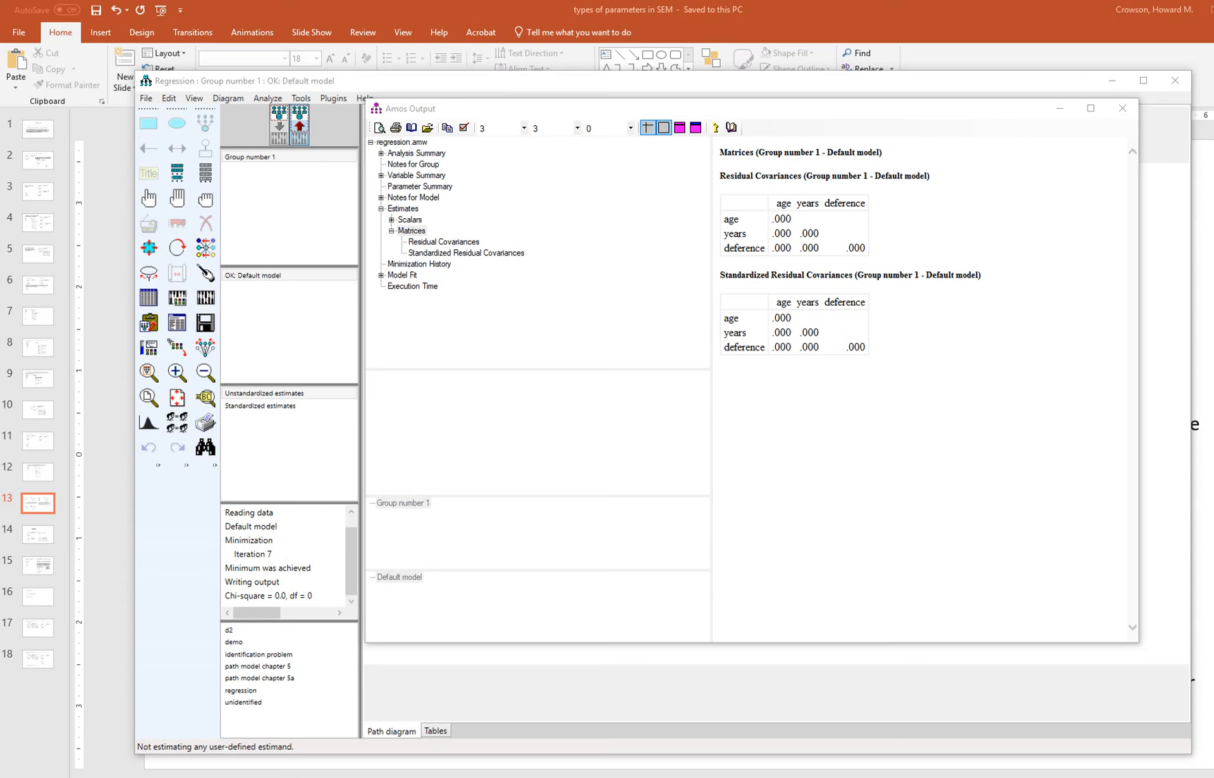
# Close the text output, return to the input path diagram and fix the age-to-deference regression weight at .22.
pyautogui.click(1122, 108)
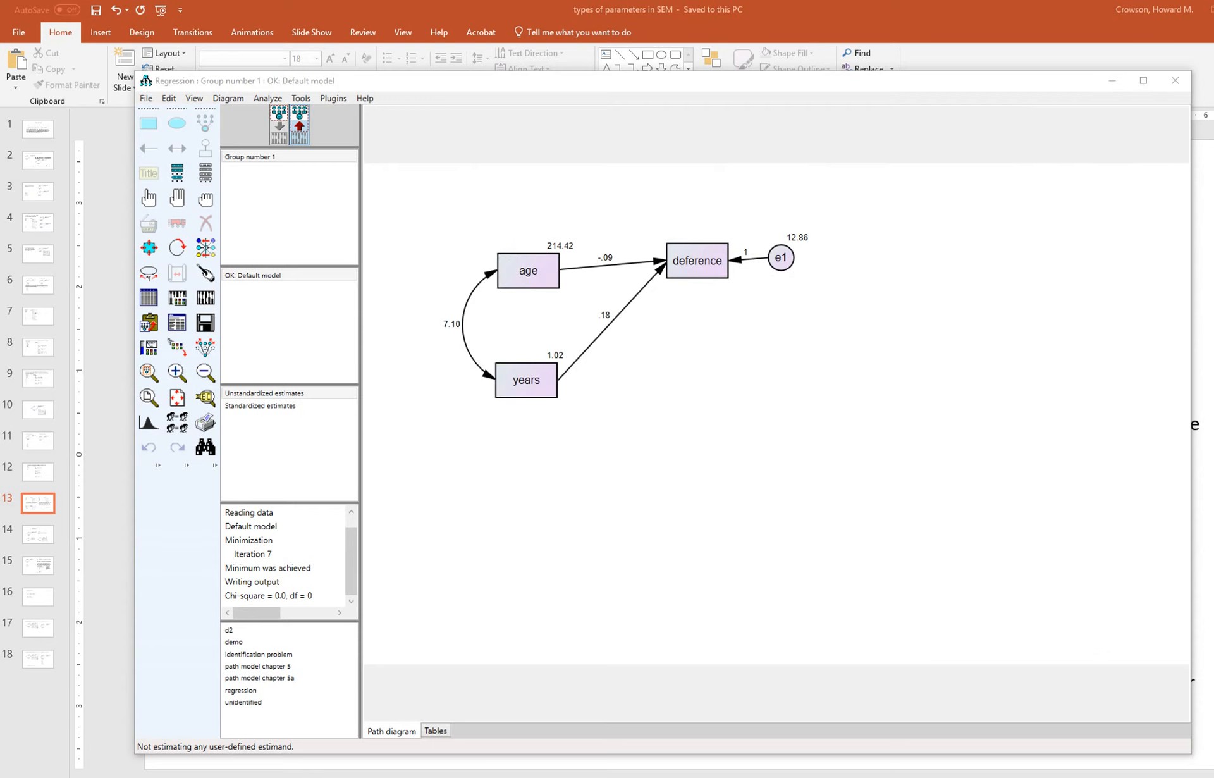
pyautogui.click(279, 125)
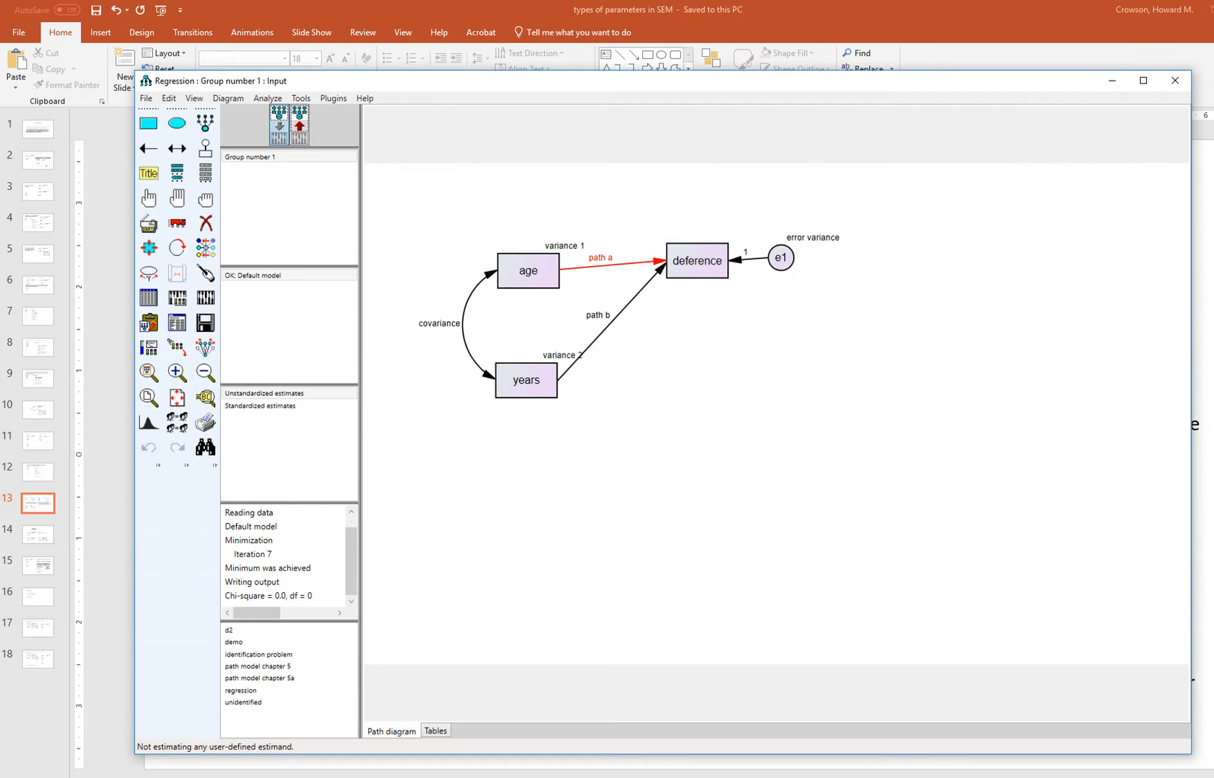
pyautogui.rightClick(658, 260)
pyautogui.click(696, 268)
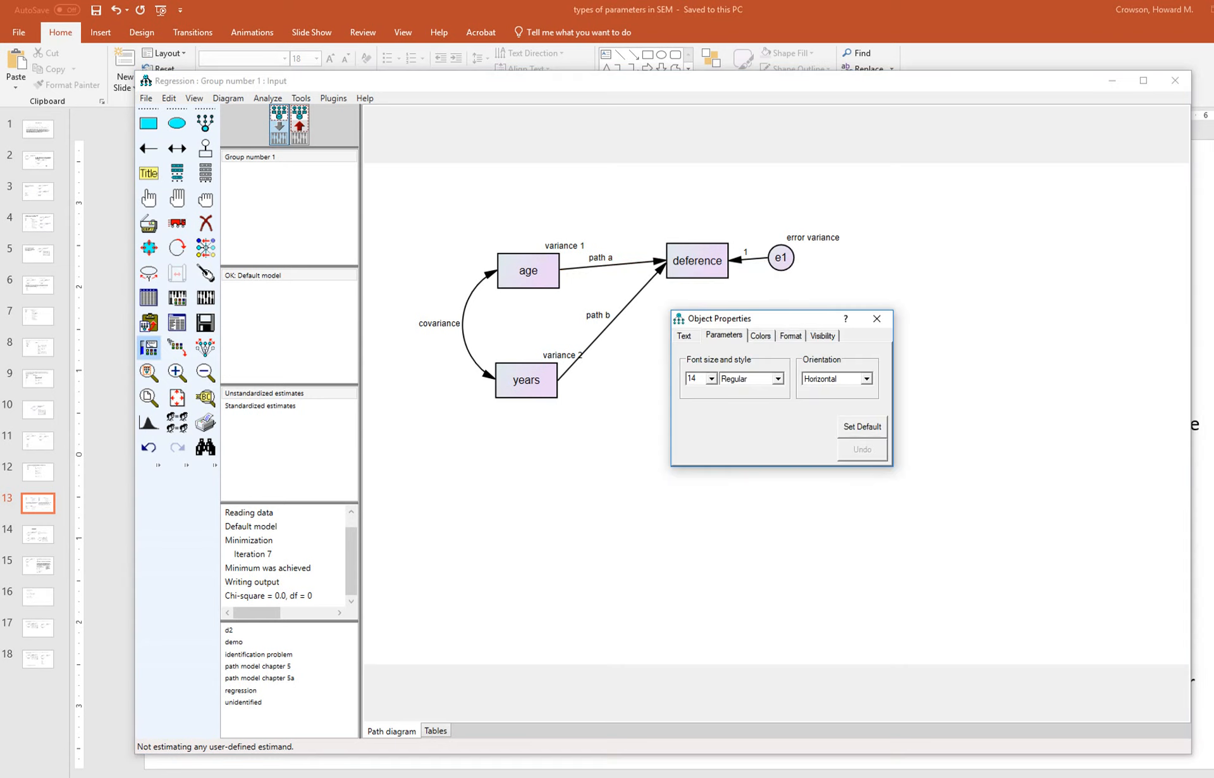
pyautogui.click(613, 263)
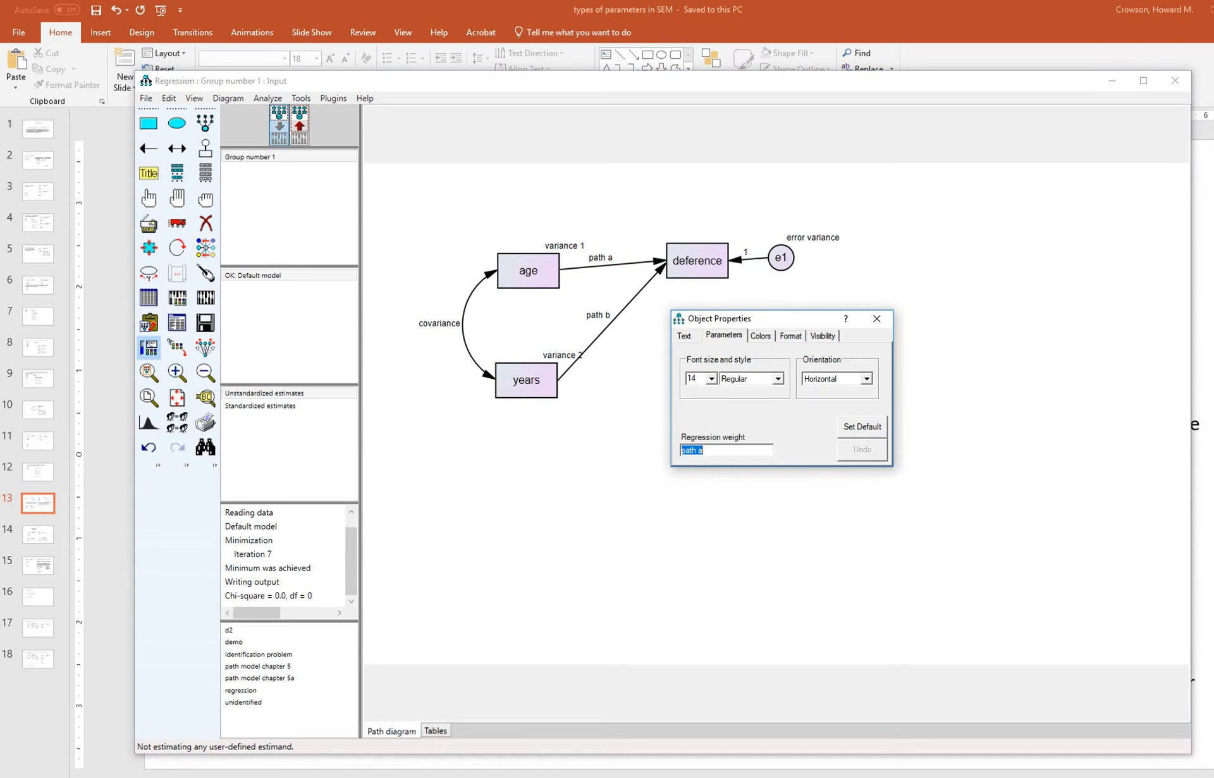
pyautogui.write('.22')
pyautogui.click(876, 318)
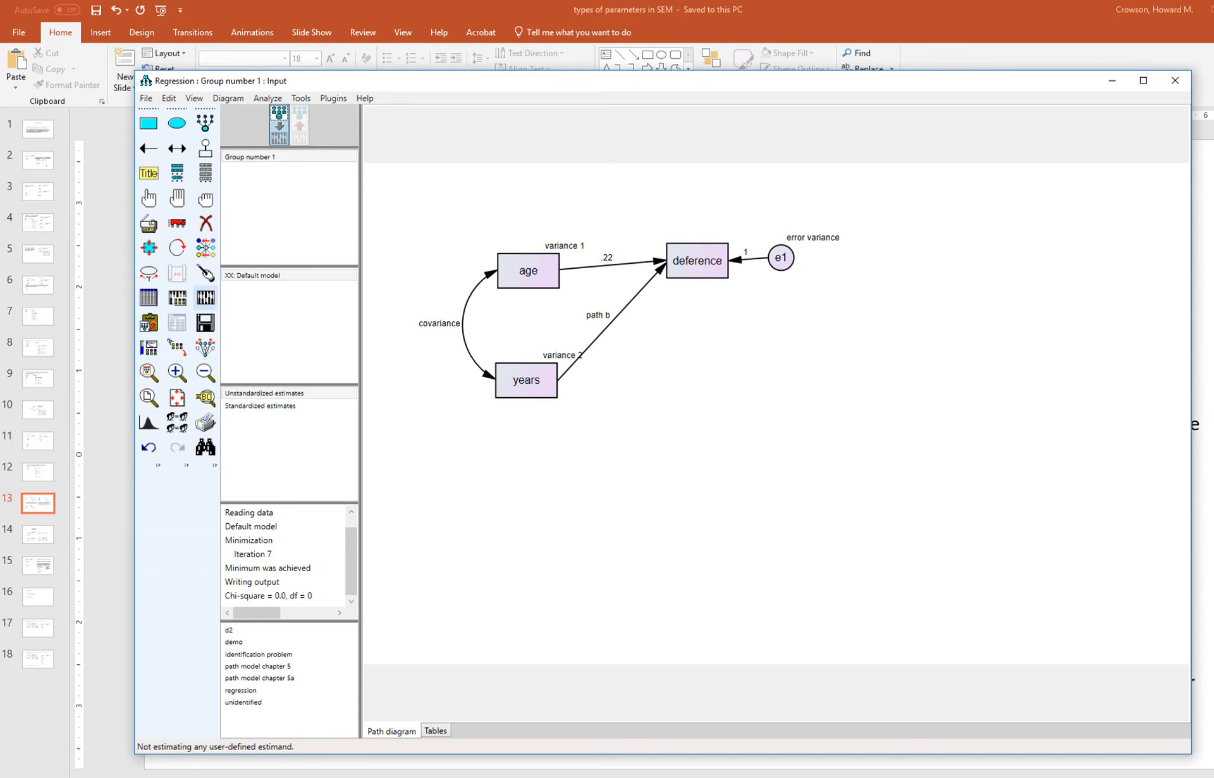
# Recalculate the estimates with the age-to-deference path fixed and open the residual covariance matrices in the text output.
pyautogui.click(205, 297)
pyautogui.click(177, 322)
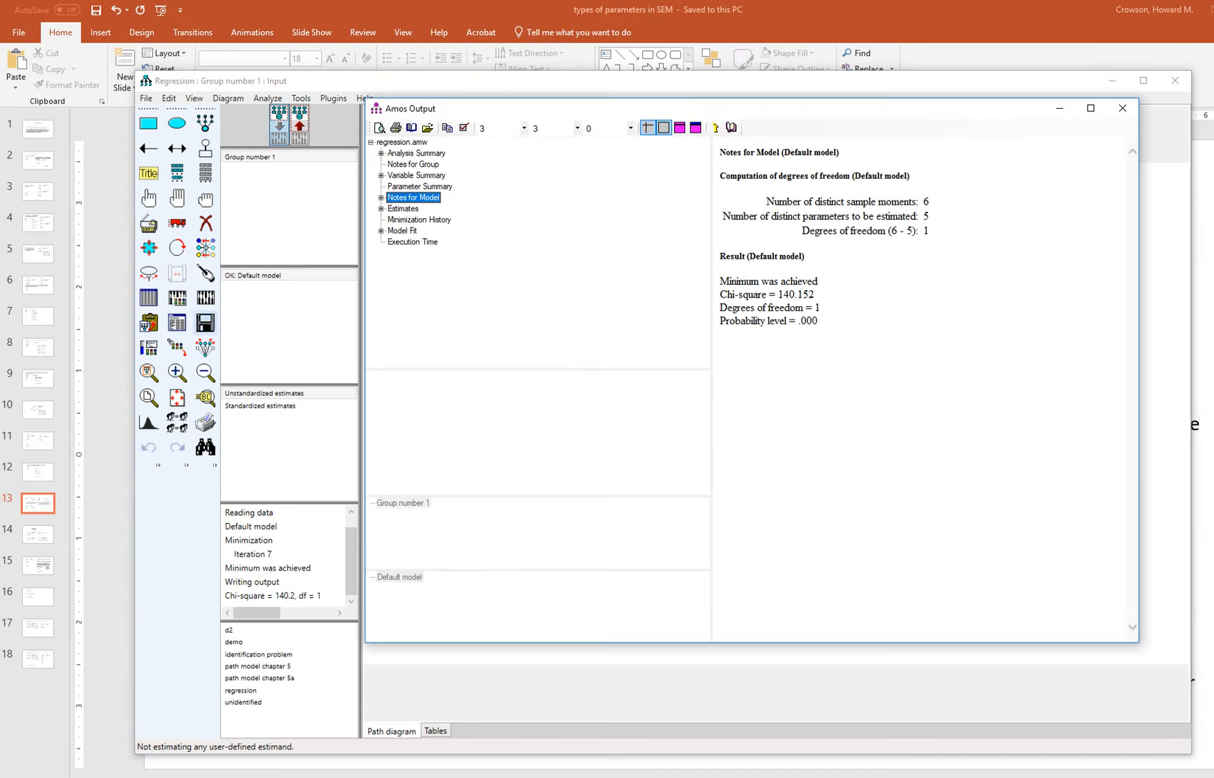
pyautogui.click(403, 208)
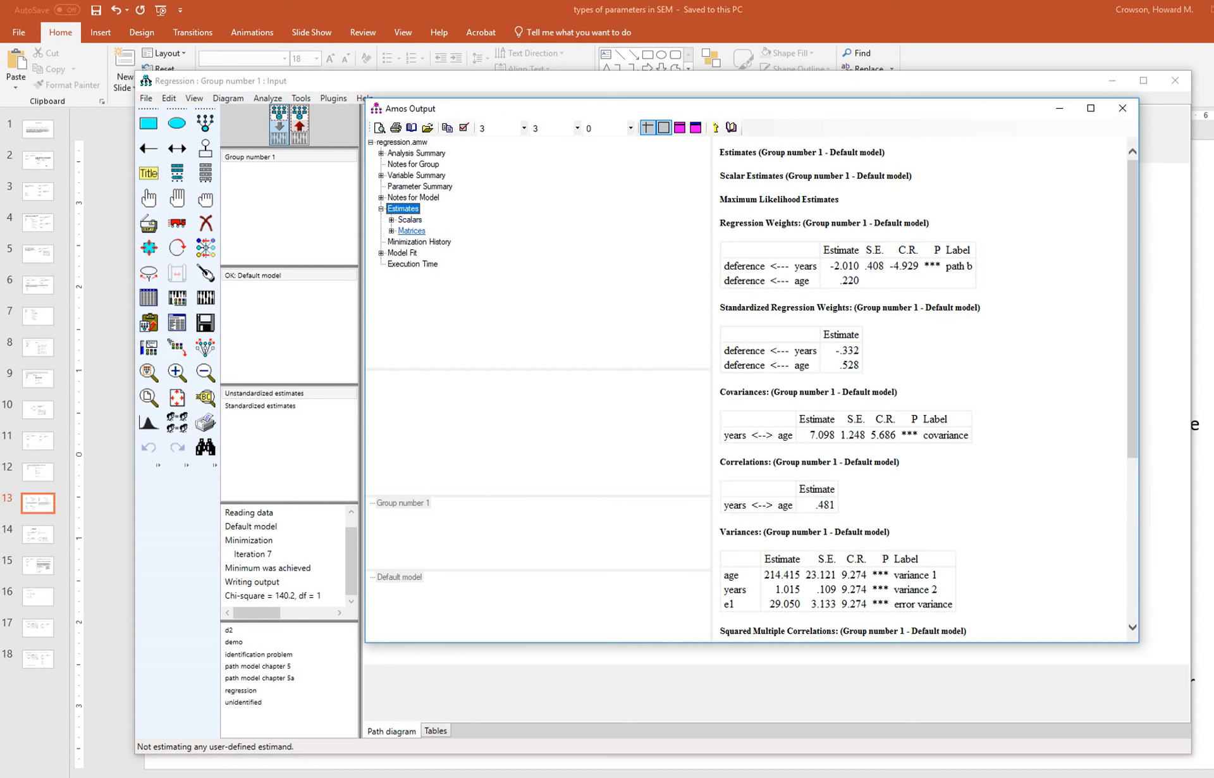
pyautogui.click(411, 230)
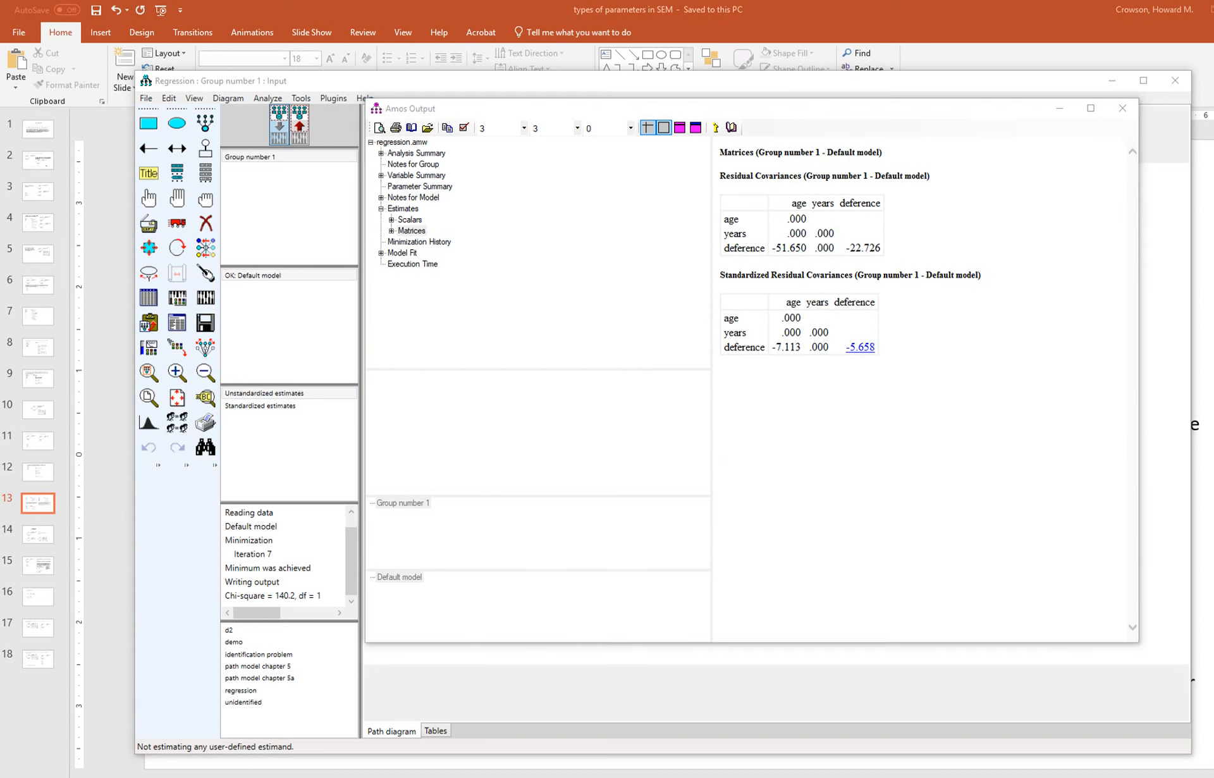
# Examine the age-deference and deference residuals of the fixed-path model in both matrices, marking them temporarily.
pyautogui.moveTo(786, 256); pyautogui.dragTo(876, 256)
pyautogui.moveTo(772, 356)
pyautogui.mouseDown()
pyautogui.moveTo(813, 351)
pyautogui.moveTo(748, 333)
pyautogui.moveTo(759, 353)
pyautogui.mouseUp()
pyautogui.moveTo(865, 325)
pyautogui.mouseDown()
pyautogui.moveTo(871, 359)
pyautogui.moveTo(873, 330)
pyautogui.mouseUp()
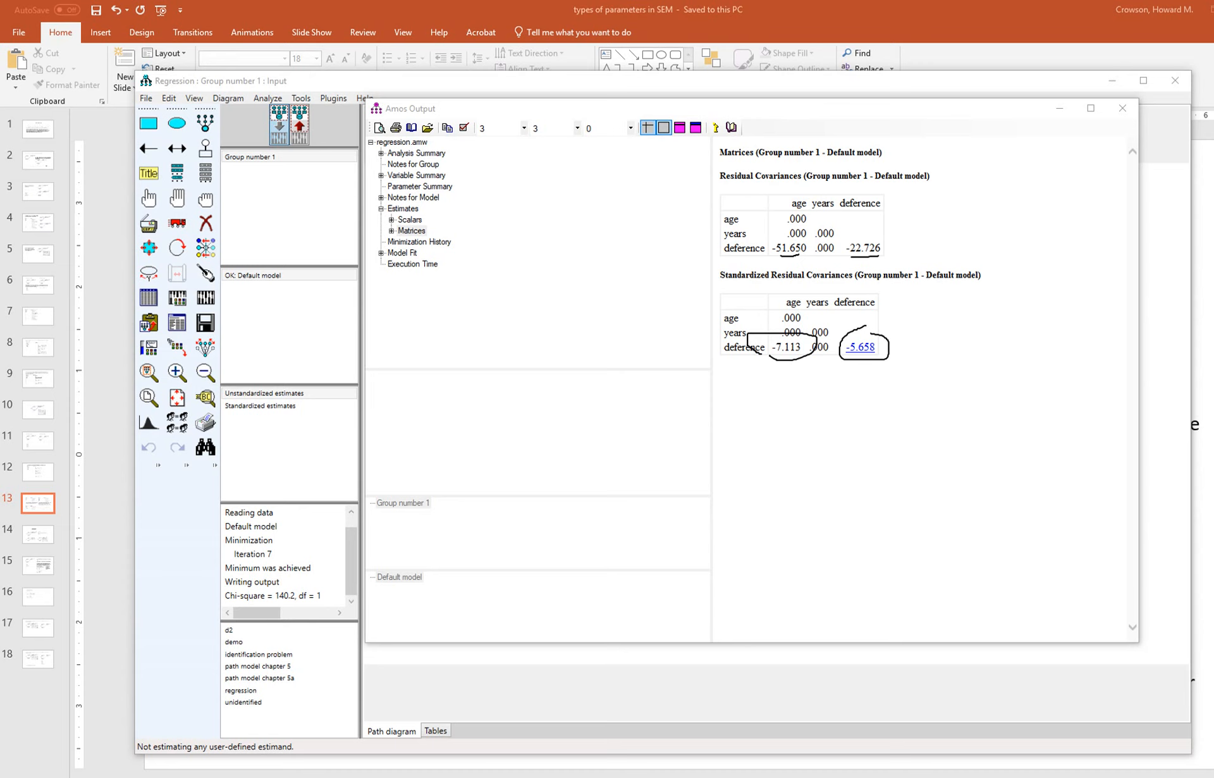
pyautogui.press('Escape')
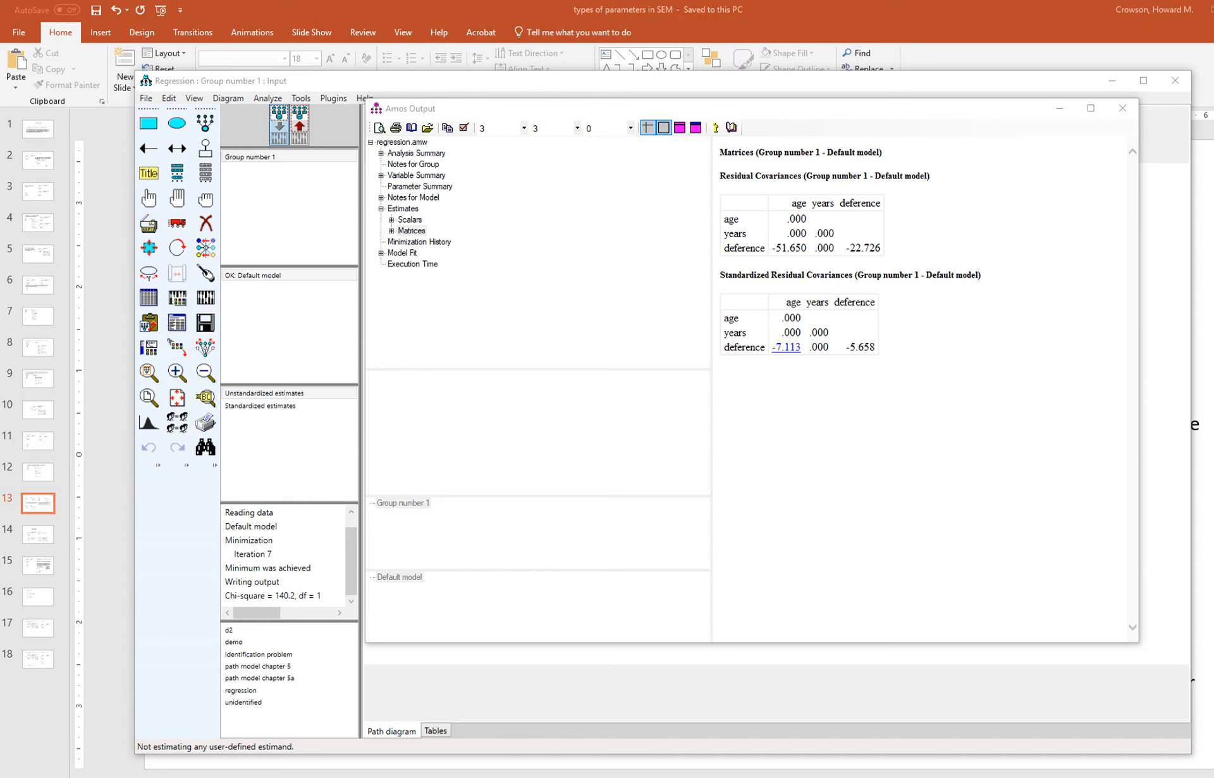
# Switch to the PowerPoint presentation and advance to the slide on equality constraints.
pyautogui.hotkey('alt', 'Tab')
pyautogui.press('pagedown')
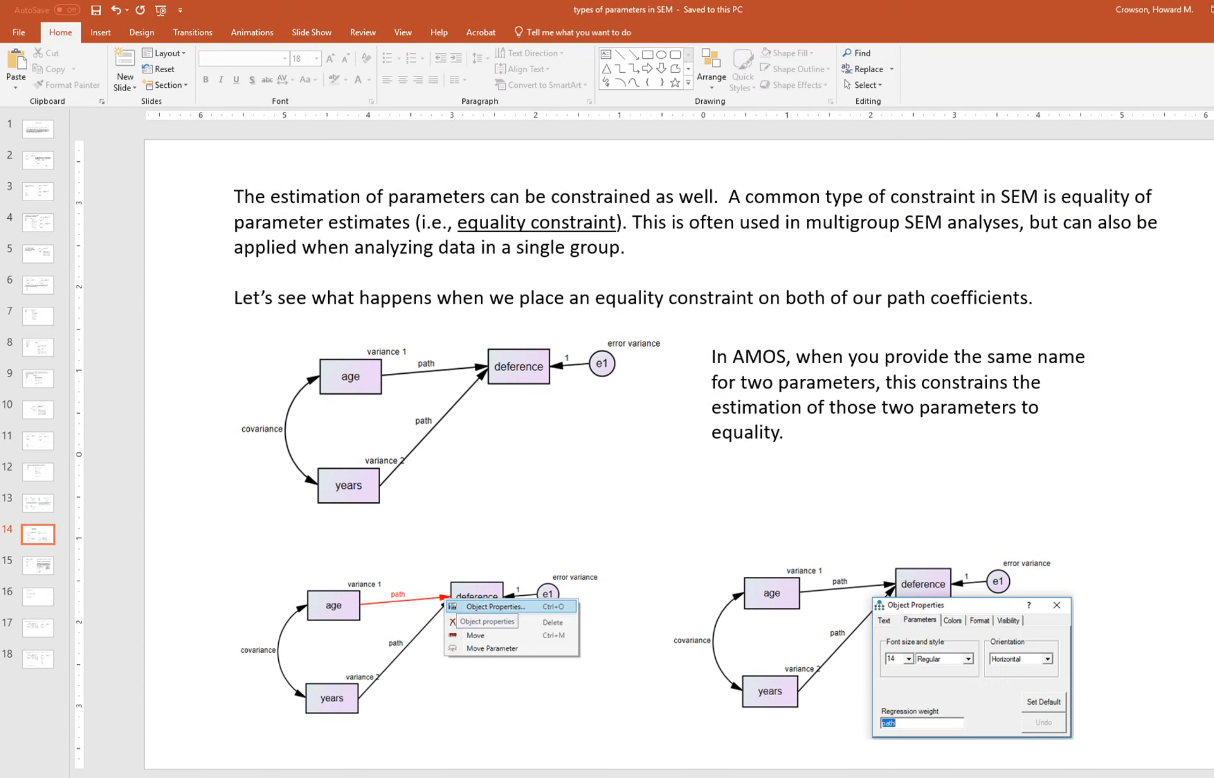
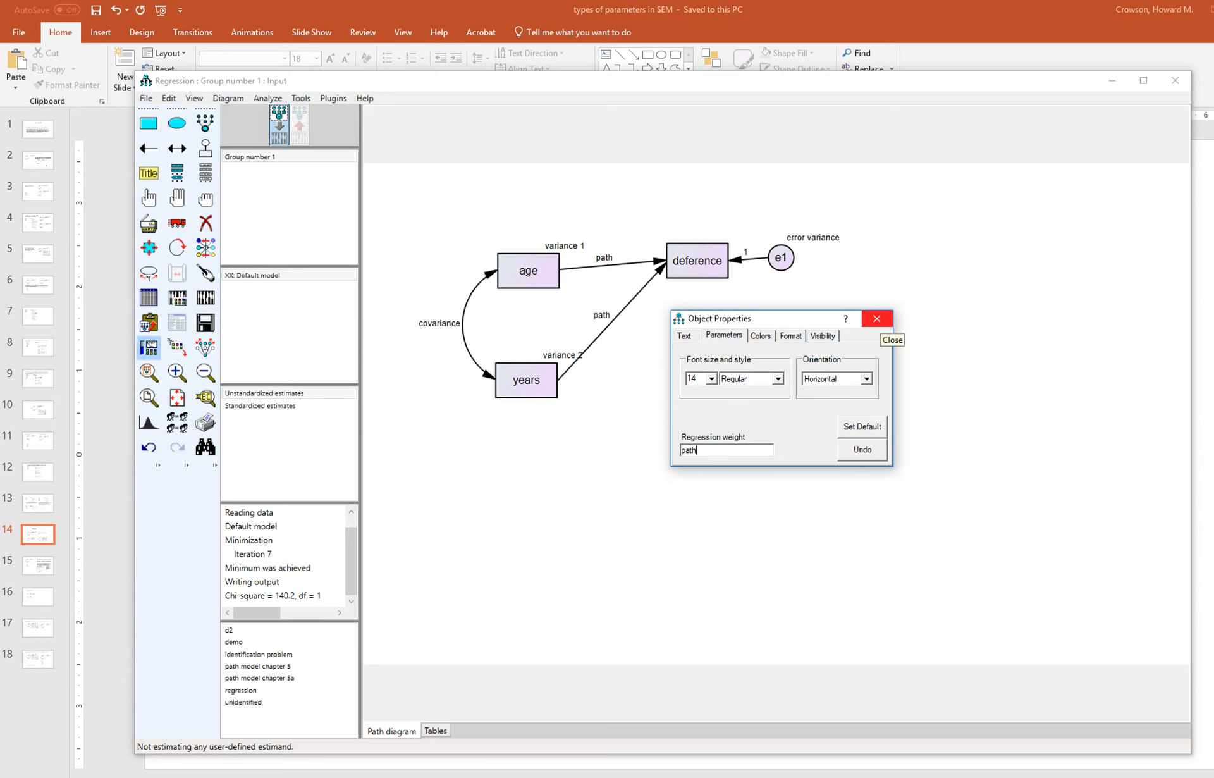
# Accept the shared label "path" on both regression paths, then calculate the estimates and show them on the output path diagram.
pyautogui.click(876, 319)
pyautogui.click(205, 298)
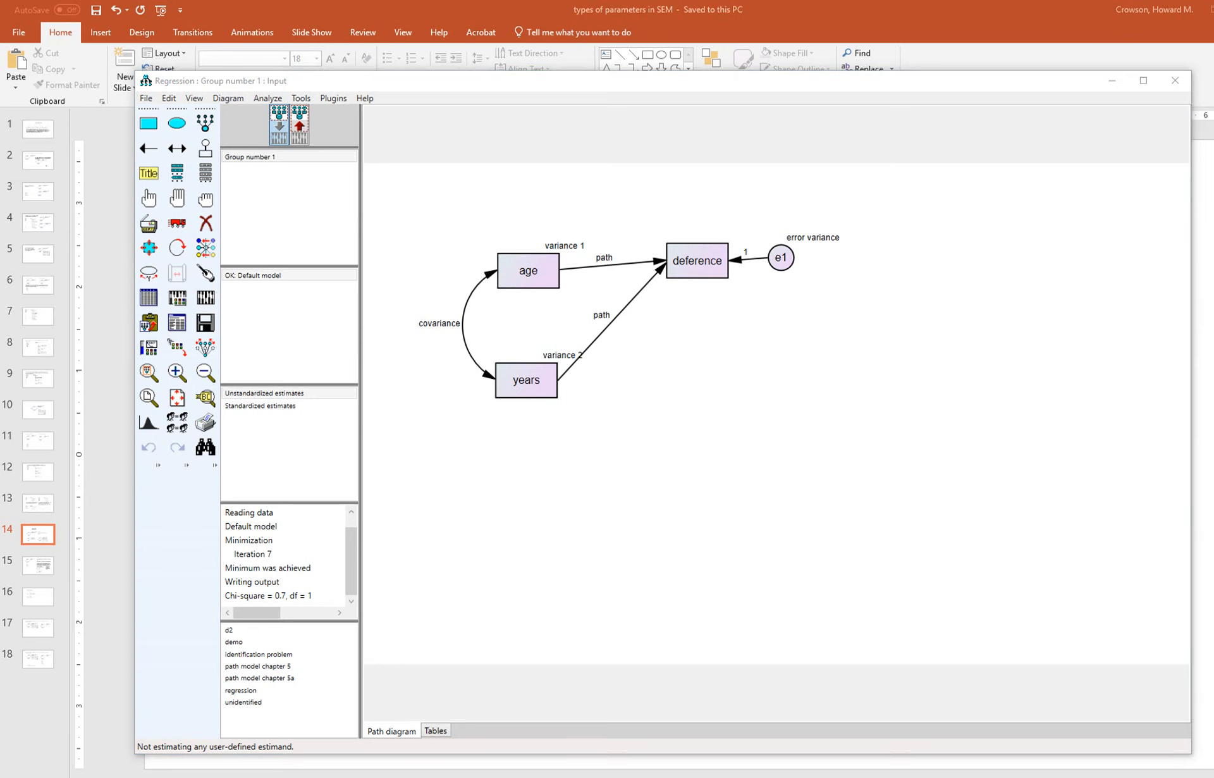
pyautogui.click(300, 125)
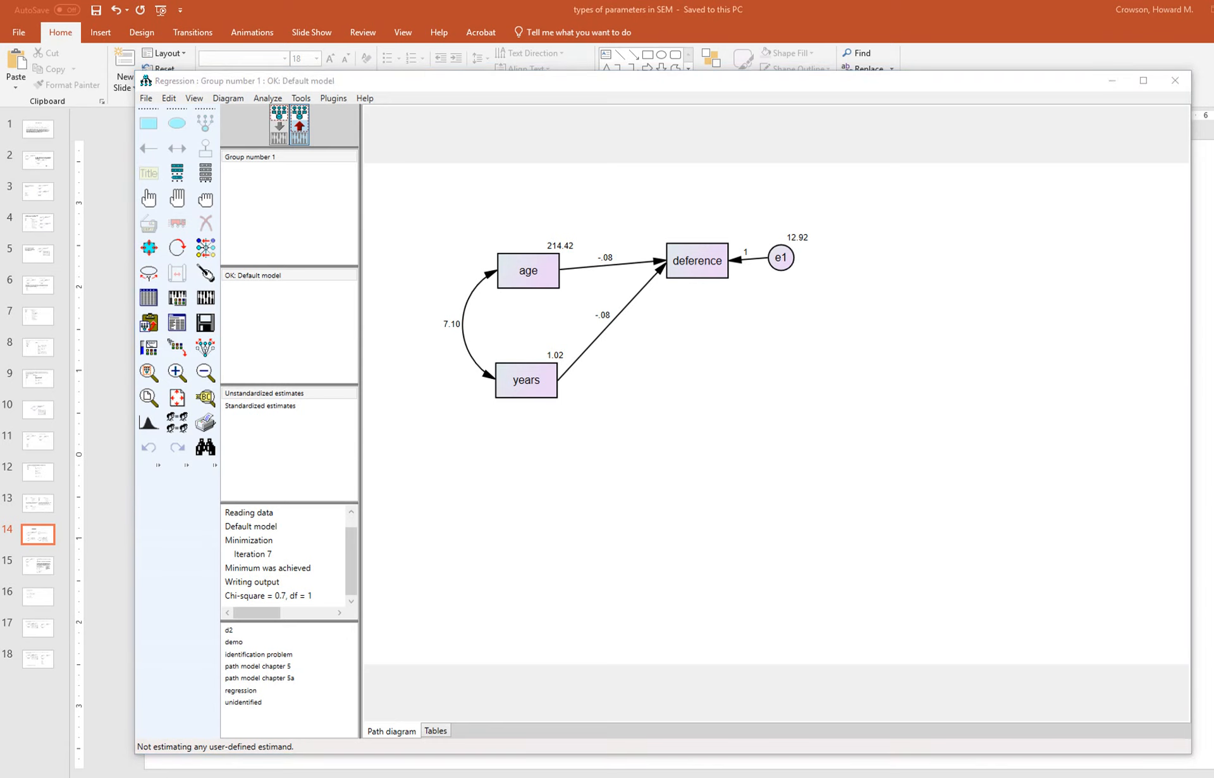
# Mark the equality-constrained path estimates and the chi-square and df line with temporary annotations.
pyautogui.moveTo(612, 244)
pyautogui.mouseDown()
pyautogui.moveTo(590, 254)
pyautogui.moveTo(589, 334)
pyautogui.moveTo(622, 288)
pyautogui.moveTo(625, 236)
pyautogui.mouseUp()
pyautogui.moveTo(289, 602); pyautogui.dragTo(314, 602)
pyautogui.press('Escape')
# Open the Estimates in the text output and examine the regression weights table, marking the two constrained paths temporarily.
pyautogui.click(177, 323)
pyautogui.doubleClick(402, 209)
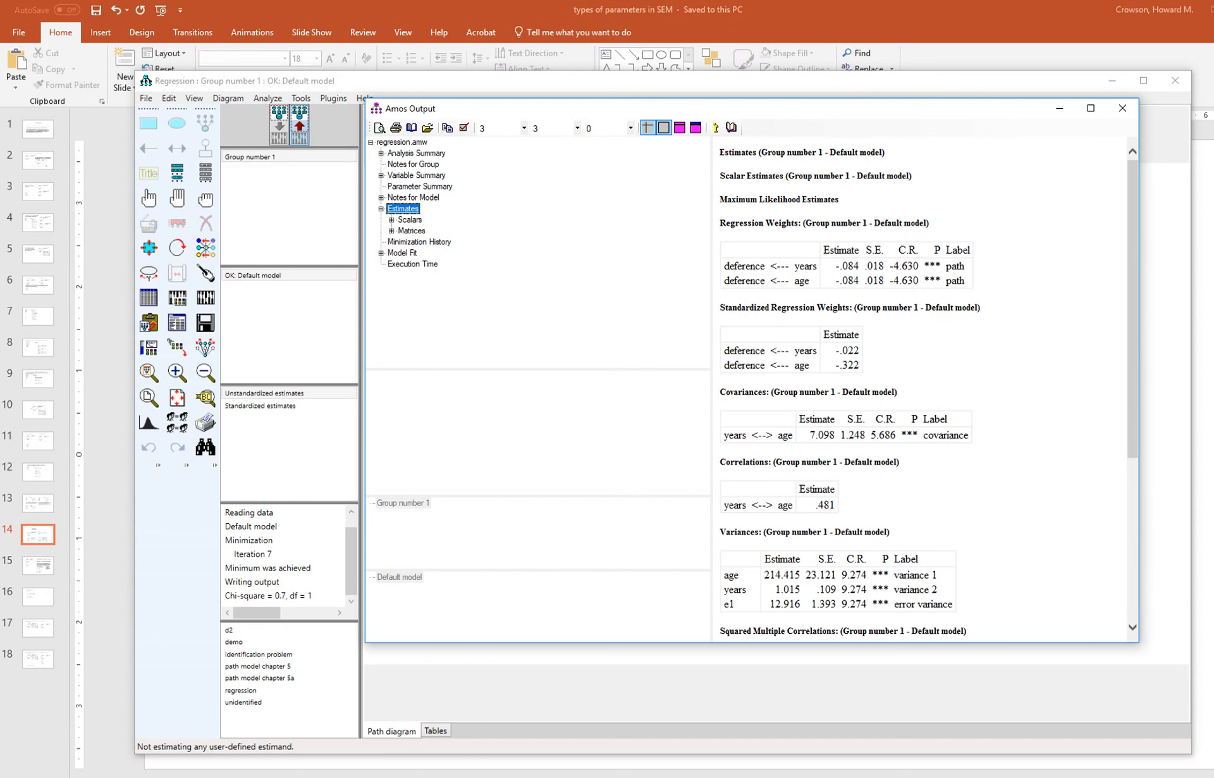
pyautogui.hotkey('ctrl', '2')
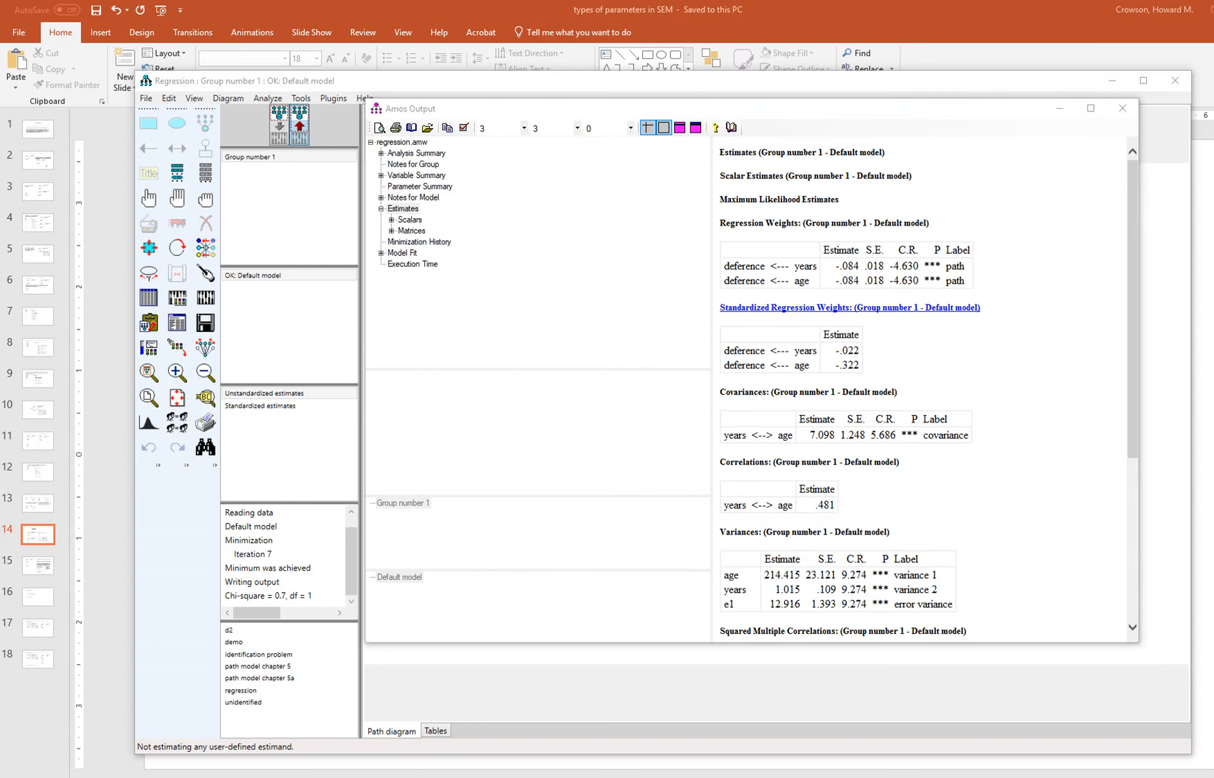
pyautogui.moveTo(968, 266)
pyautogui.mouseDown()
pyautogui.moveTo(982, 259)
pyautogui.moveTo(982, 278)
pyautogui.mouseUp()
pyautogui.moveTo(859, 256)
pyautogui.mouseDown()
pyautogui.moveTo(846, 255)
pyautogui.moveTo(831, 283)
pyautogui.moveTo(932, 288)
pyautogui.mouseUp()
pyautogui.moveTo(1010, 270)
pyautogui.mouseDown()
pyautogui.moveTo(1032, 271)
pyautogui.moveTo(1014, 278)
pyautogui.mouseUp()
pyautogui.press('Escape')
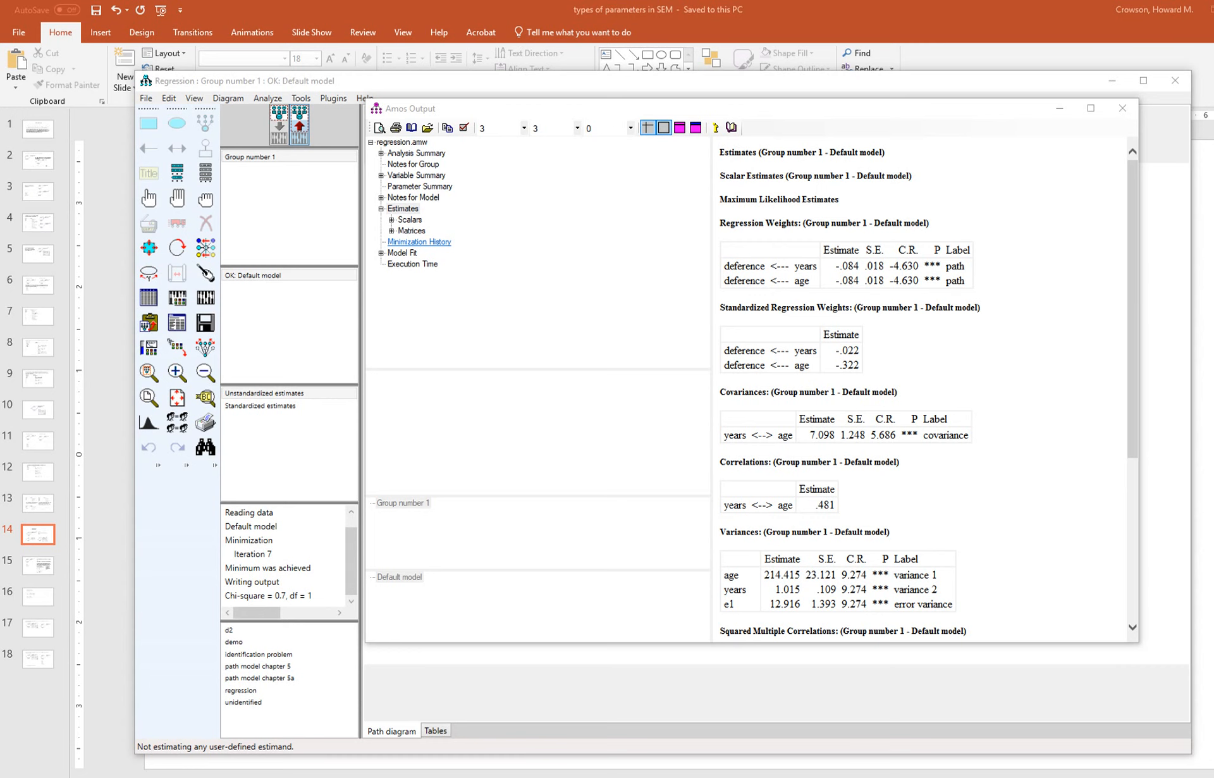
# Open the residual matrices and mark the age-deference and years-deference residuals in both tables temporarily.
pyautogui.click(411, 231)
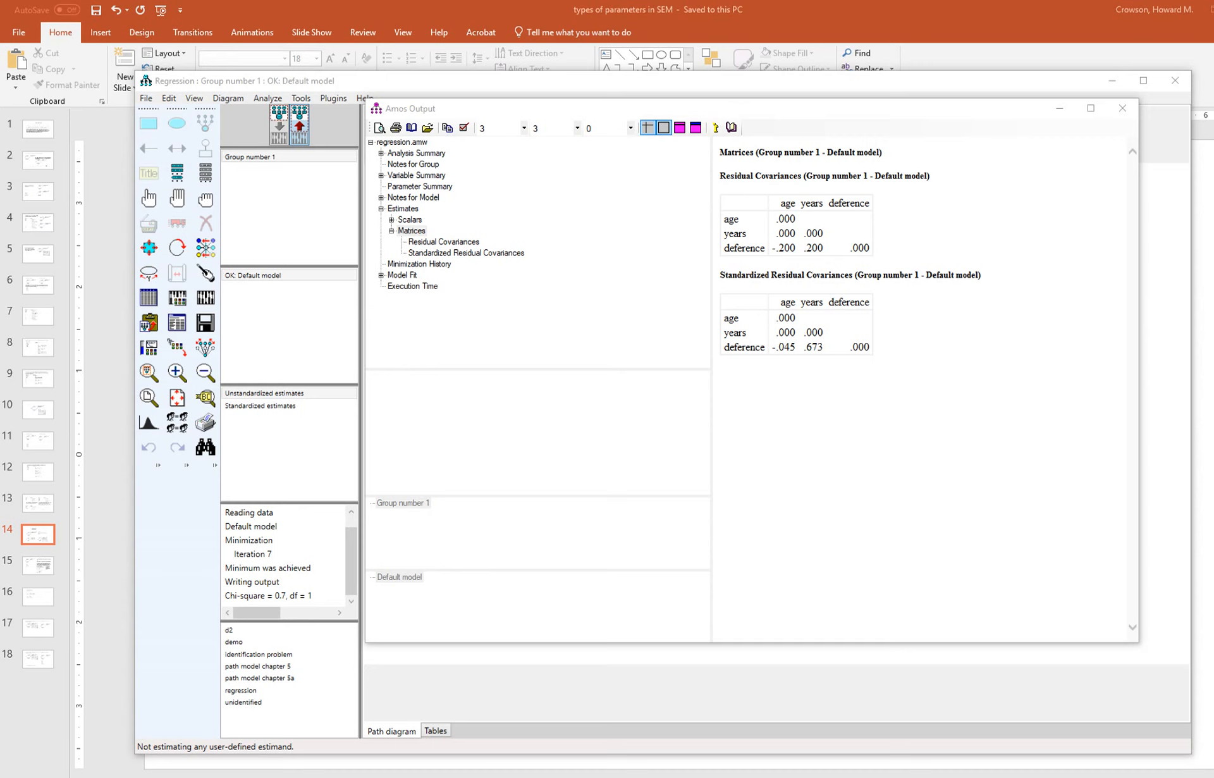
pyautogui.moveTo(767, 256)
pyautogui.mouseDown()
pyautogui.moveTo(819, 259)
pyautogui.moveTo(826, 244)
pyautogui.moveTo(767, 251)
pyautogui.mouseUp()
pyautogui.moveTo(770, 354)
pyautogui.mouseDown()
pyautogui.moveTo(841, 358)
pyautogui.moveTo(796, 333)
pyautogui.moveTo(768, 353)
pyautogui.mouseUp()
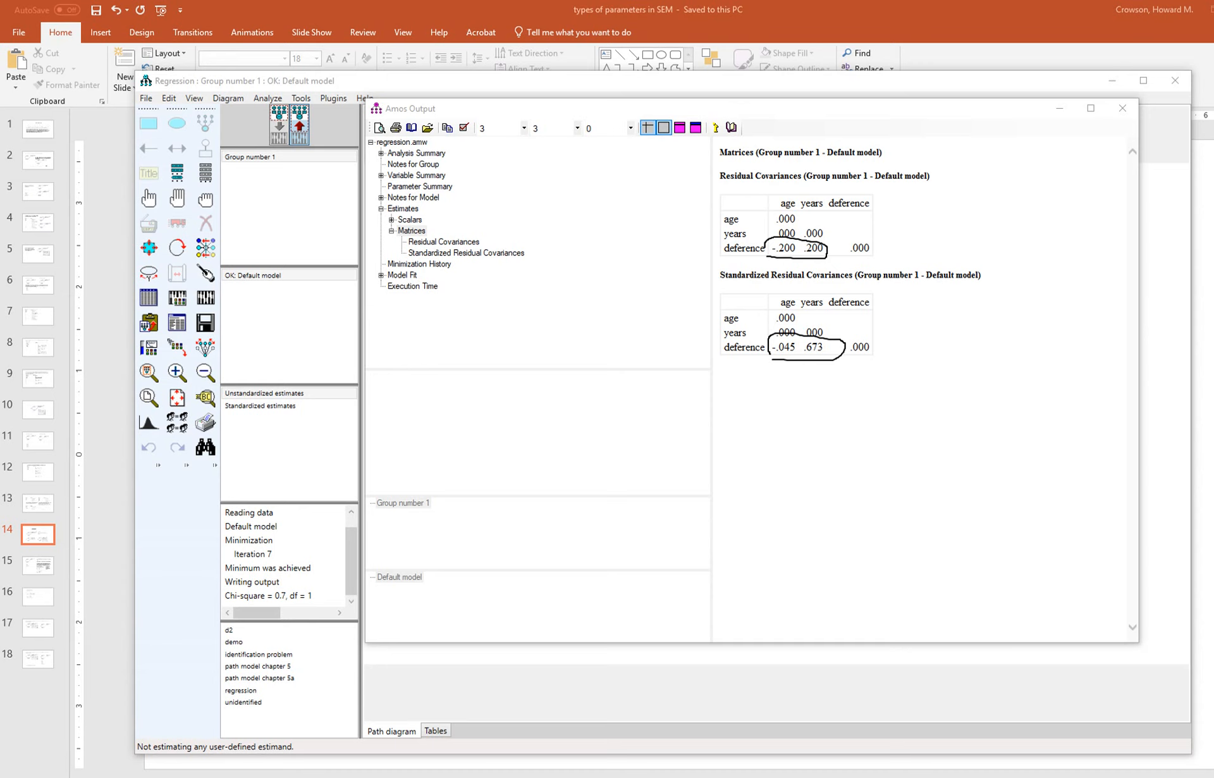
pyautogui.press('Escape')
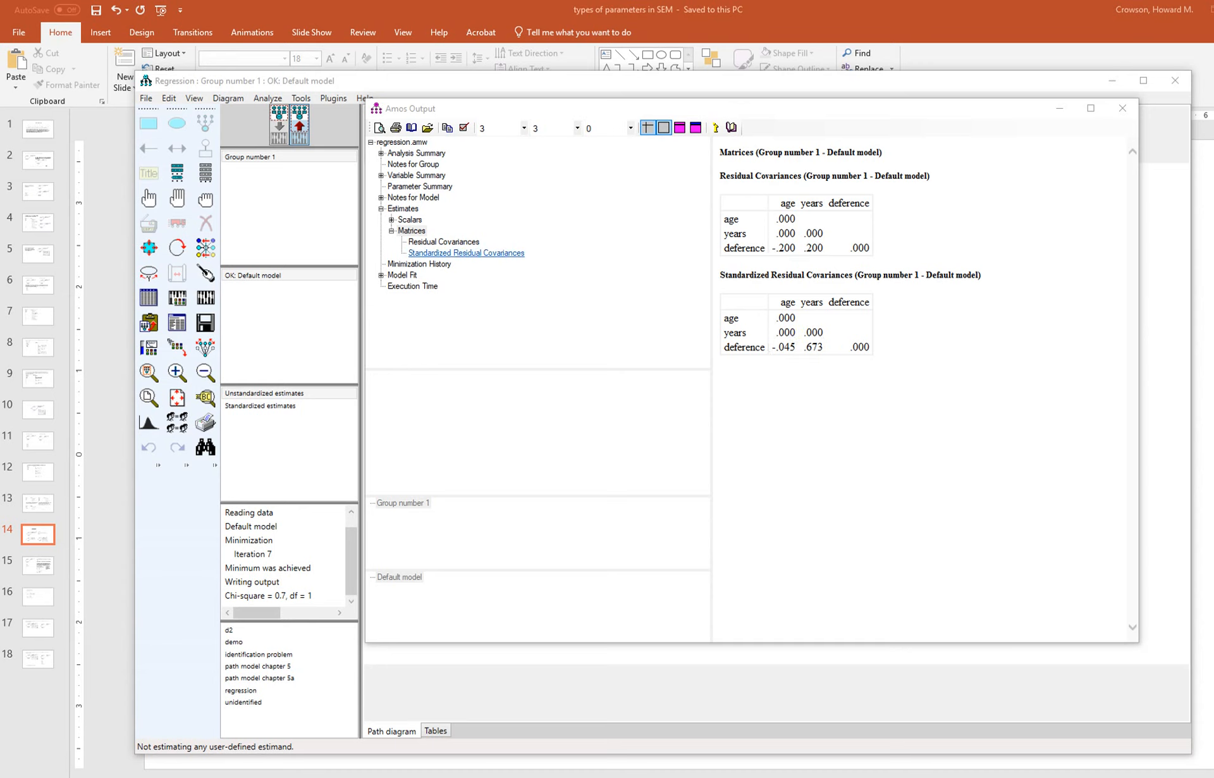
# Review the Model Fit summary of the equality-constrained model, temporarily marking the default model's chi-square, CFI and RMSEA entries.
pyautogui.click(402, 275)
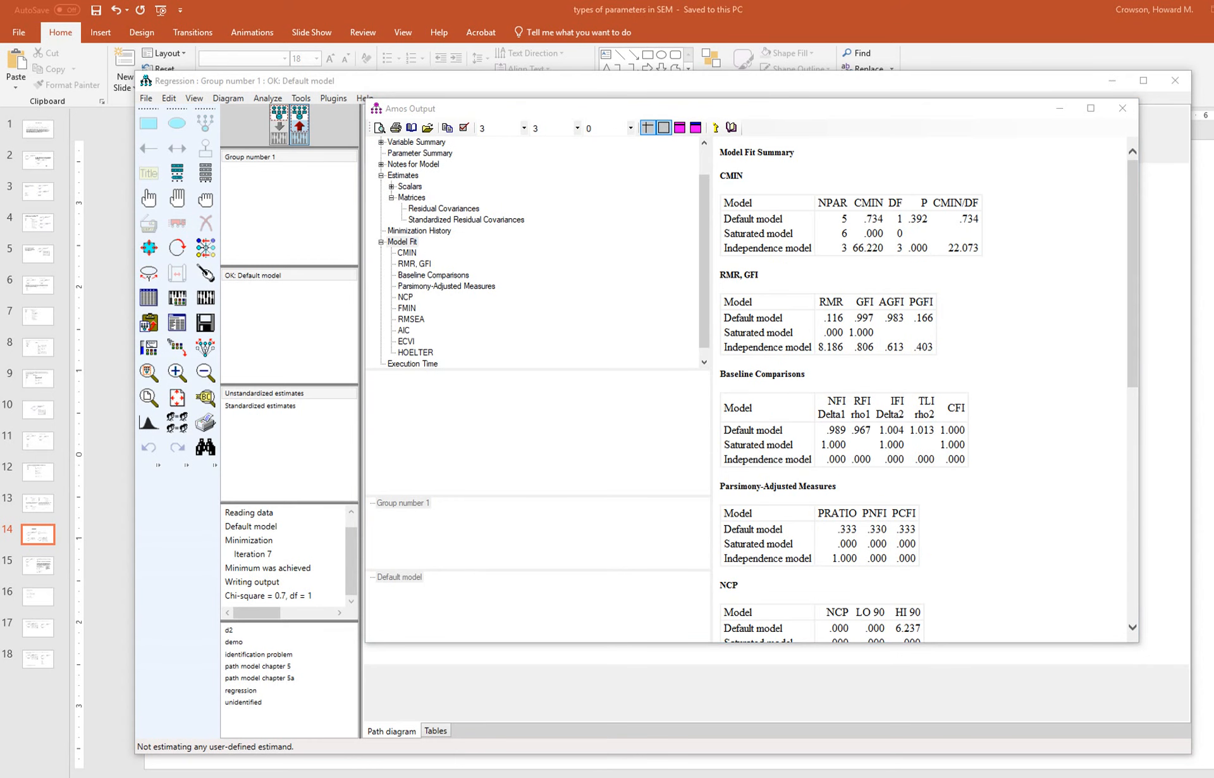
pyautogui.moveTo(856, 228); pyautogui.dragTo(937, 226)
pyautogui.moveTo(939, 436)
pyautogui.mouseDown()
pyautogui.moveTo(978, 436)
pyautogui.moveTo(934, 442)
pyautogui.mouseUp()
pyautogui.press('Escape')
pyautogui.scroll(-6, 923, 389)
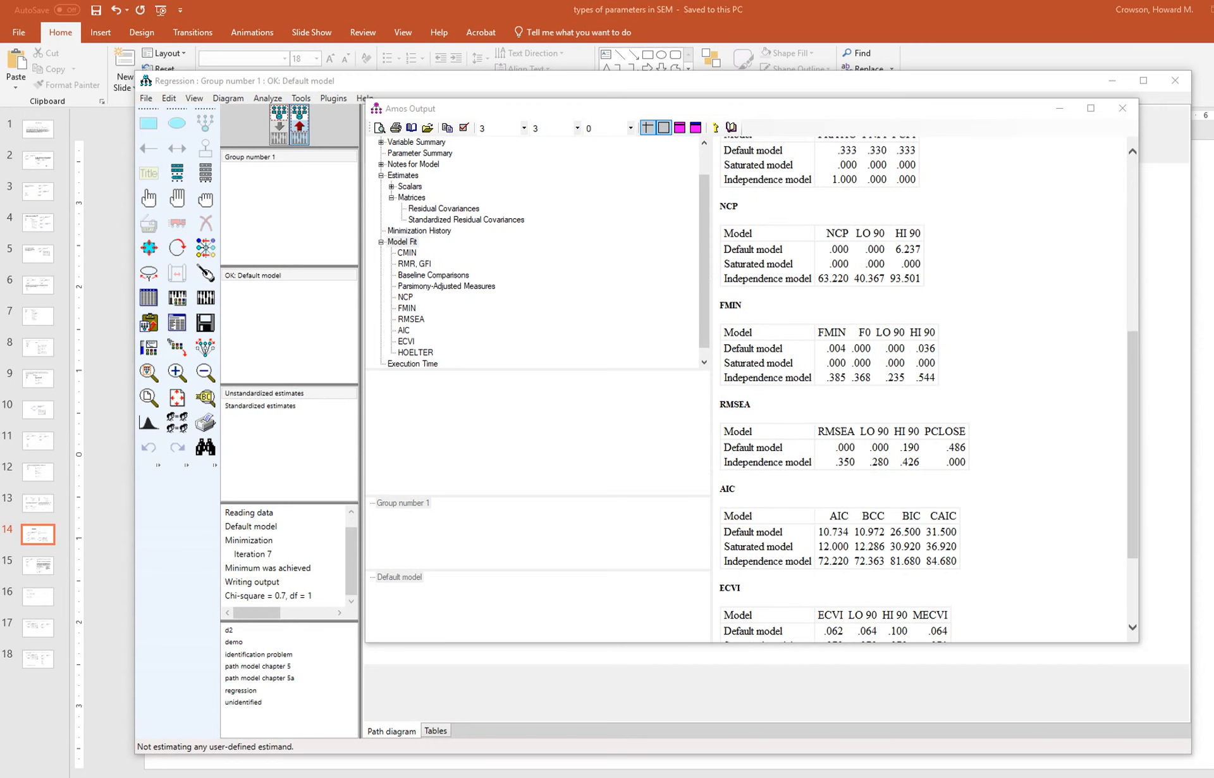
pyautogui.moveTo(836, 459); pyautogui.dragTo(893, 455)
pyautogui.press('Escape')
# Switch to the PowerPoint presentation and advance to slide 17 on constraining both path coefficients and exogenous variances.
pyautogui.hotkey('alt', 'Tab')
pyautogui.press('pagedown')
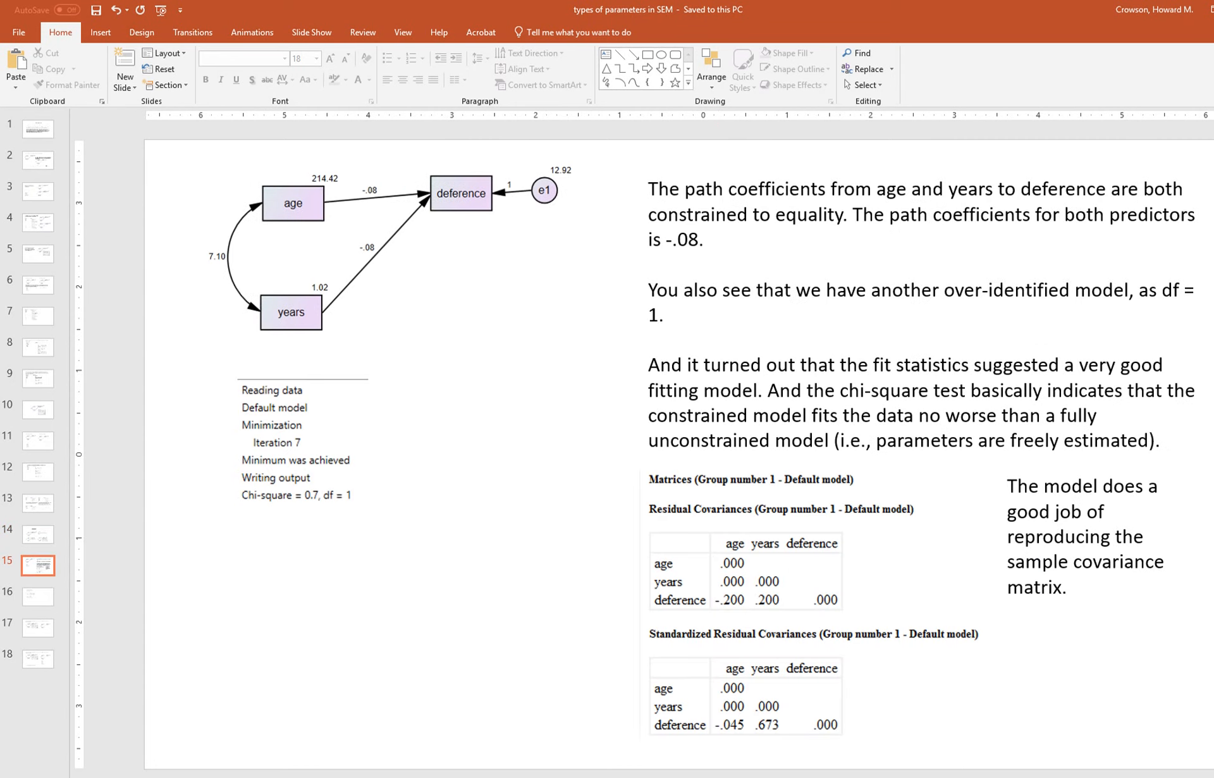
pyautogui.press('pagedown')
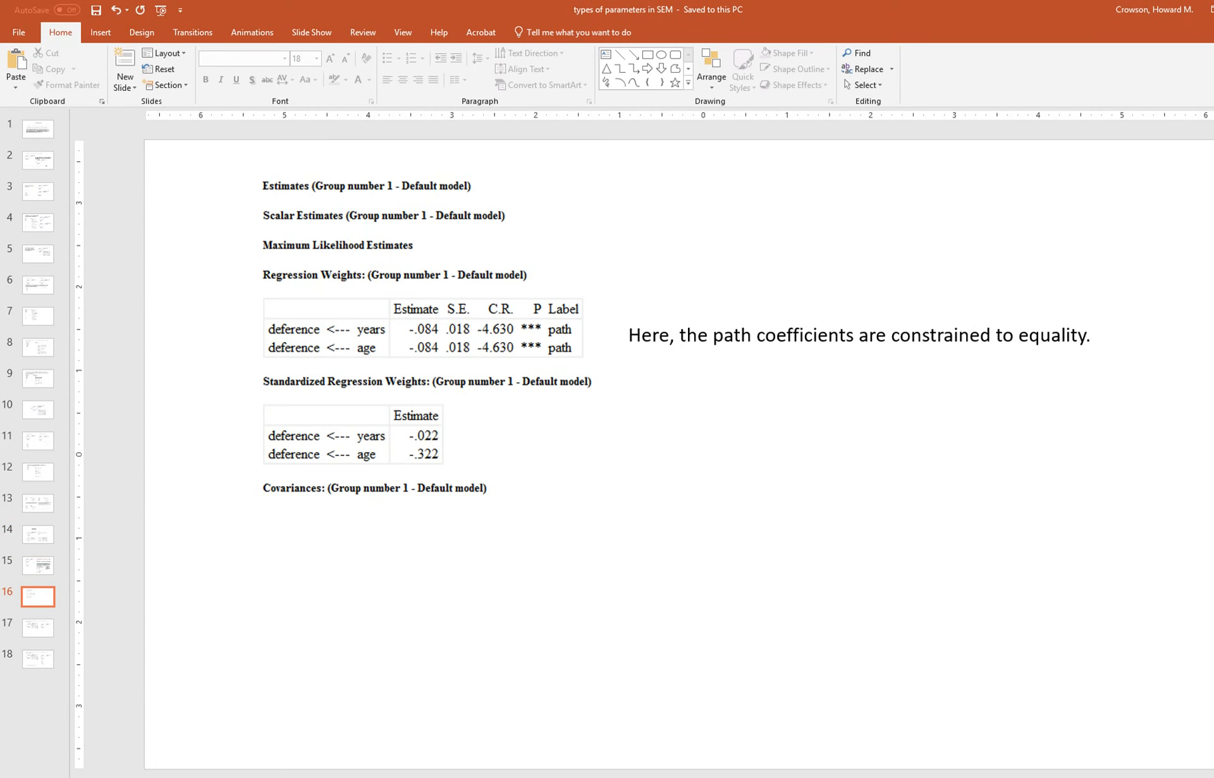
pyautogui.press('pagedown')
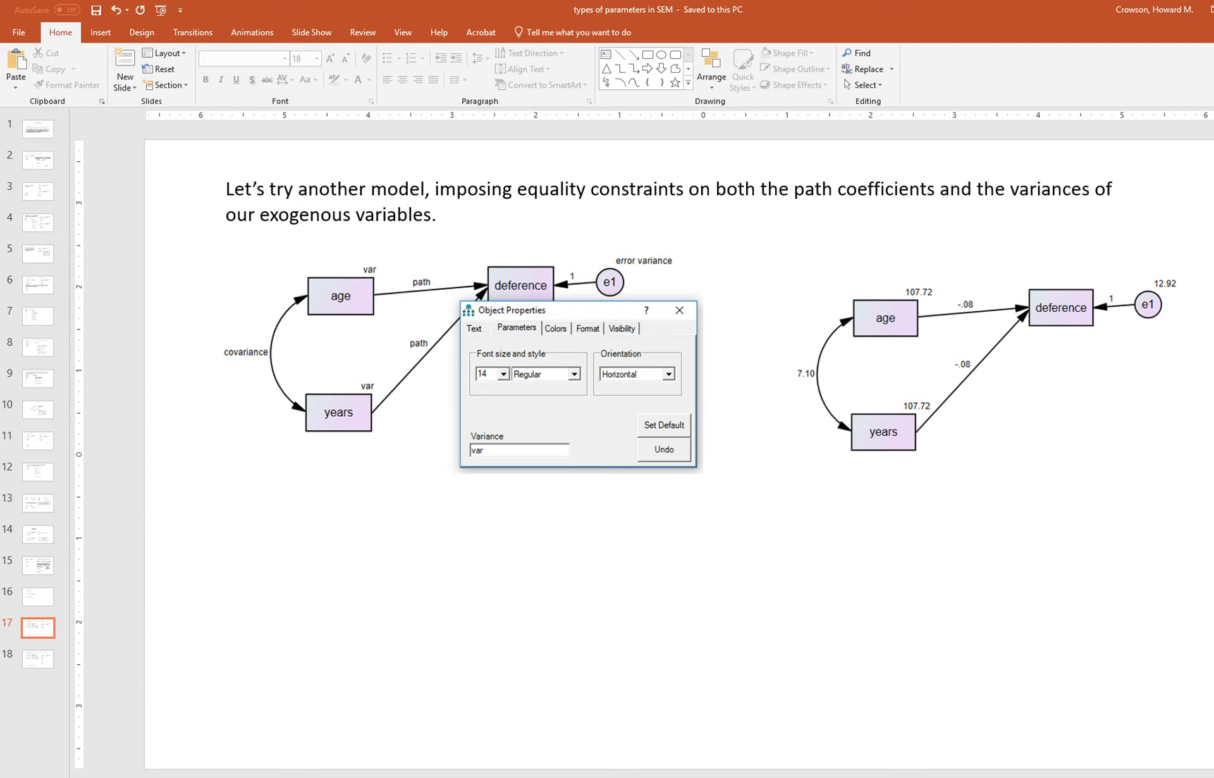
# Return to the Amos input path diagram and label the variances of age and years both "var", briefly circling the shared labels.
pyautogui.moveTo(380, 775)
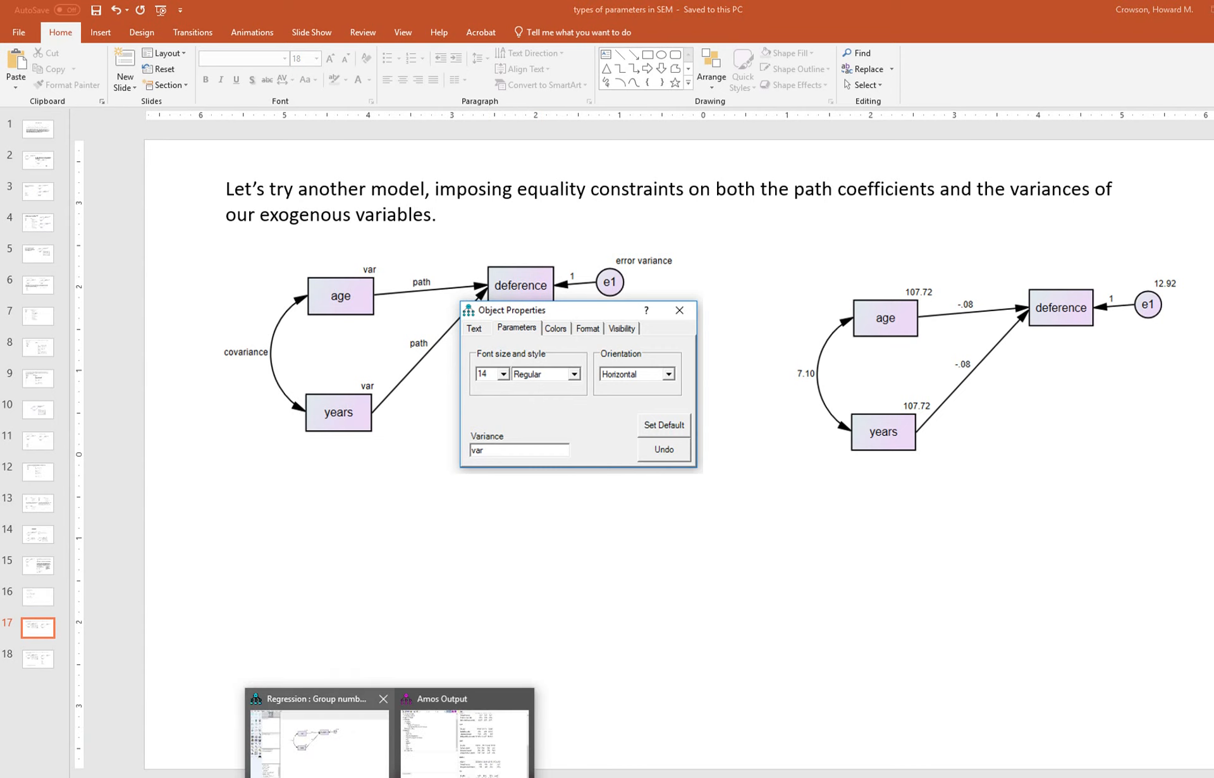
pyautogui.click(319, 736)
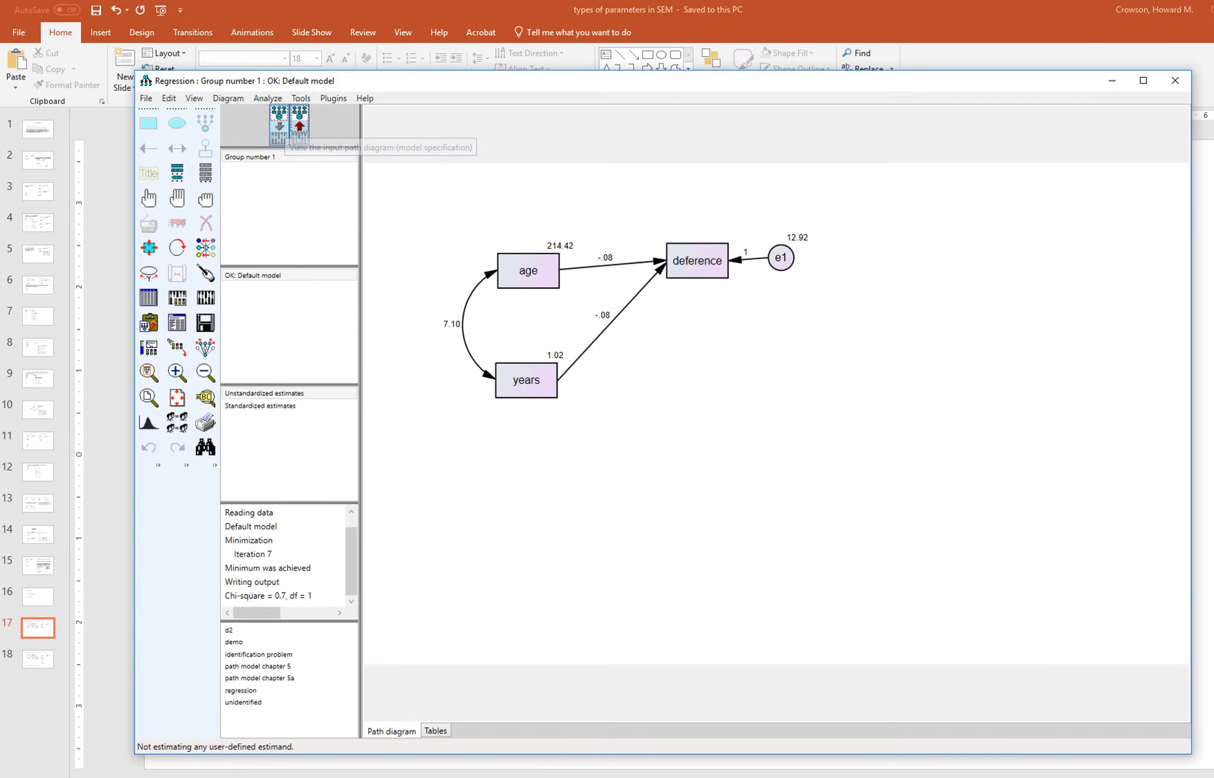
pyautogui.click(279, 125)
pyautogui.rightClick(535, 284)
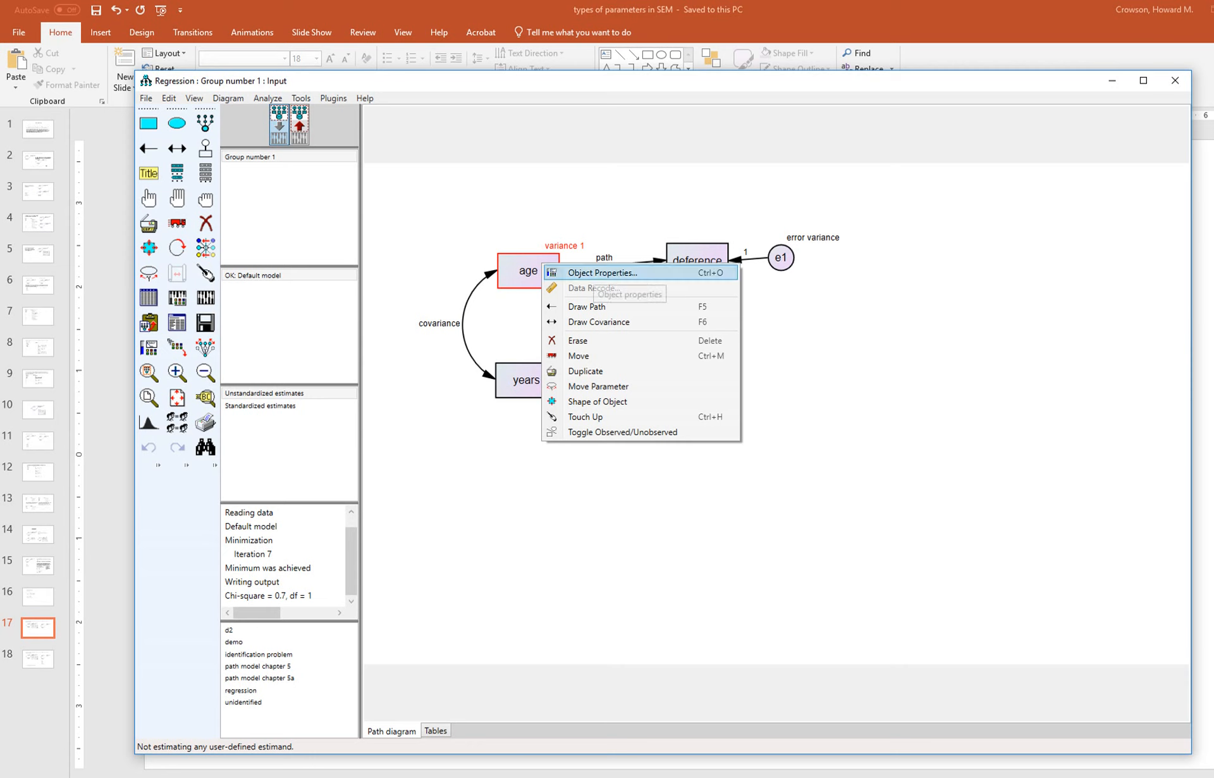
pyautogui.click(609, 318)
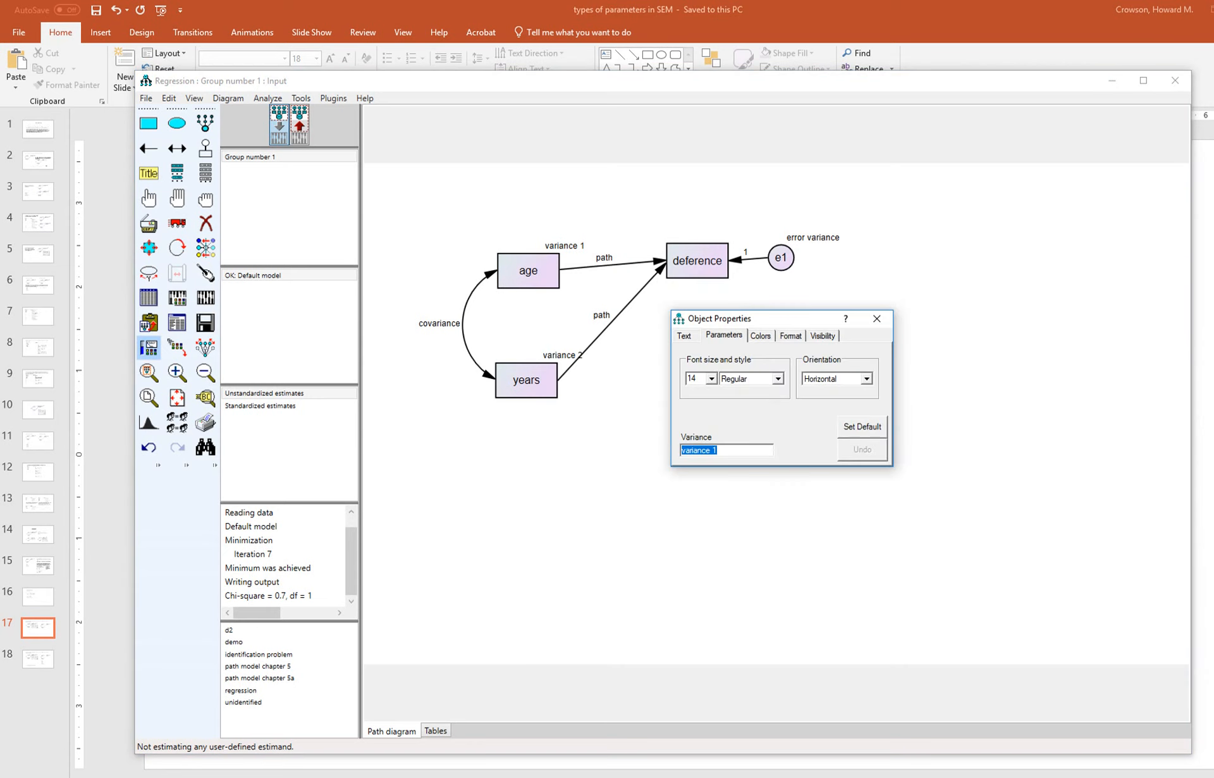
pyautogui.write('var')
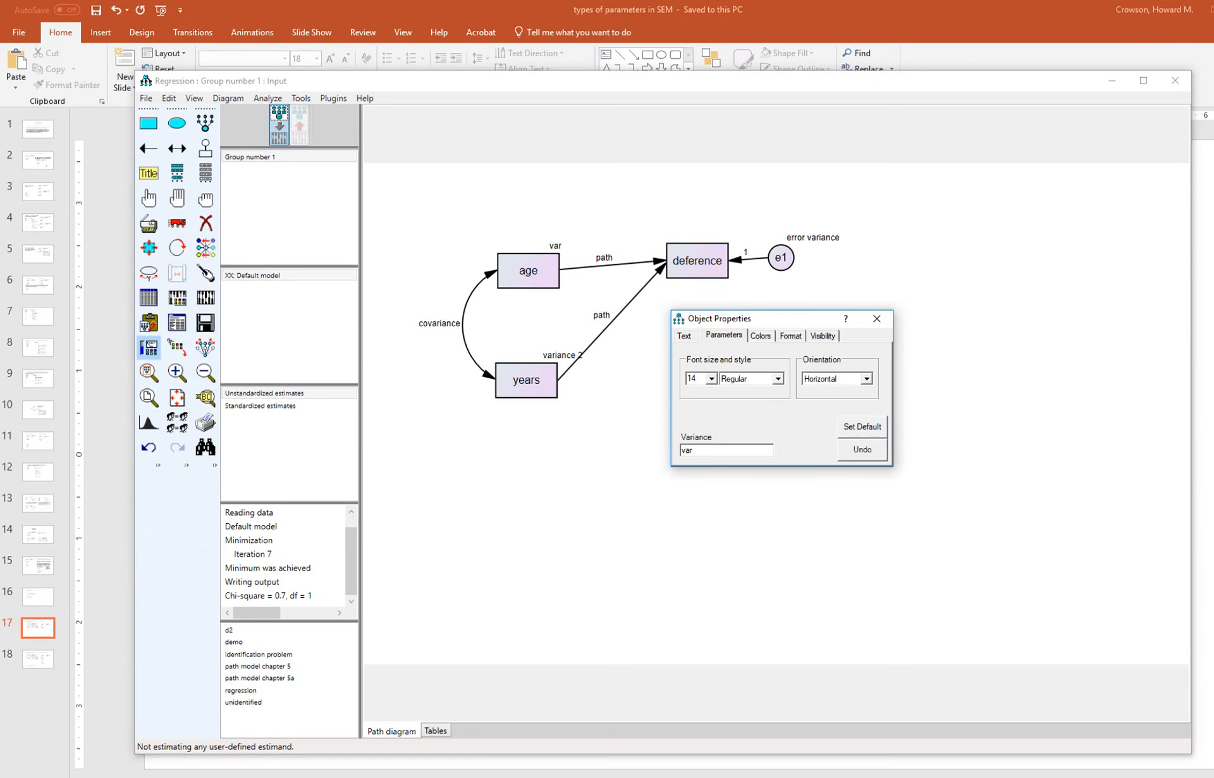
pyautogui.click(530, 383)
pyautogui.write('var')
pyautogui.click(876, 318)
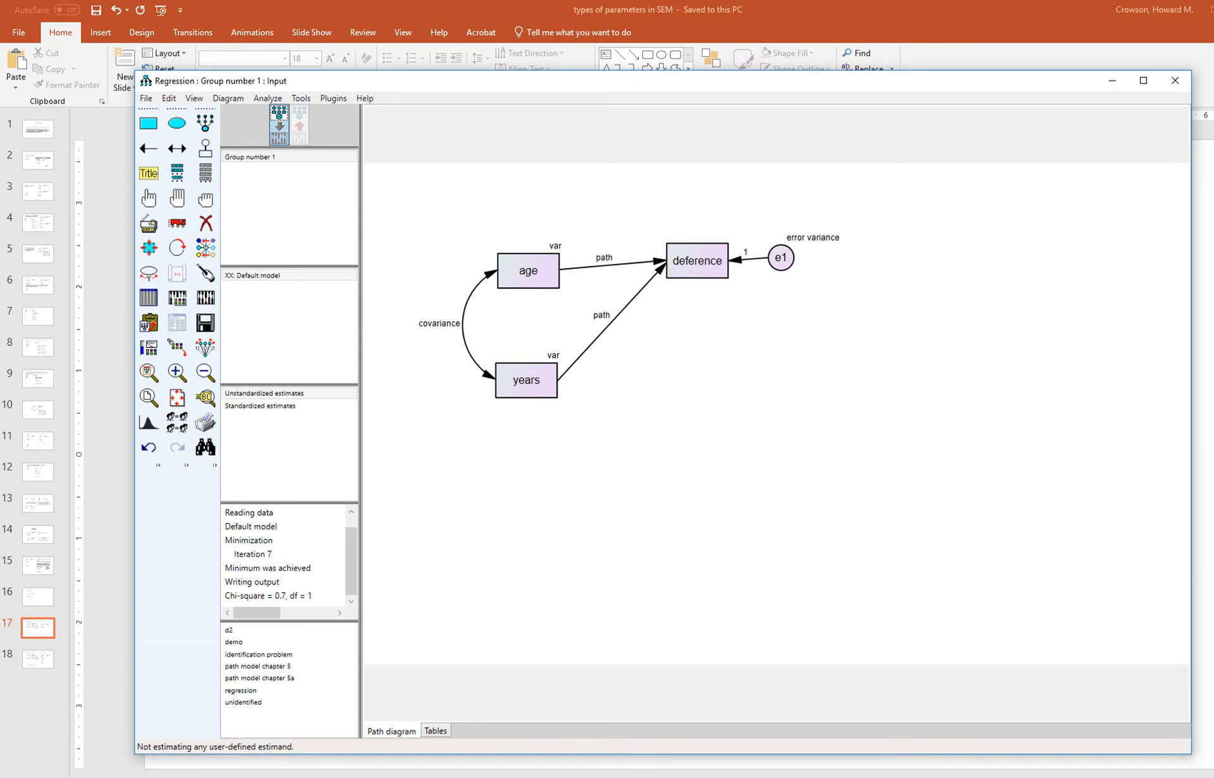
pyautogui.moveTo(618, 273)
pyautogui.mouseDown()
pyautogui.moveTo(621, 245)
pyautogui.moveTo(590, 348)
pyautogui.moveTo(626, 268)
pyautogui.moveTo(565, 242)
pyautogui.moveTo(525, 315)
pyautogui.moveTo(574, 355)
pyautogui.moveTo(565, 248)
pyautogui.mouseUp()
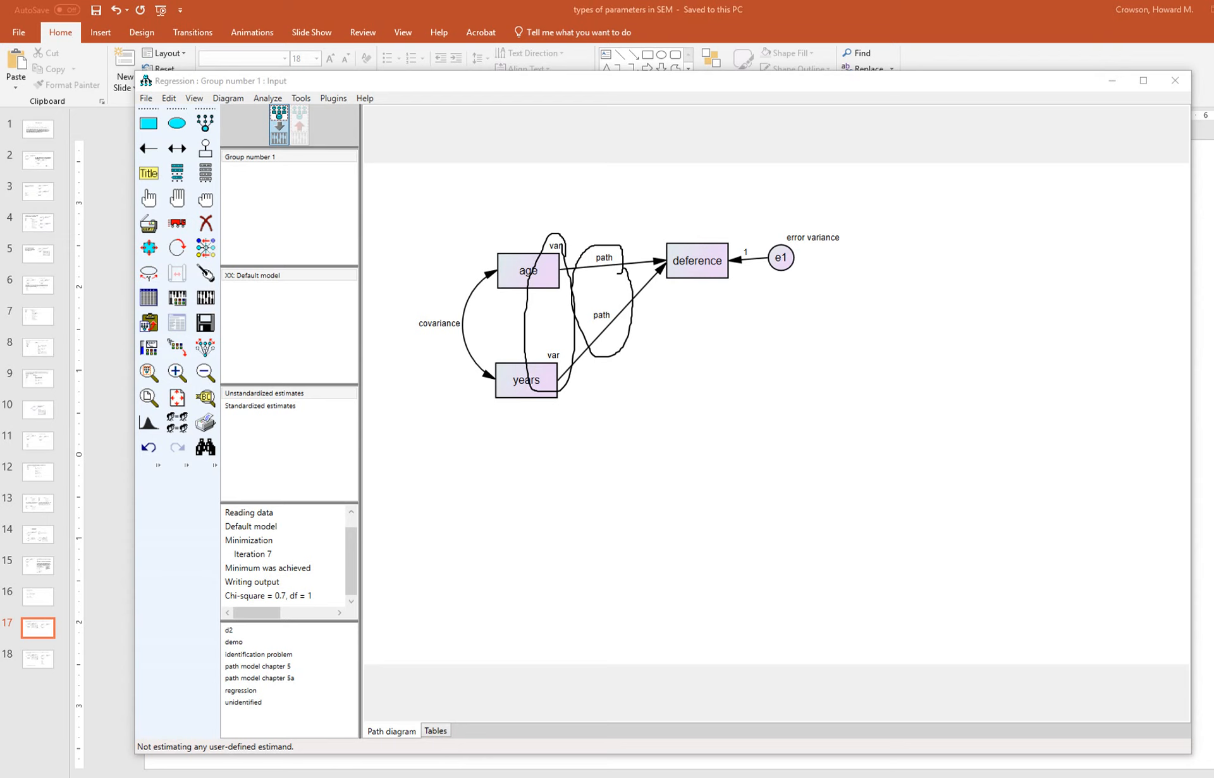
pyautogui.press('Escape')
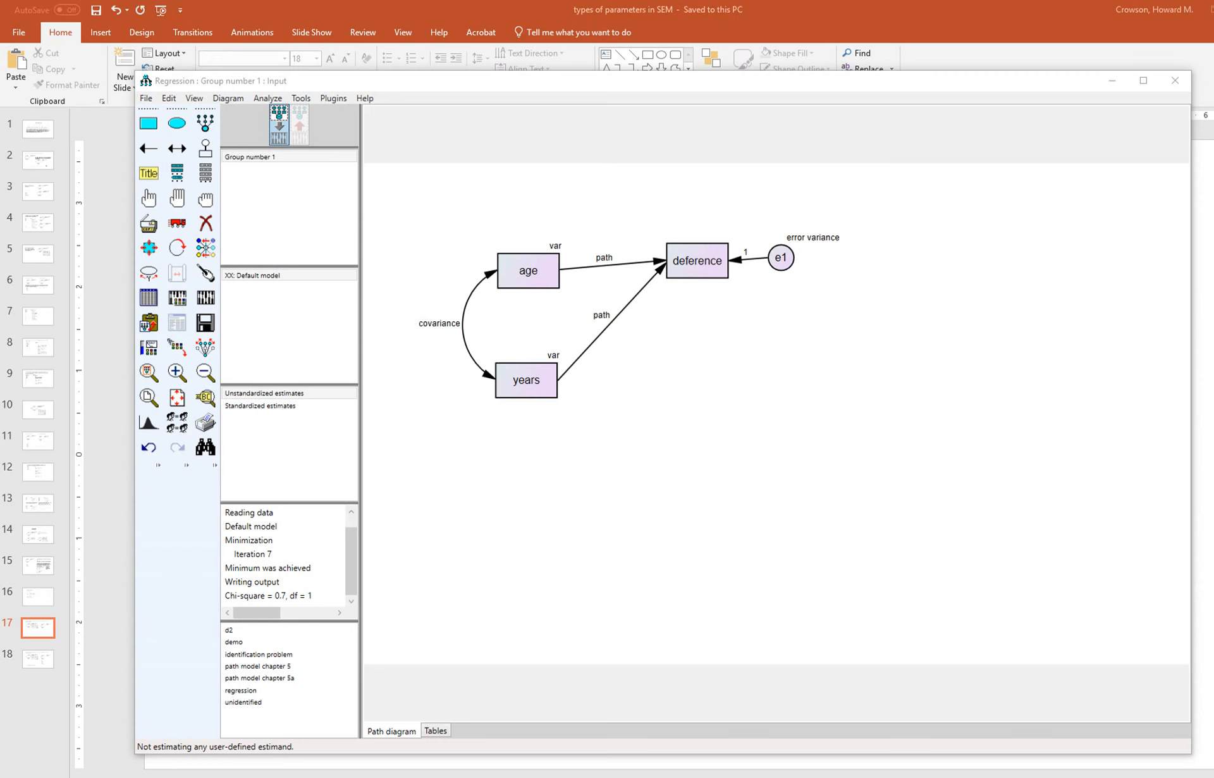
# Calculate the estimates, temporarily circling the error variance, the two path labels, the two var labels and the covariance in the diagram.
pyautogui.click(206, 298)
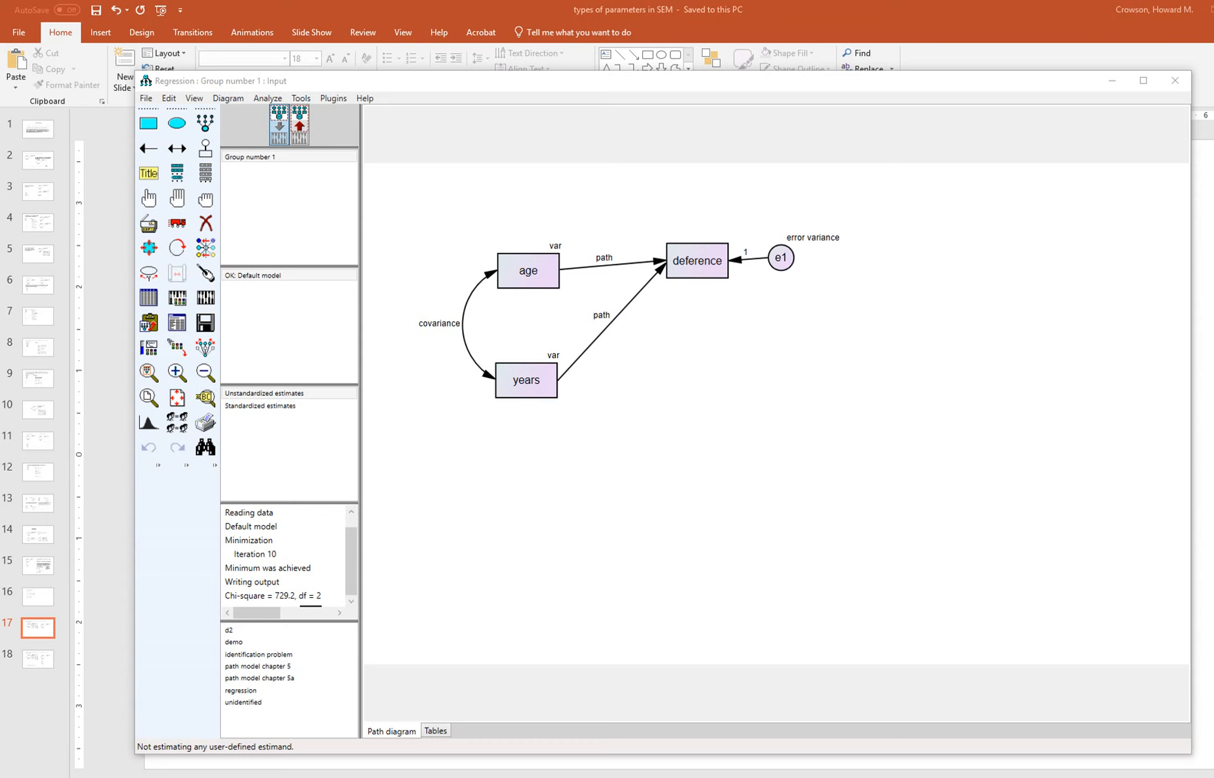
pyautogui.moveTo(820, 229)
pyautogui.mouseDown()
pyautogui.moveTo(784, 246)
pyautogui.moveTo(846, 240)
pyautogui.moveTo(809, 217)
pyautogui.mouseUp()
pyautogui.moveTo(624, 307)
pyautogui.mouseDown()
pyautogui.moveTo(626, 244)
pyautogui.moveTo(597, 245)
pyautogui.moveTo(580, 334)
pyautogui.moveTo(619, 292)
pyautogui.mouseUp()
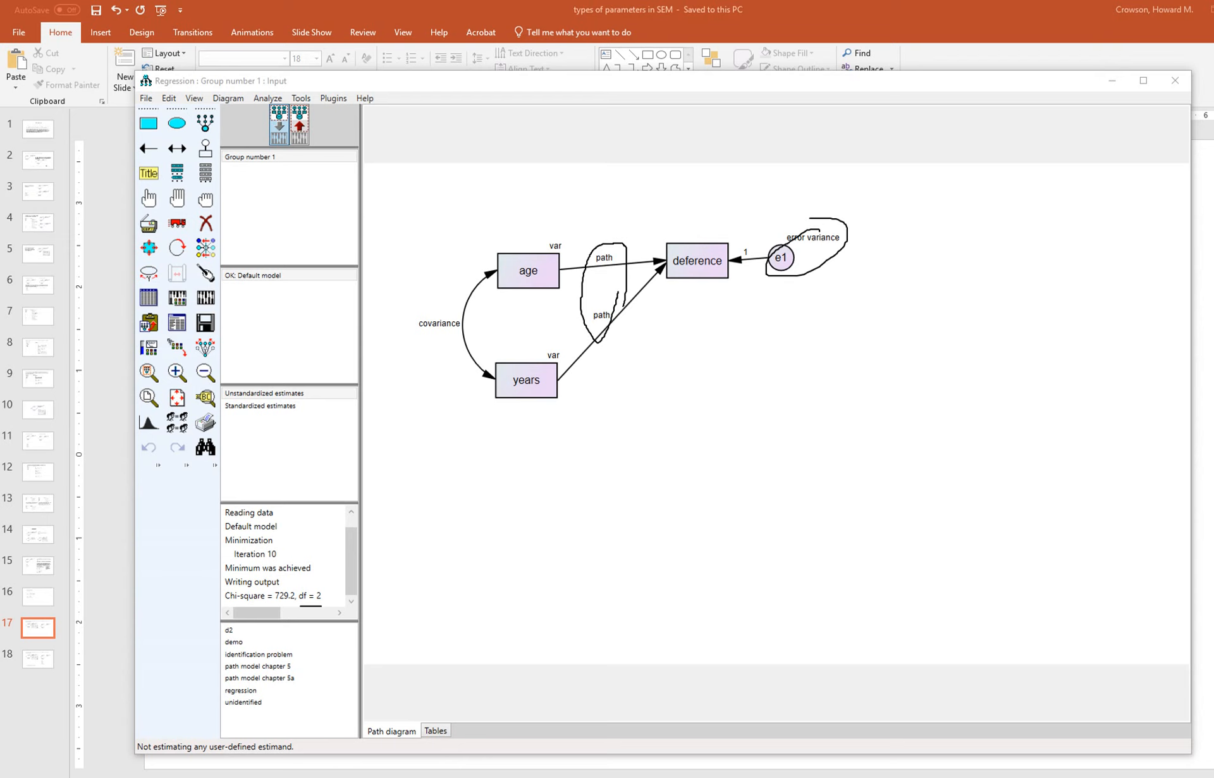
pyautogui.moveTo(566, 242)
pyautogui.mouseDown()
pyautogui.moveTo(534, 308)
pyautogui.moveTo(550, 383)
pyautogui.moveTo(571, 234)
pyautogui.mouseUp()
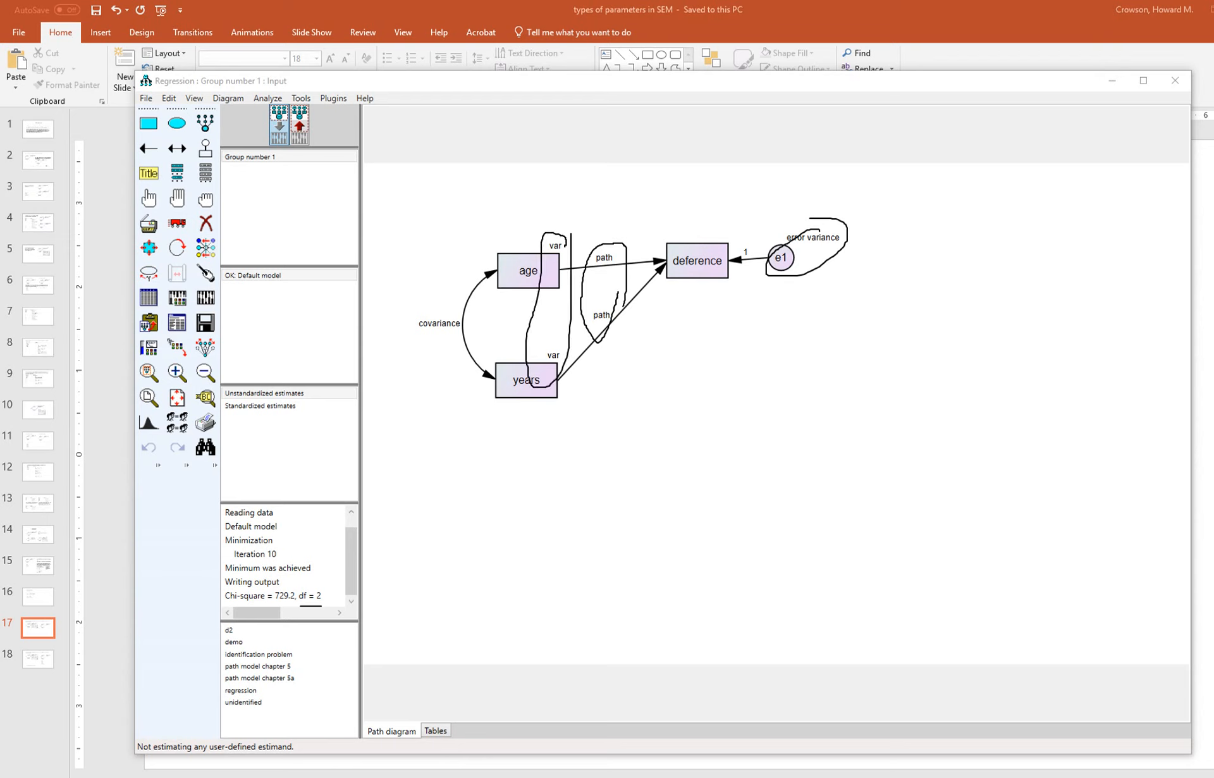
pyautogui.moveTo(472, 310)
pyautogui.mouseDown()
pyautogui.moveTo(446, 312)
pyautogui.moveTo(442, 338)
pyautogui.moveTo(463, 310)
pyautogui.mouseUp()
pyautogui.press('Escape')
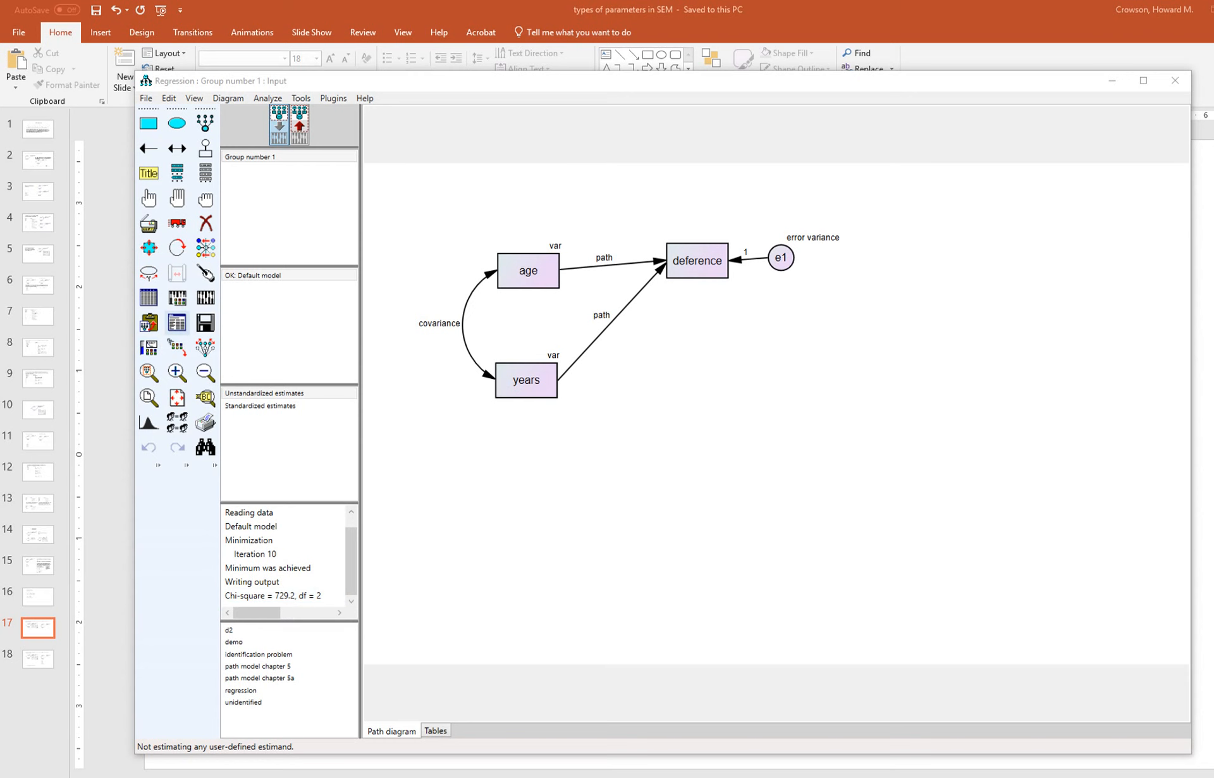
# Open the text output's Model Fit summary and examine the default model's CFI and RMSEA entries.
pyautogui.click(177, 323)
pyautogui.click(403, 231)
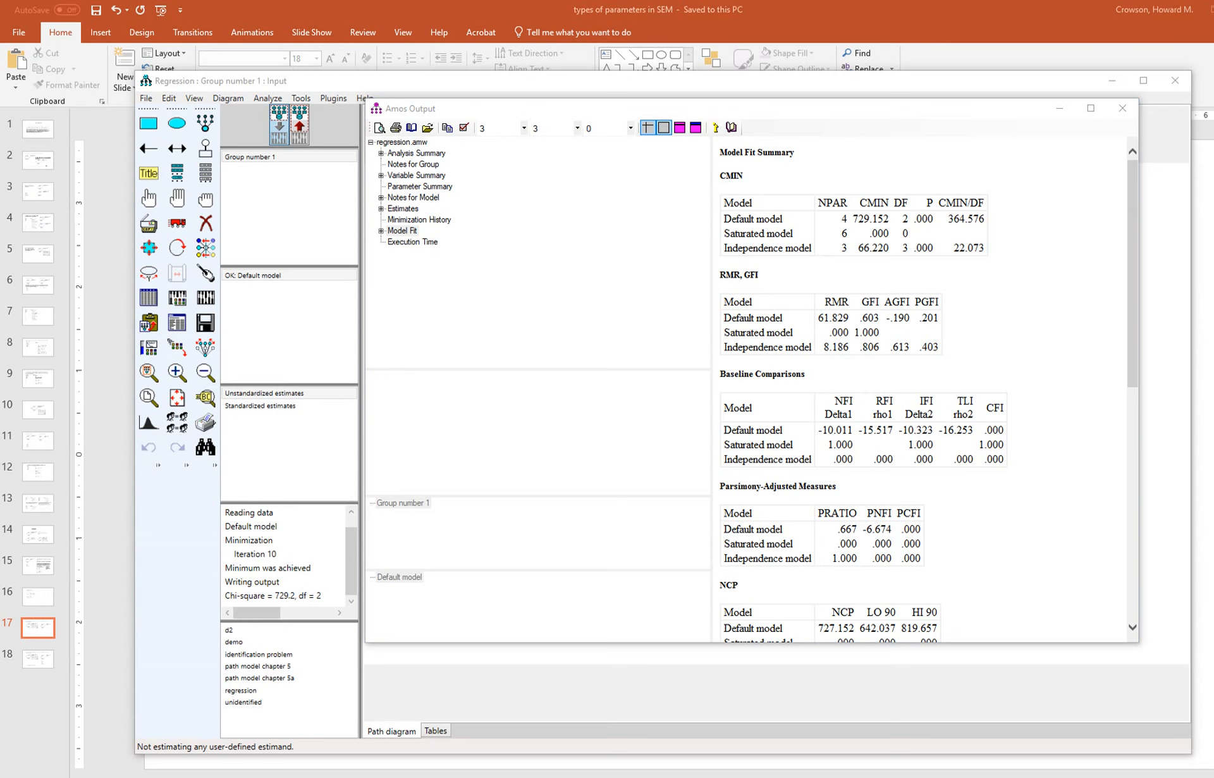
pyautogui.moveTo(987, 436); pyautogui.dragTo(1013, 439)
pyautogui.scroll(-5, 920, 389)
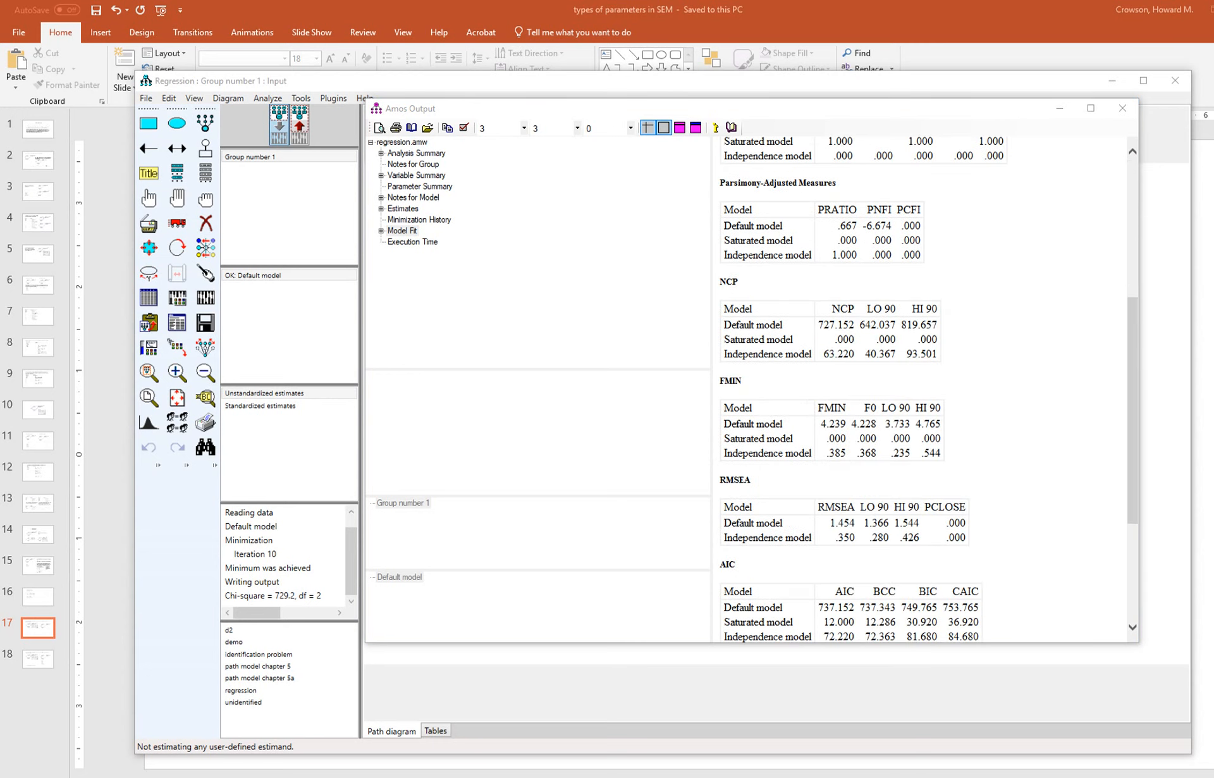
pyautogui.moveTo(829, 528); pyautogui.dragTo(854, 529)
# Review the residual covariance matrices and the scalar estimates of the constrained model, closing the output when finished.
pyautogui.doubleClick(403, 210)
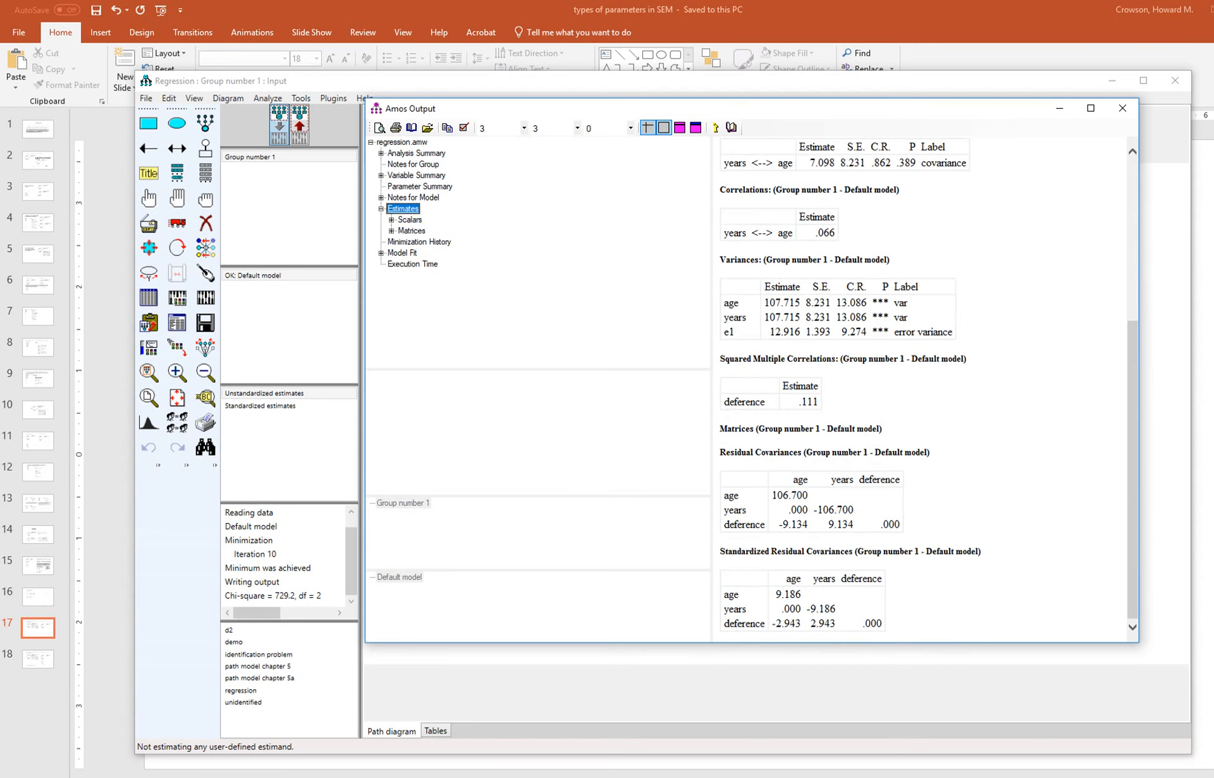
pyautogui.click(411, 230)
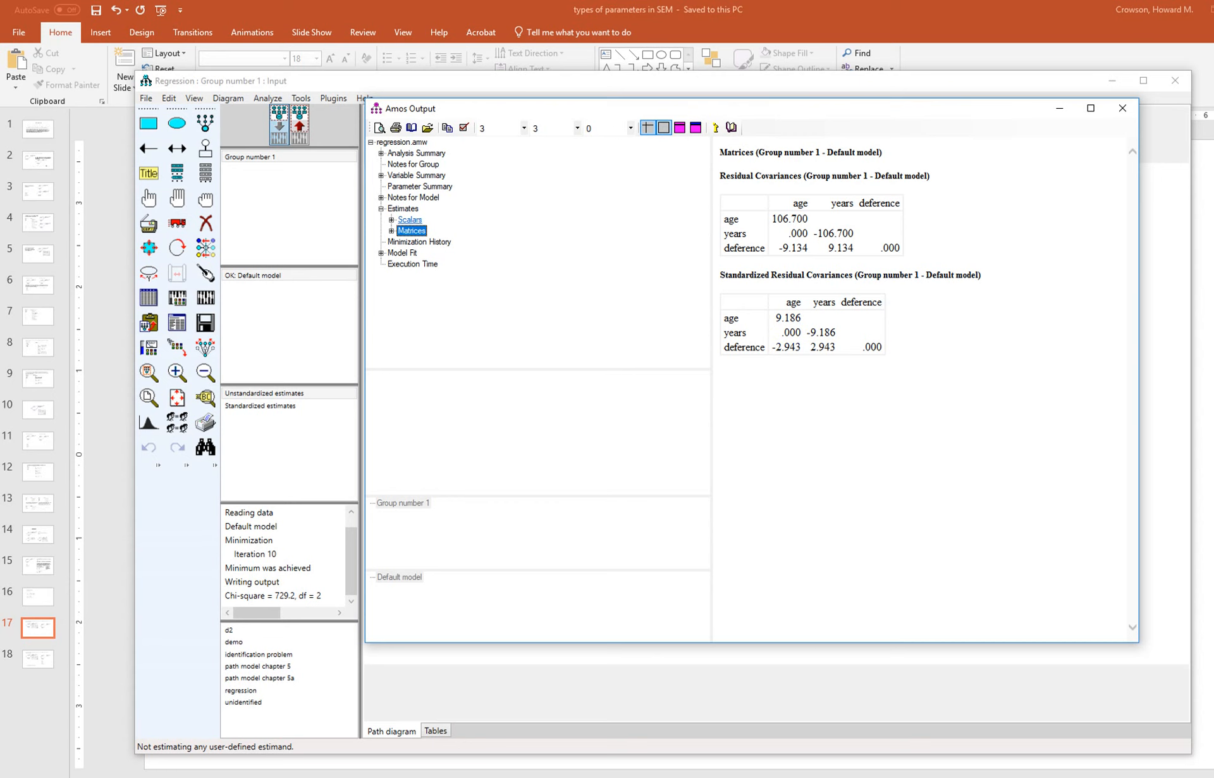
pyautogui.click(409, 219)
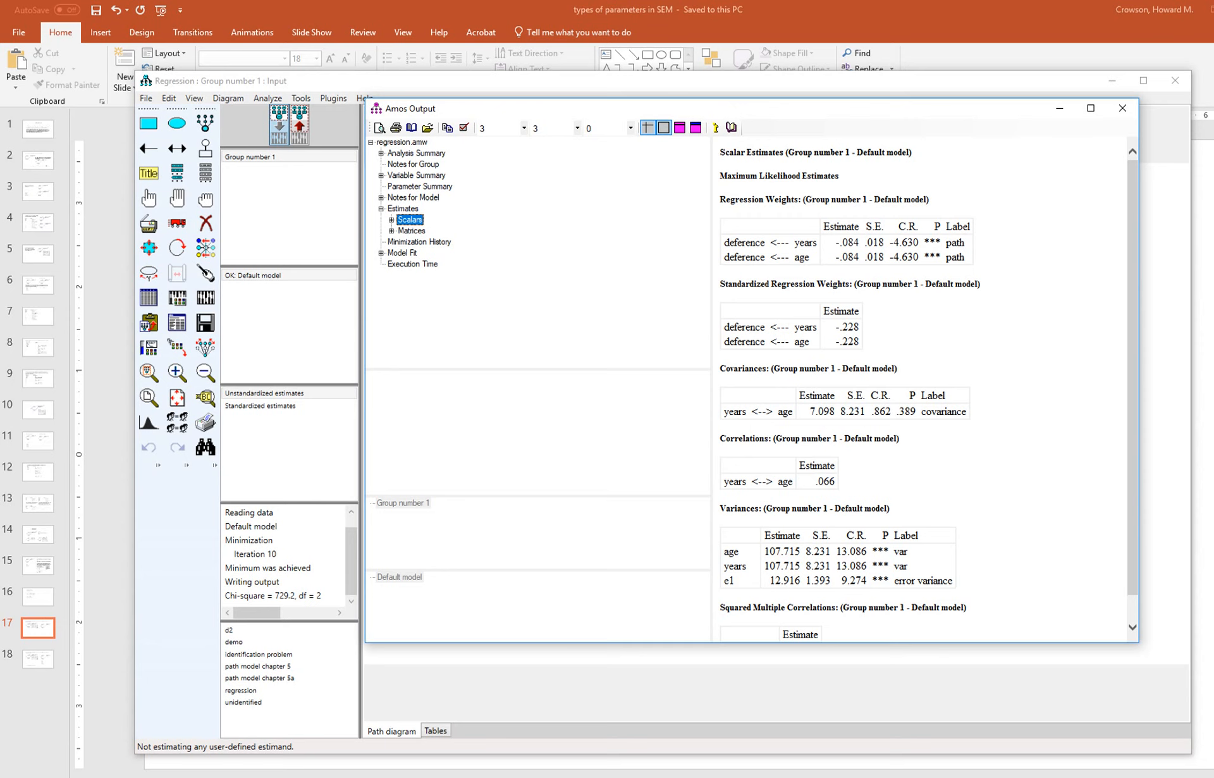
pyautogui.click(1122, 108)
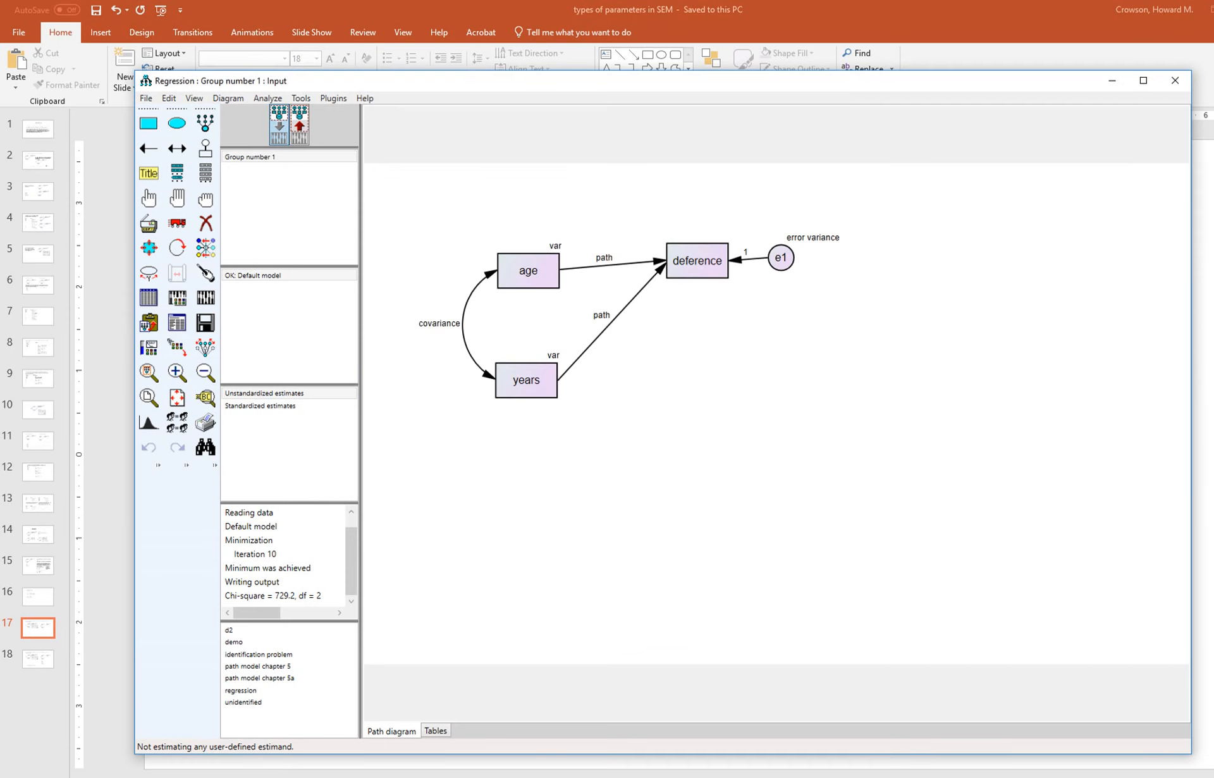